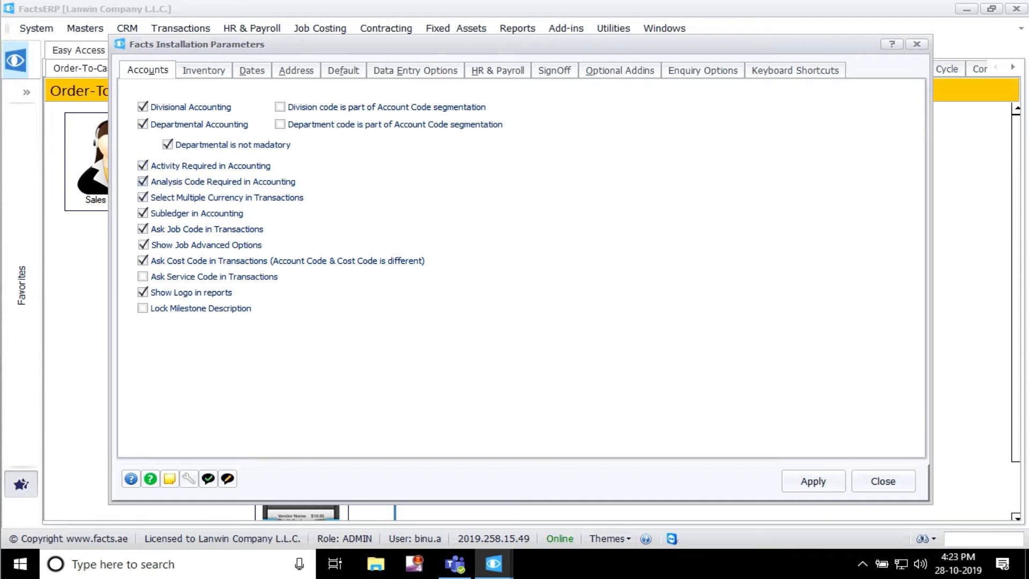
# Step: Switch to journal voucher 1122 and open the details of its VEHICLE MAINTENANCE line
pyautogui.click(493, 564)
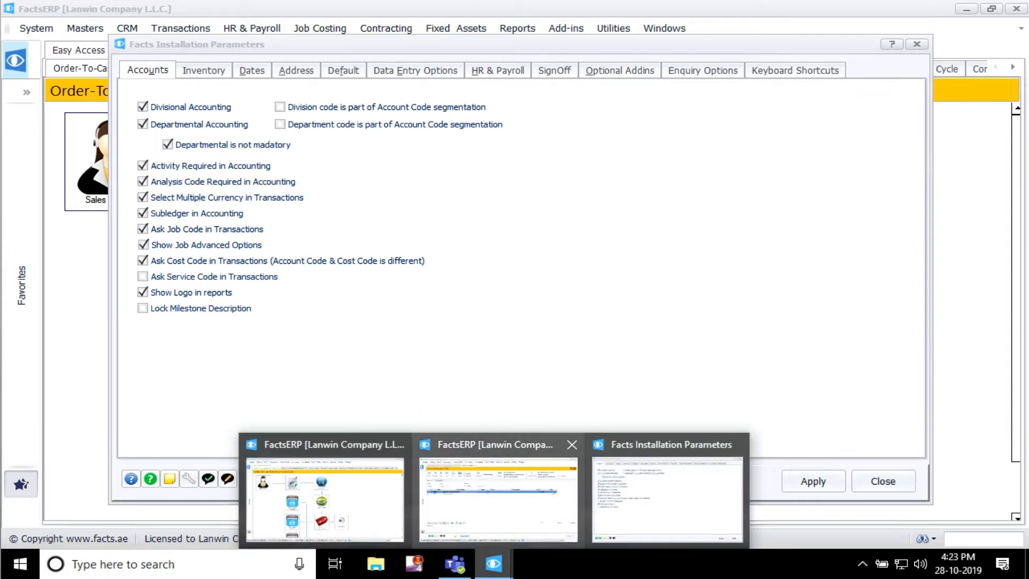
pyautogui.click(499, 499)
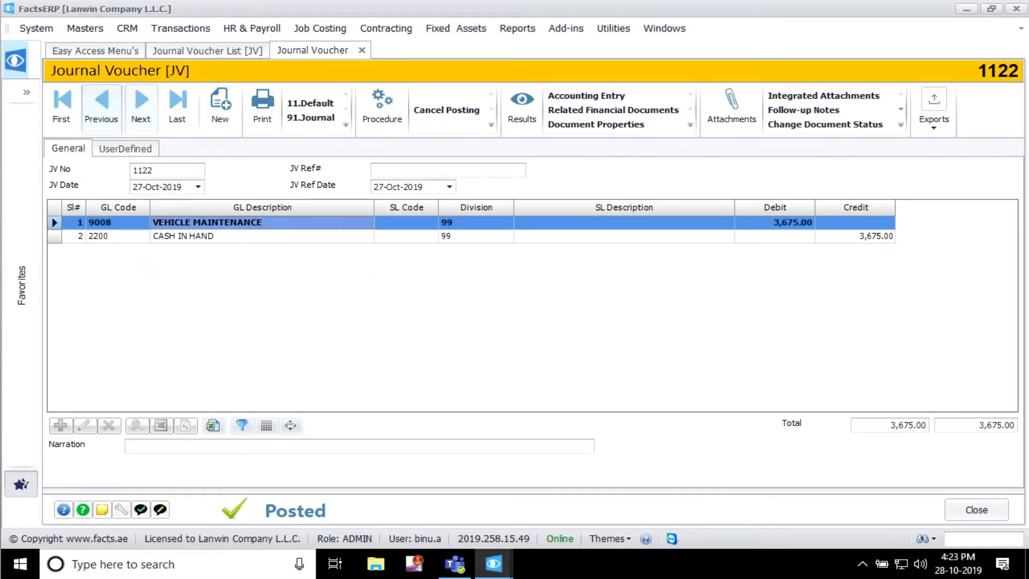
pyautogui.doubleClick(262, 223)
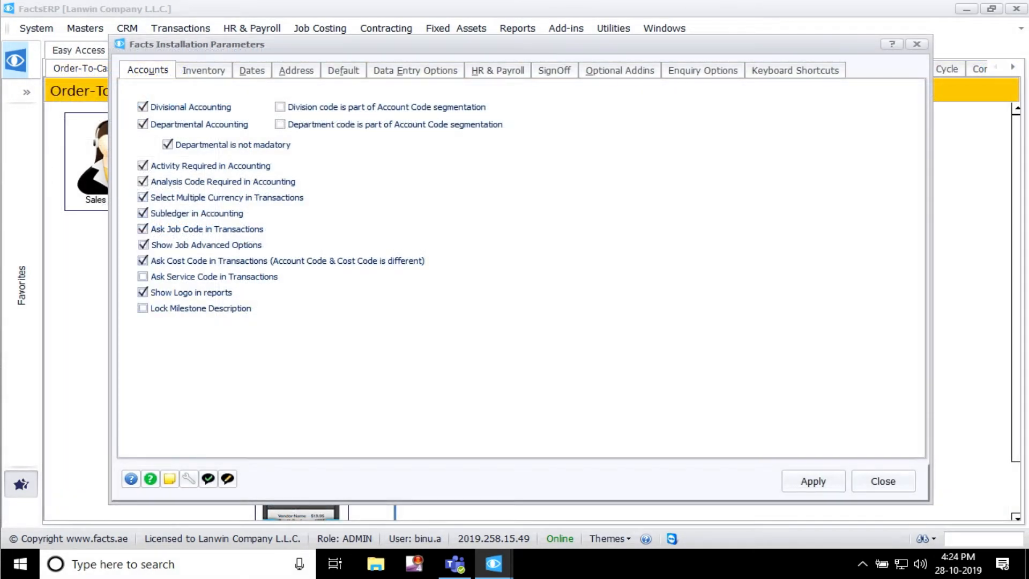
# Step: Examine the Journal Voucher Details fields that correspond to the accounting installation parameters, including the currency field
pyautogui.click(494, 564)
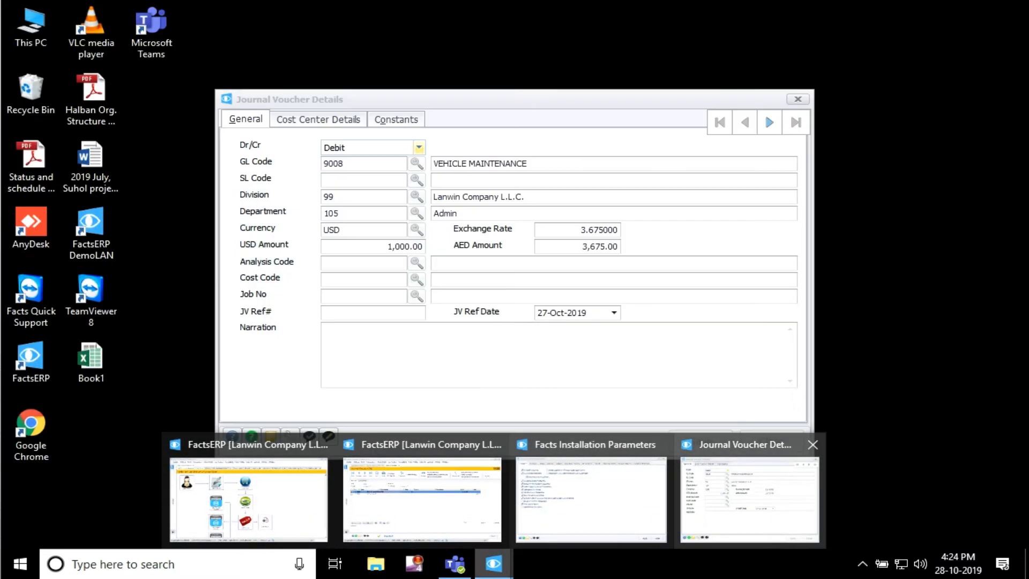
pyautogui.click(749, 498)
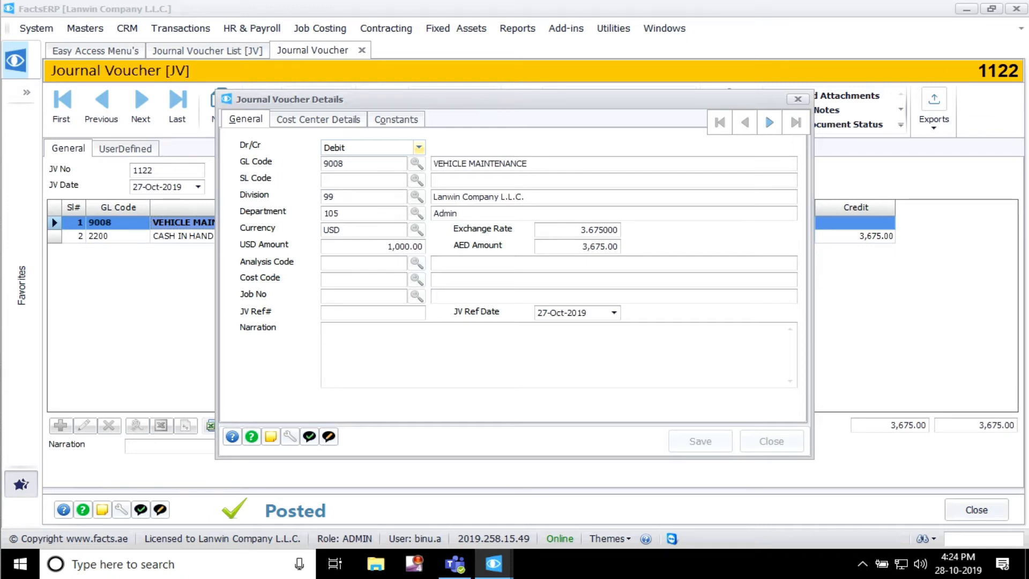
pyautogui.moveTo(408, 99); pyautogui.dragTo(399, 99)
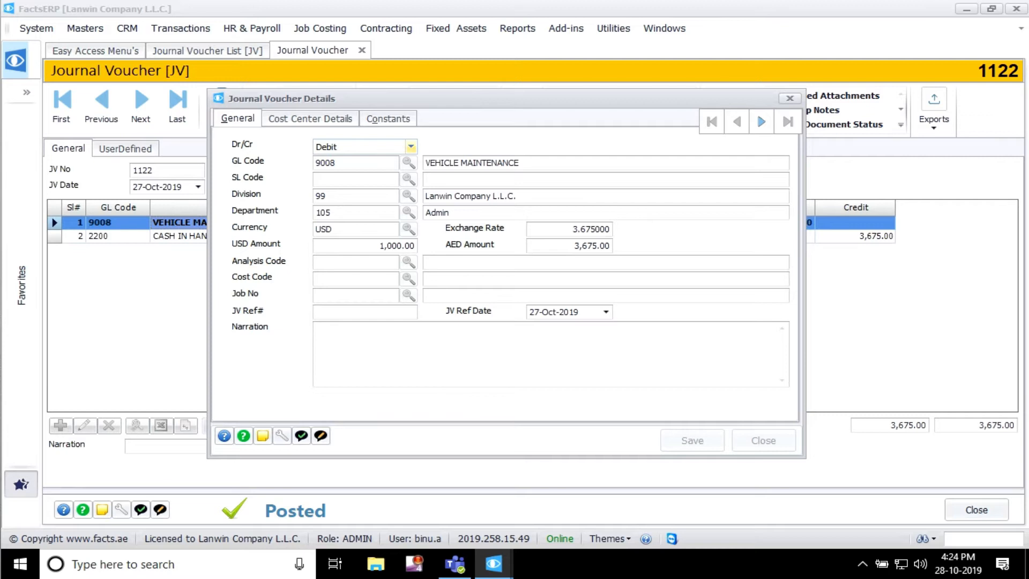
pyautogui.click(494, 564)
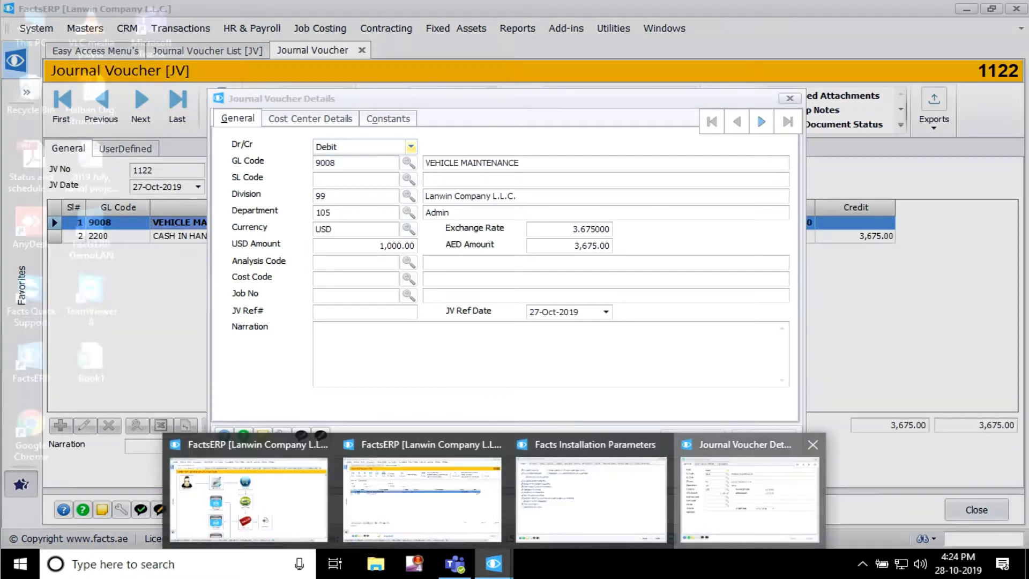
pyautogui.click(751, 499)
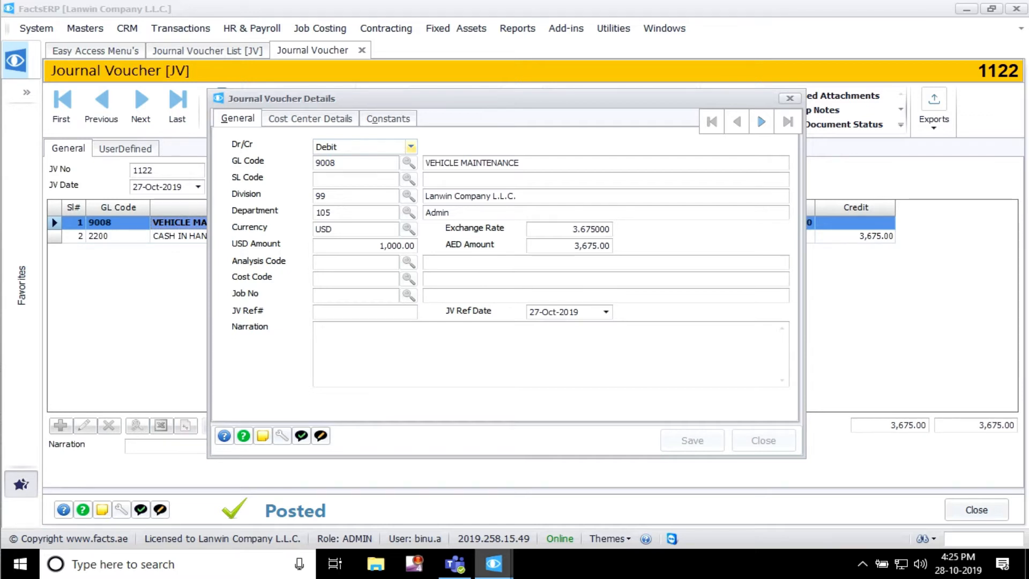
pyautogui.moveTo(334, 230); pyautogui.dragTo(316, 229)
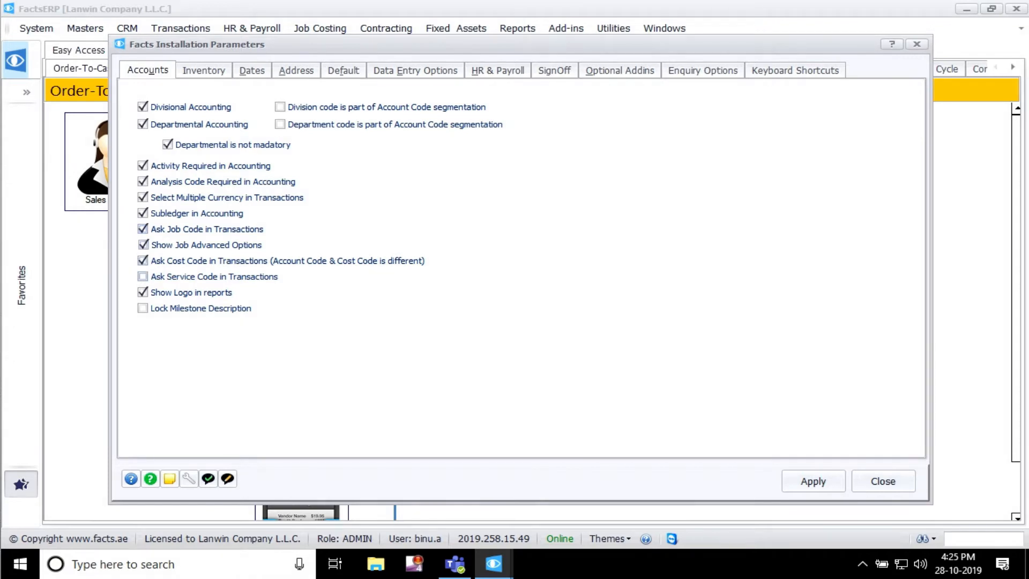
# Step: Return to the Journal Voucher Details from the installation parameters and examine the Job No field
pyautogui.click(494, 563)
pyautogui.click(749, 498)
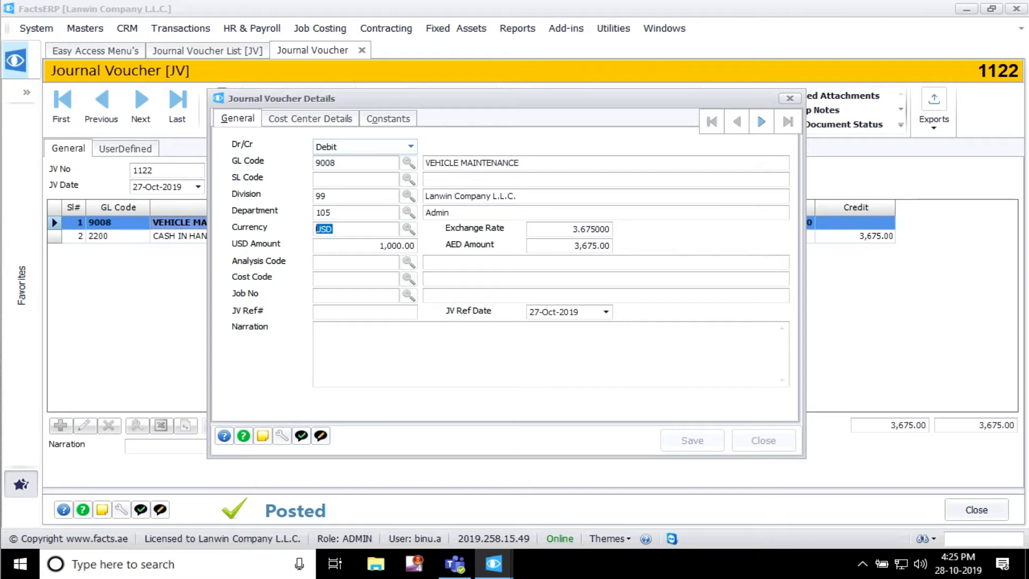
pyautogui.click(356, 295)
# Step: Switch to the Facts Installation Parameters and show the Inventory options
pyautogui.moveTo(494, 563)
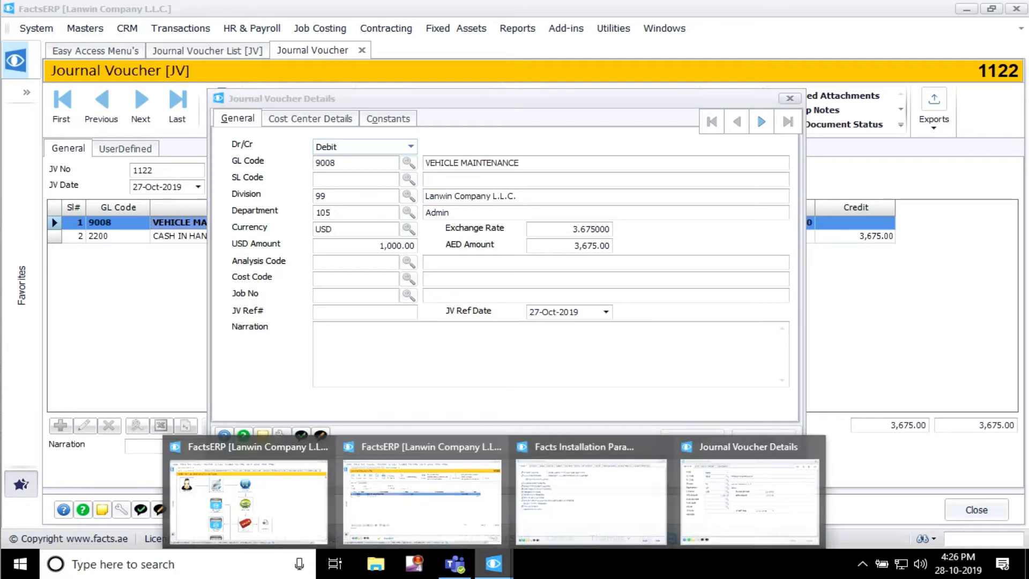
pyautogui.click(591, 499)
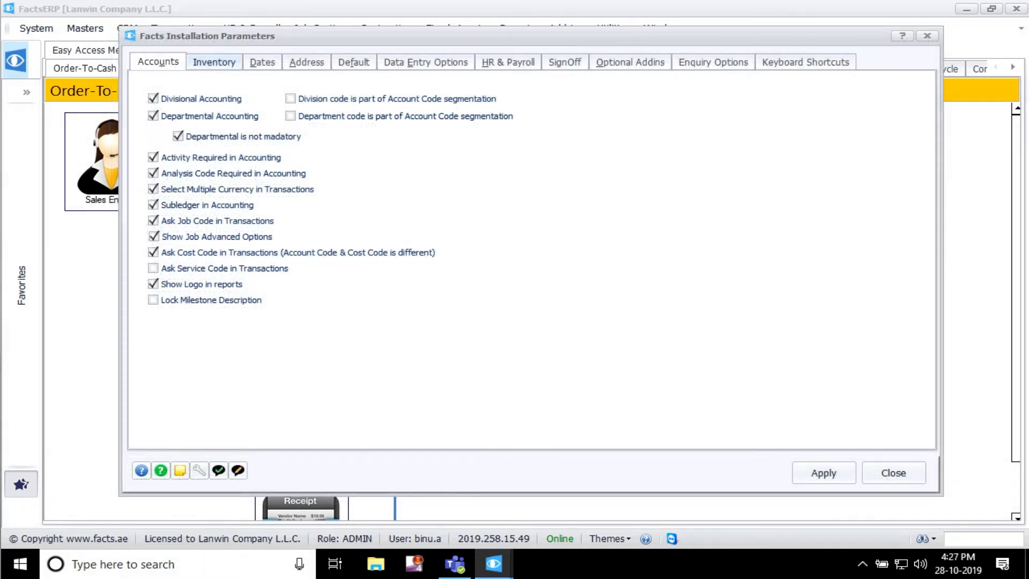
pyautogui.hotkey('ctrl', 'Tab')
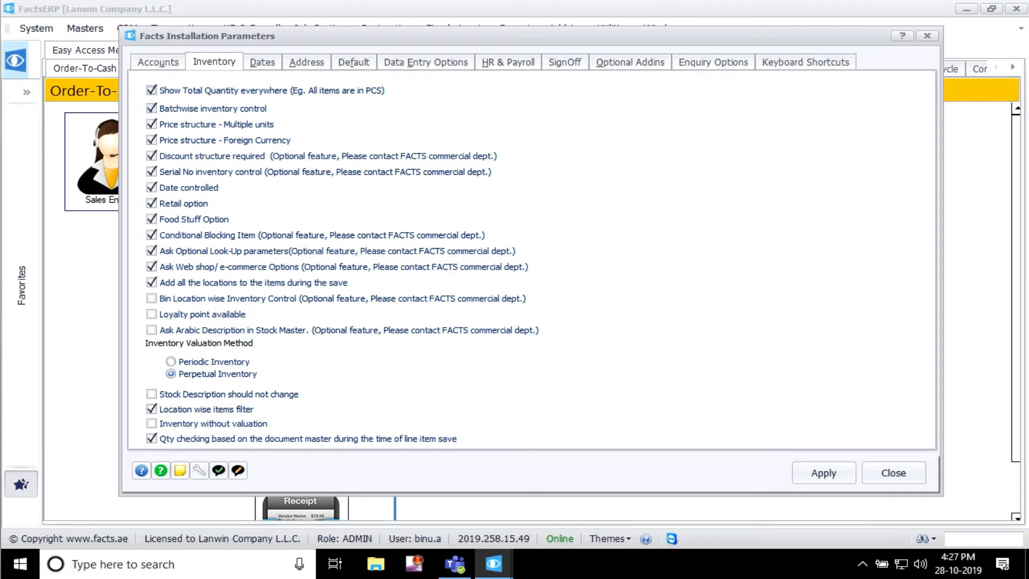
# Step: Return to journal voucher 1122 and close its line details
pyautogui.moveTo(494, 564)
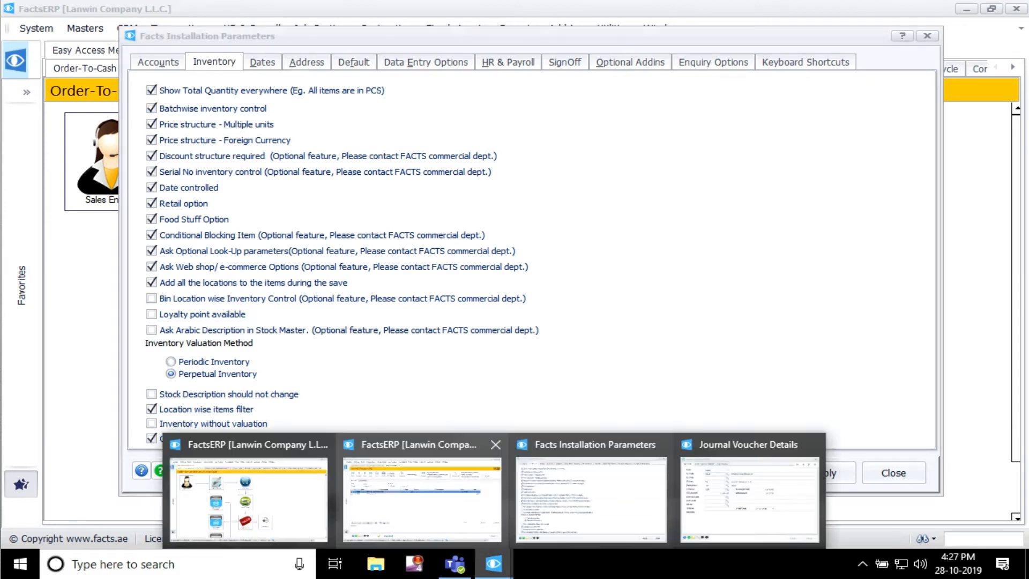
pyautogui.moveTo(422, 499)
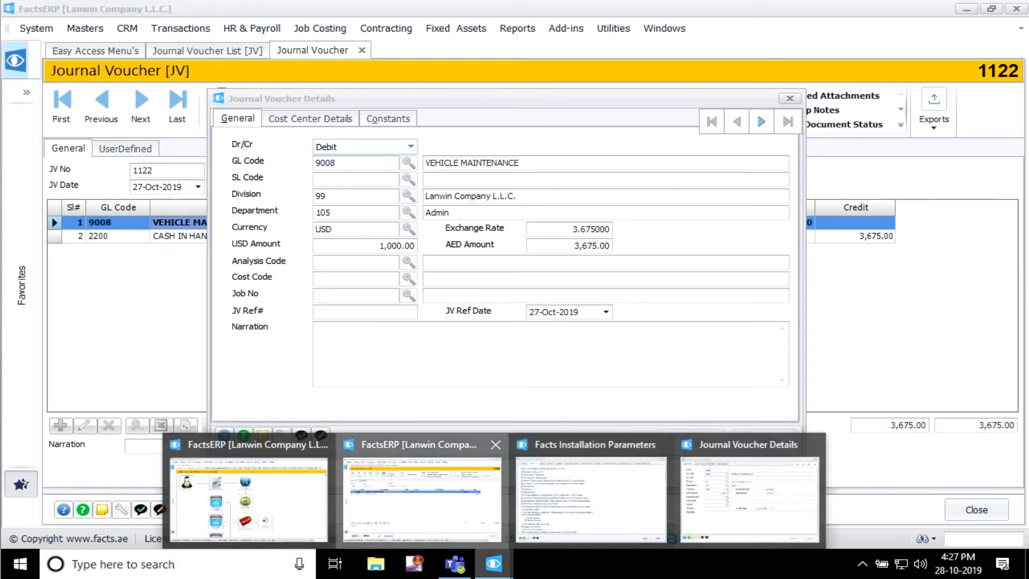
pyautogui.click(422, 498)
pyautogui.click(790, 98)
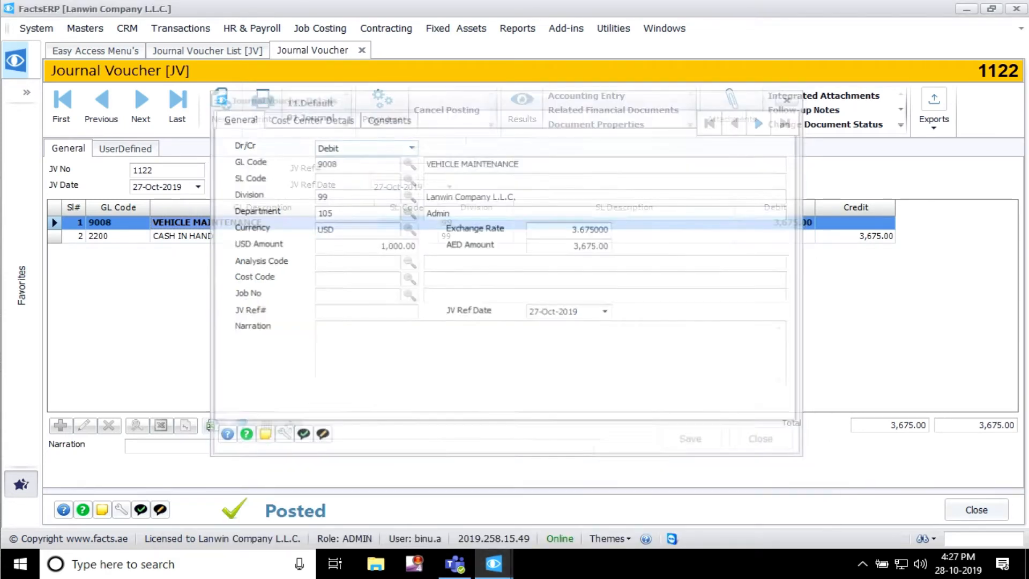
# Step: Open purchase order 10364 from the Purchase transactions to examine it, and close it to return to the purchase order list
pyautogui.click(179, 28)
pyautogui.moveTo(192, 69)
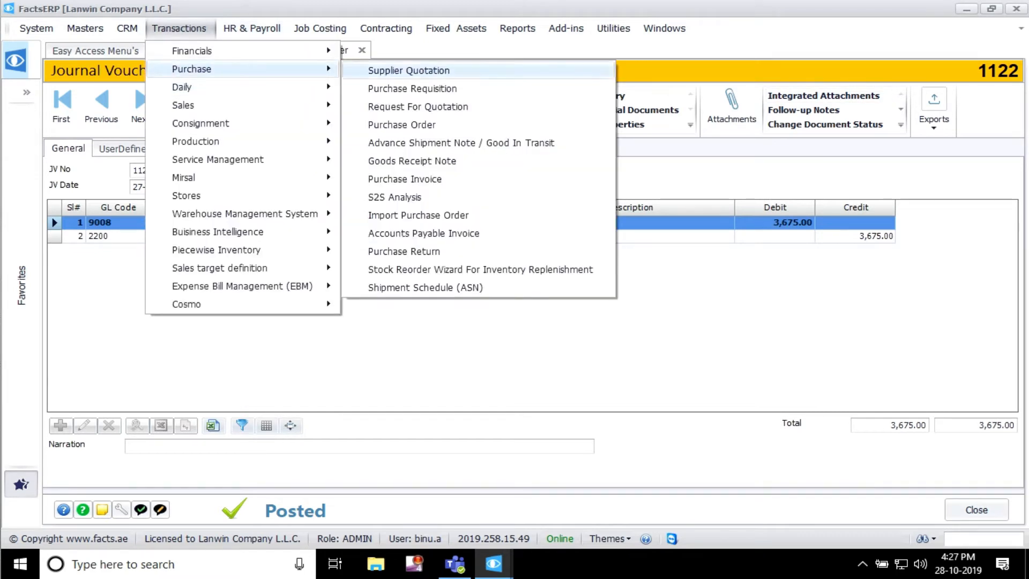
pyautogui.click(401, 124)
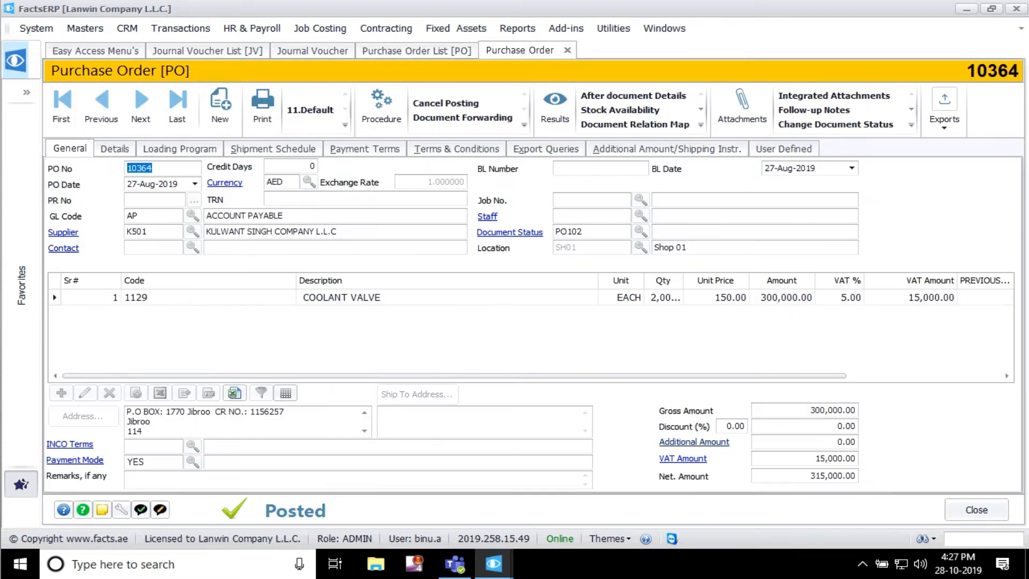
pyautogui.click(976, 510)
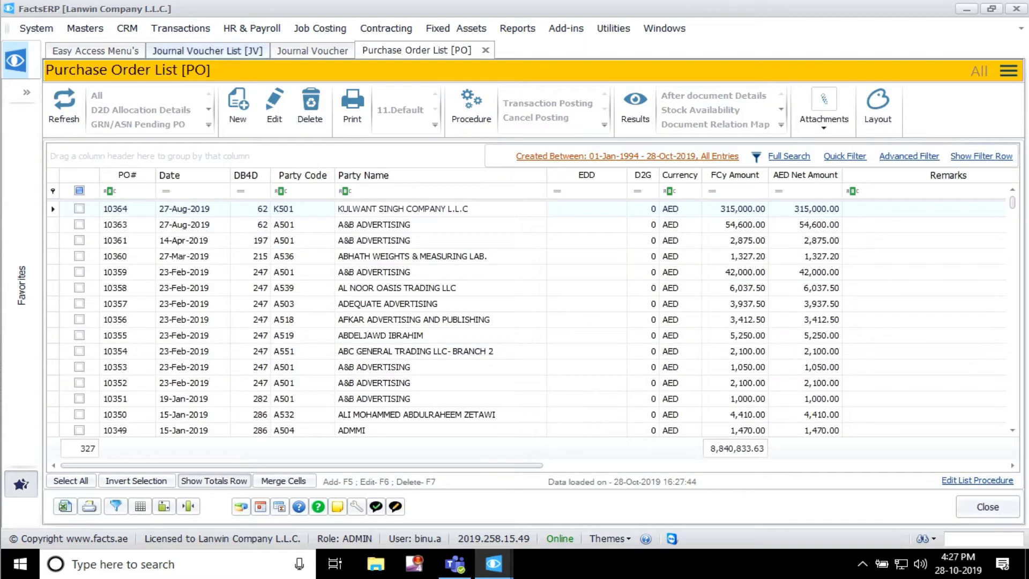
# Step: Open the Sales Invoice list from the Sales transactions and view sales invoice 3577
pyautogui.click(179, 28)
pyautogui.moveTo(215, 105)
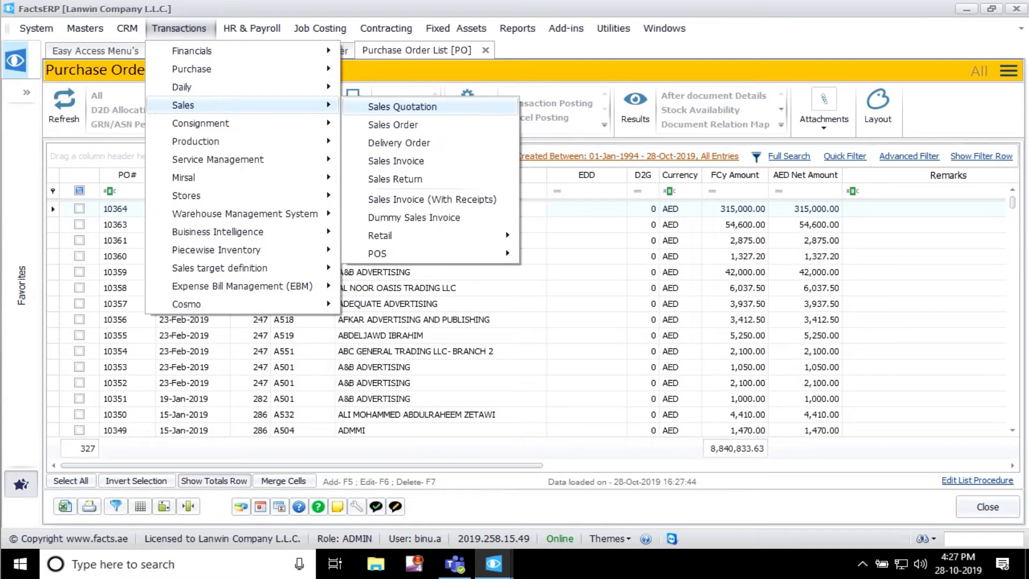
pyautogui.click(396, 161)
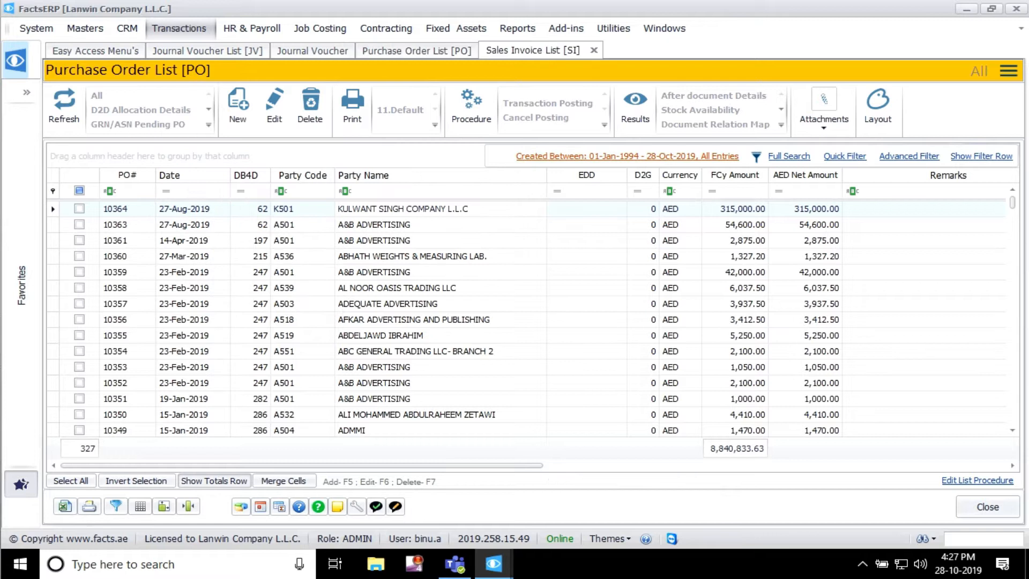
pyautogui.click(382, 284)
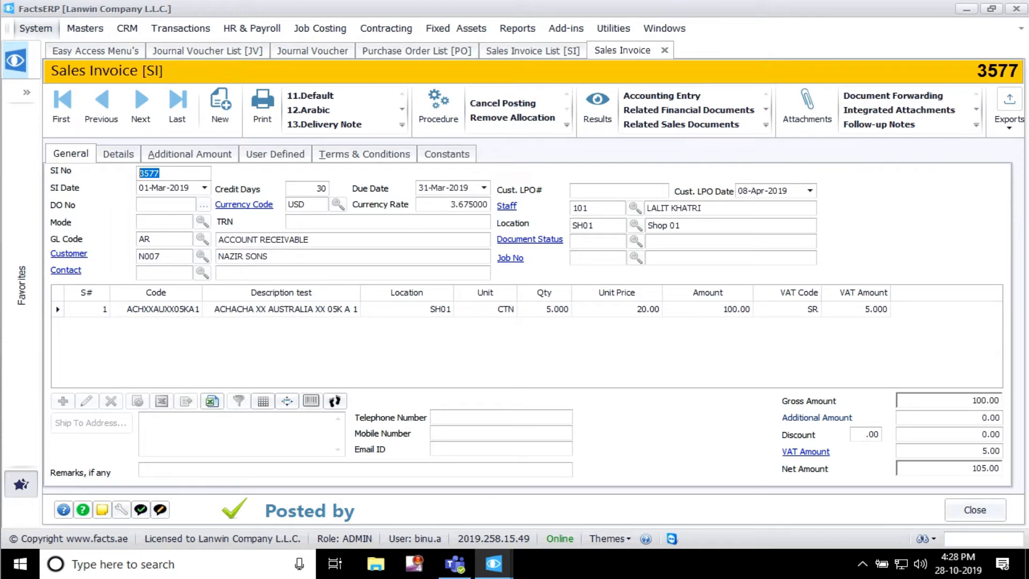
pyautogui.click(36, 28)
pyautogui.moveTo(65, 131)
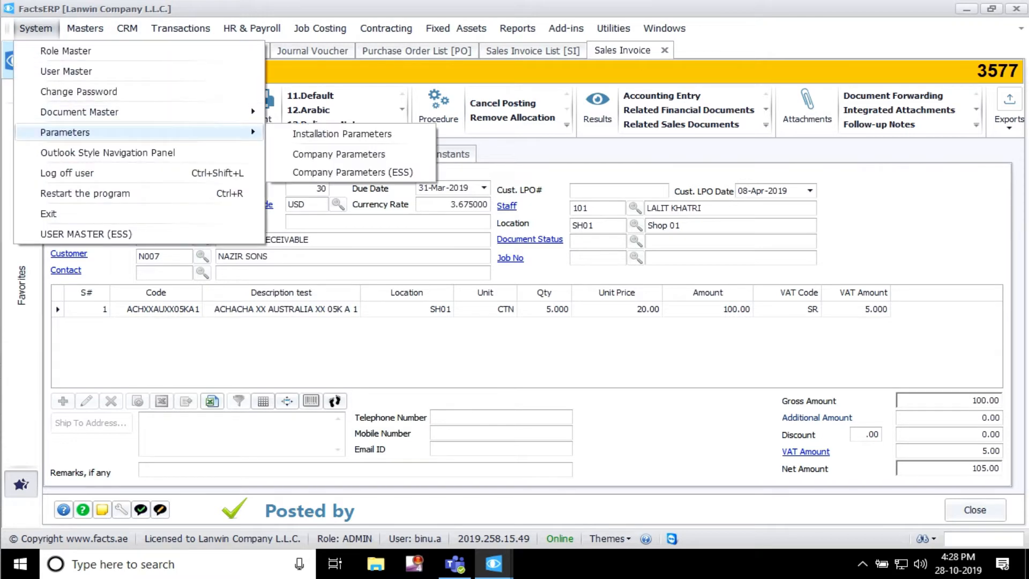
pyautogui.click(338, 155)
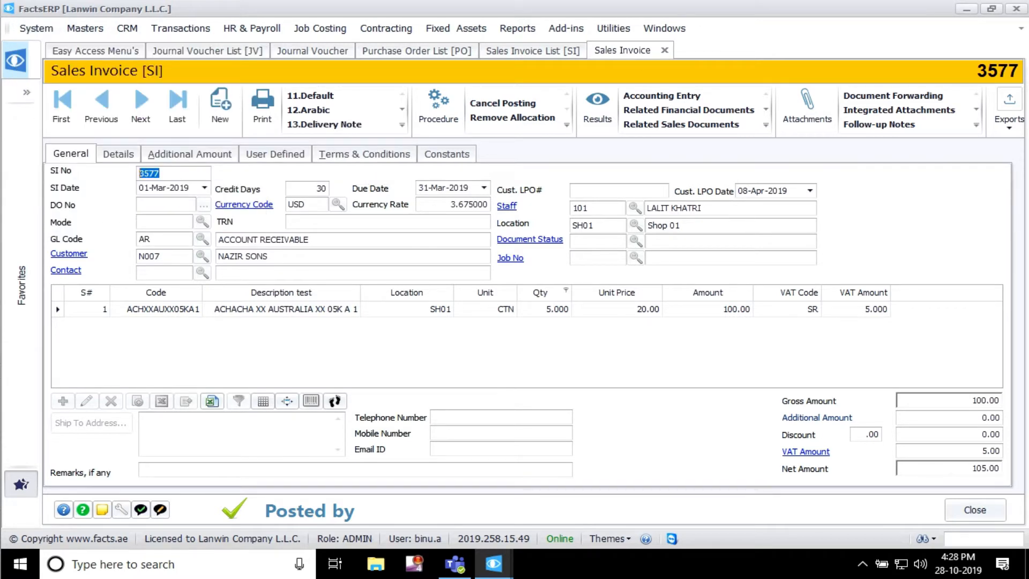
# Step: Browse back through the earlier sales invoices to invoice 3572 and examine its line items
pyautogui.click(101, 107)
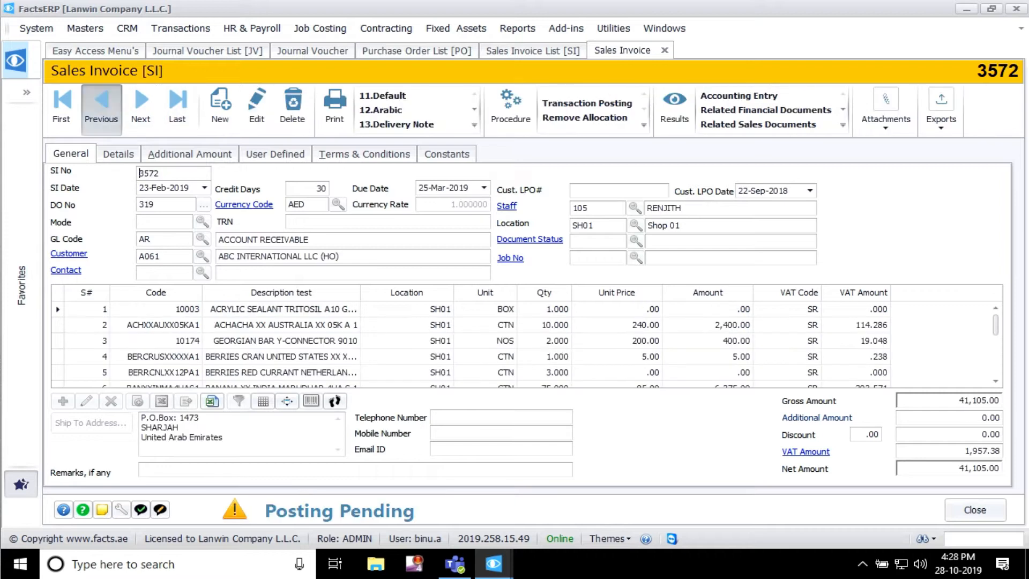
pyautogui.click(101, 107)
pyautogui.click(141, 107)
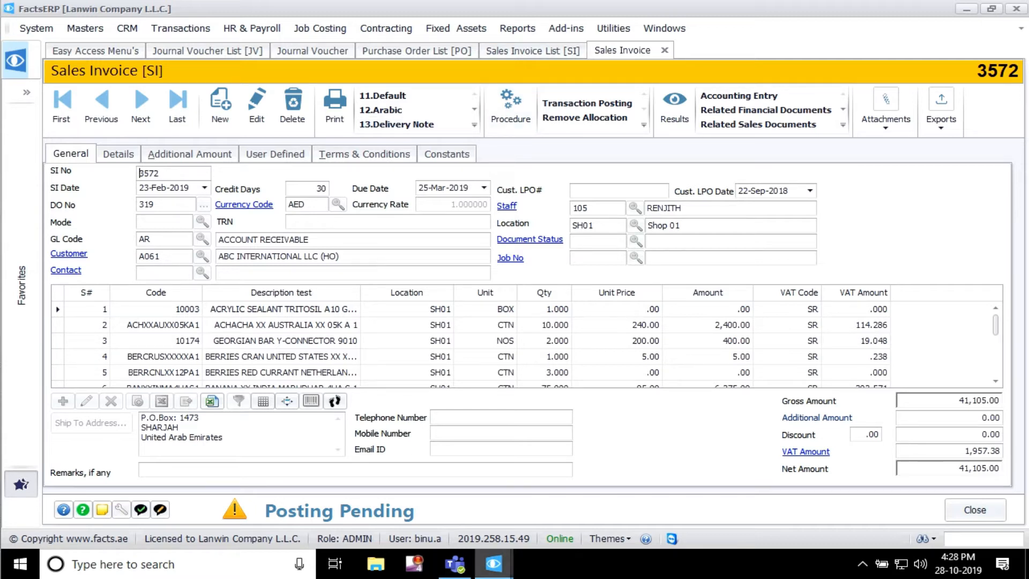
# Step: Switch back to the Facts Installation Parameters window and examine the Inventory options
pyautogui.moveTo(493, 564)
pyautogui.click(667, 496)
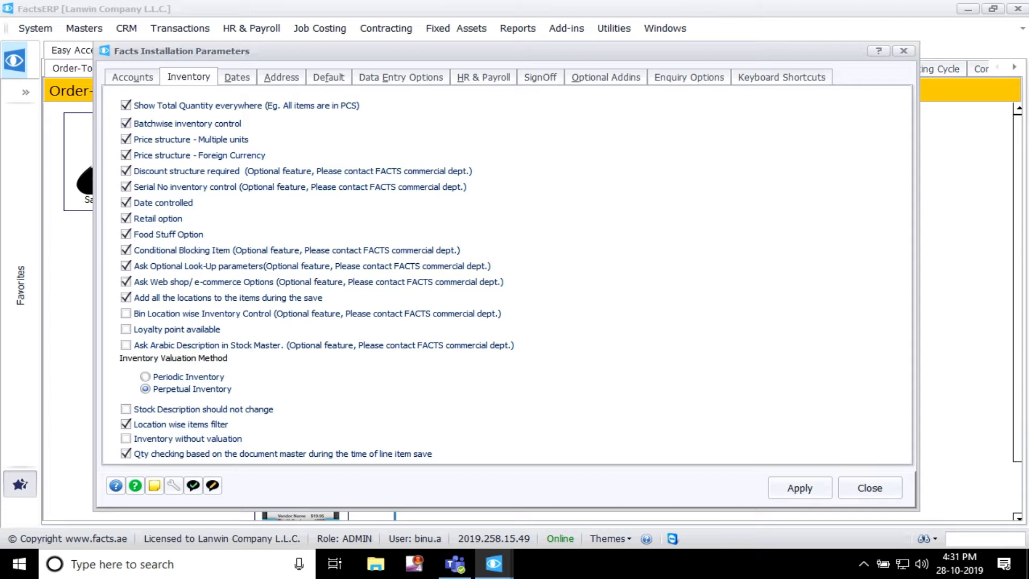
pyautogui.moveTo(506, 51); pyautogui.dragTo(503, 37)
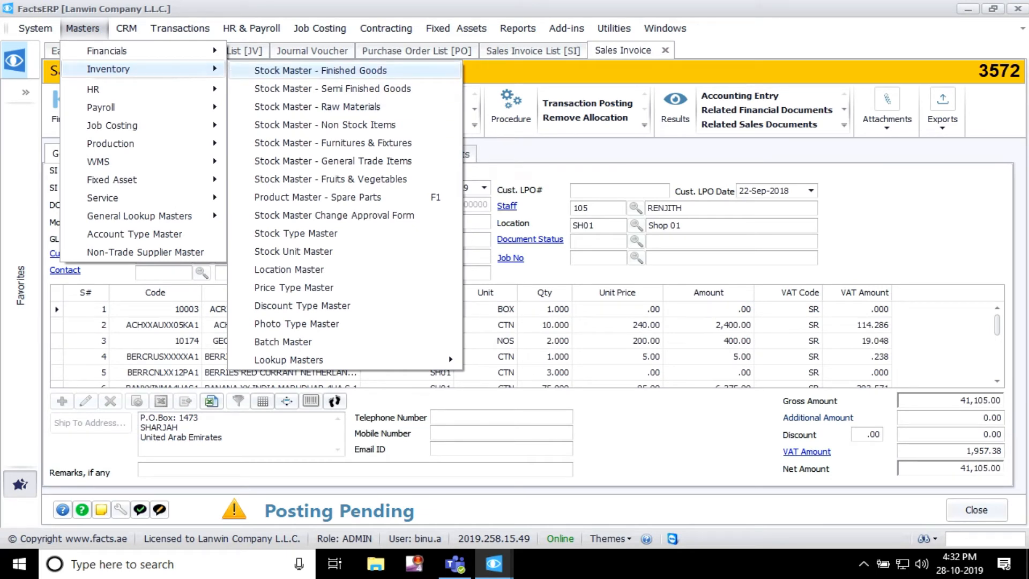
# Step: Open item AMLXXAEXXKGSL1 in Stock Master - Fruits & Vegetables and show its price structure, selecting the stock code
pyautogui.click(331, 179)
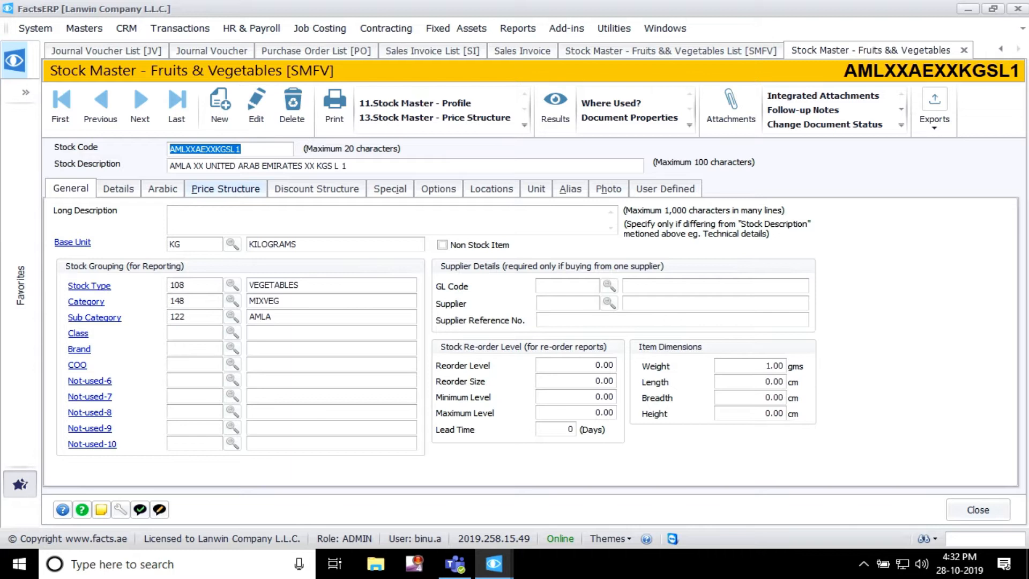
pyautogui.click(226, 189)
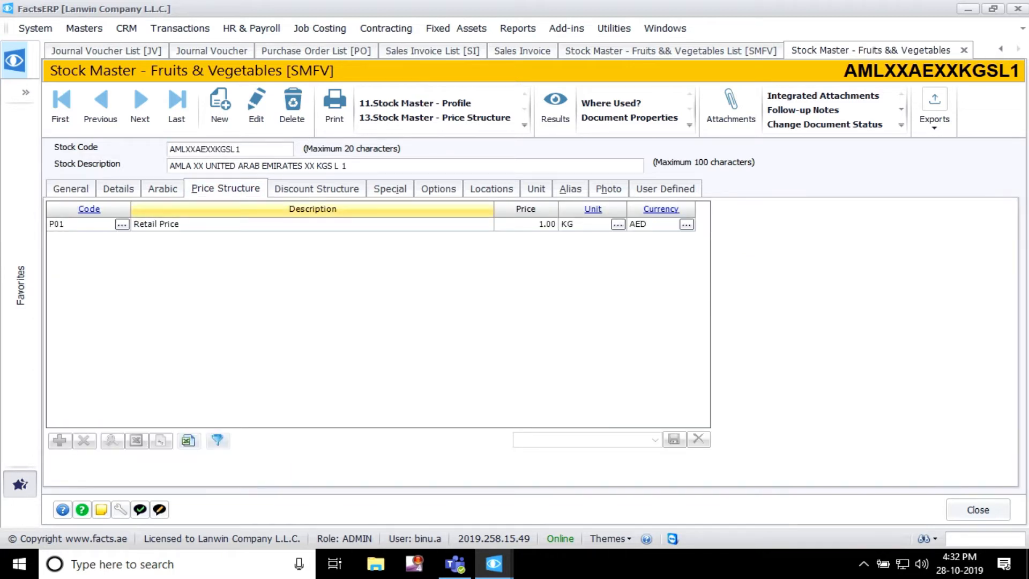
pyautogui.moveTo(242, 150); pyautogui.dragTo(168, 150)
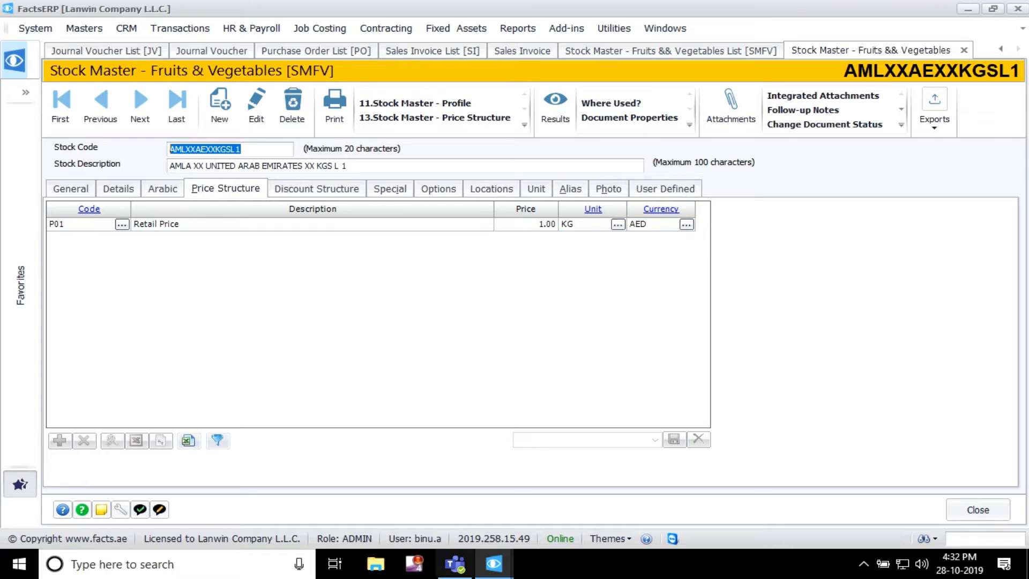
# Step: Compare the Inventory installation parameters with the price structure of the fruits and vegetables stock item
pyautogui.click(493, 564)
pyautogui.click(668, 499)
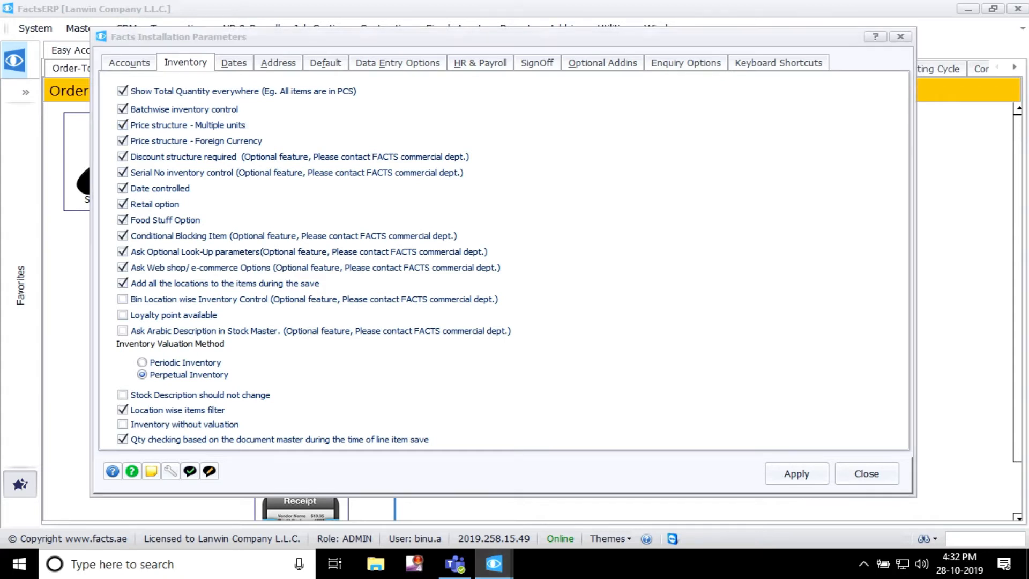
pyautogui.click(494, 563)
pyautogui.click(499, 499)
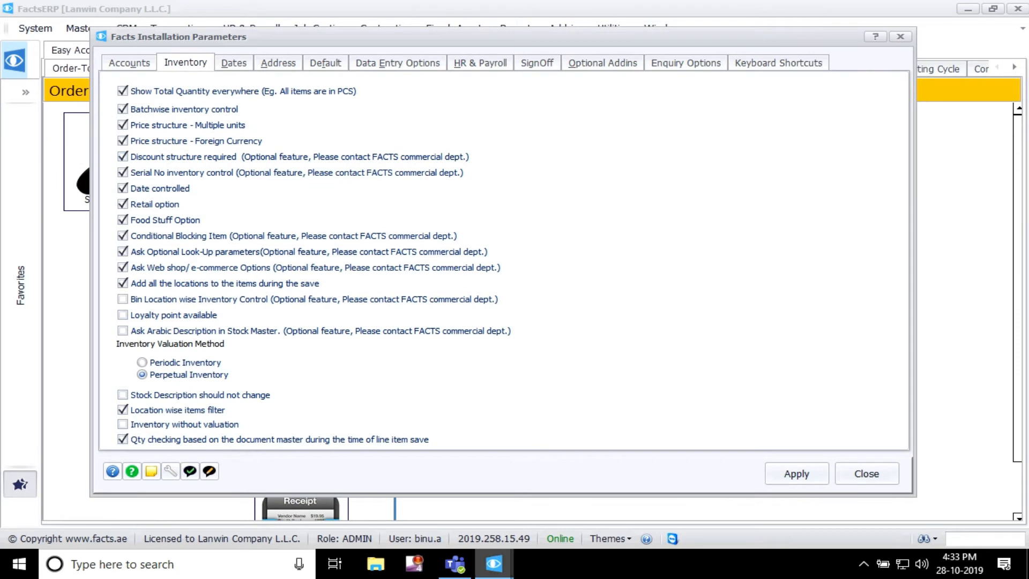
pyautogui.click(494, 564)
pyautogui.click(668, 498)
pyautogui.click(494, 564)
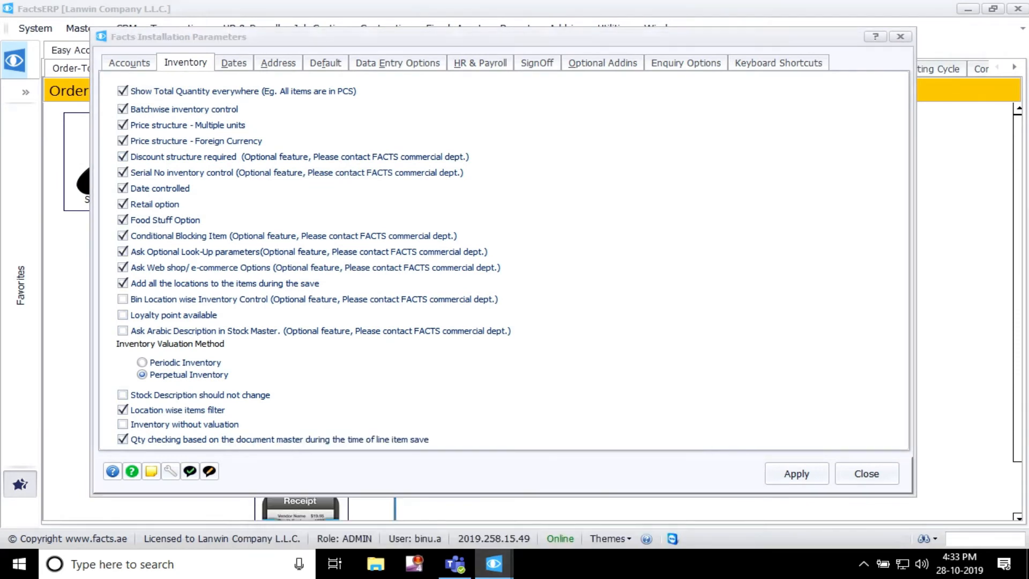
pyautogui.click(499, 499)
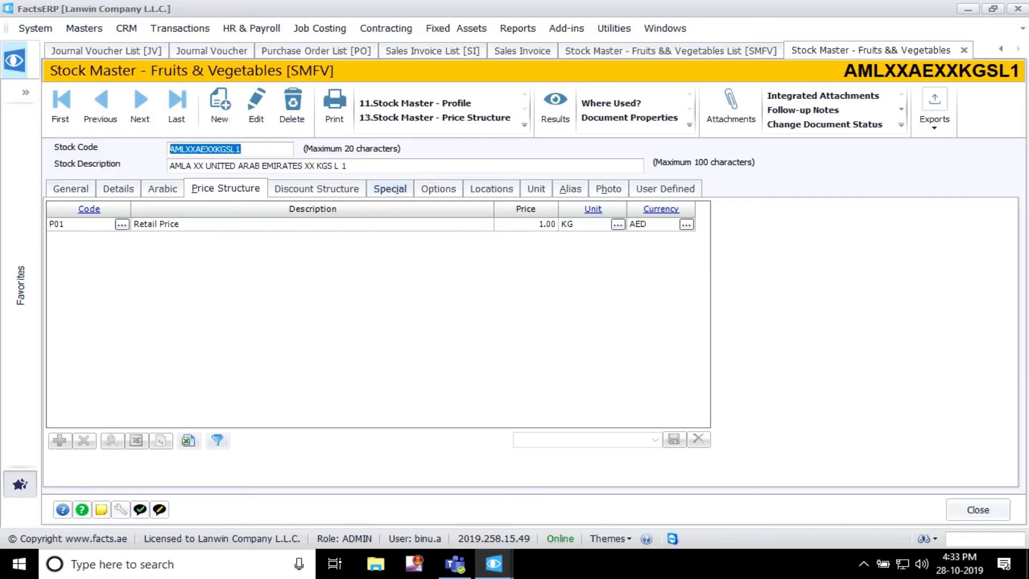
# Step: Examine the stock item's discount structure and compare it with the discount option in the Inventory installation parameters
pyautogui.click(317, 188)
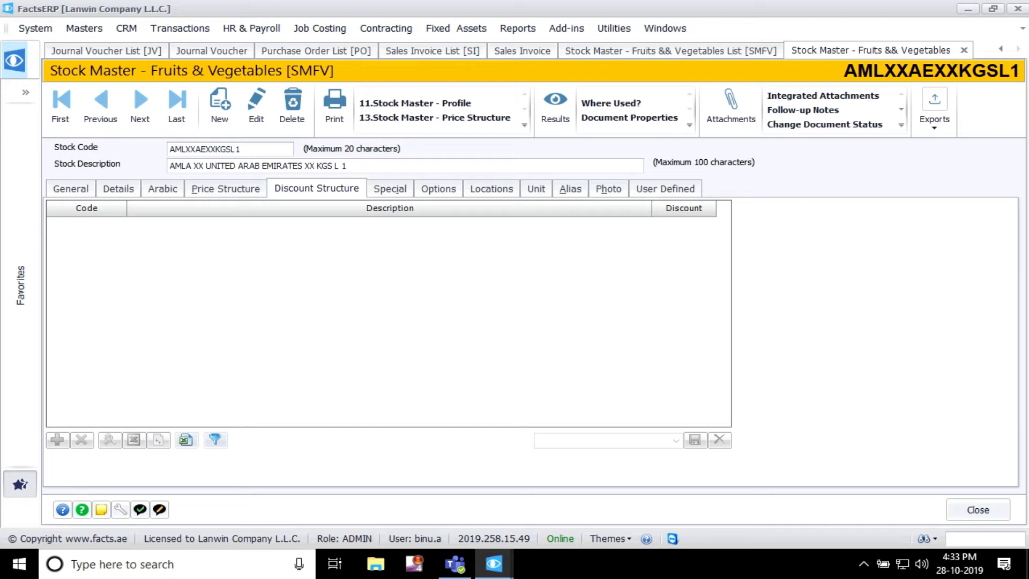
pyautogui.click(493, 564)
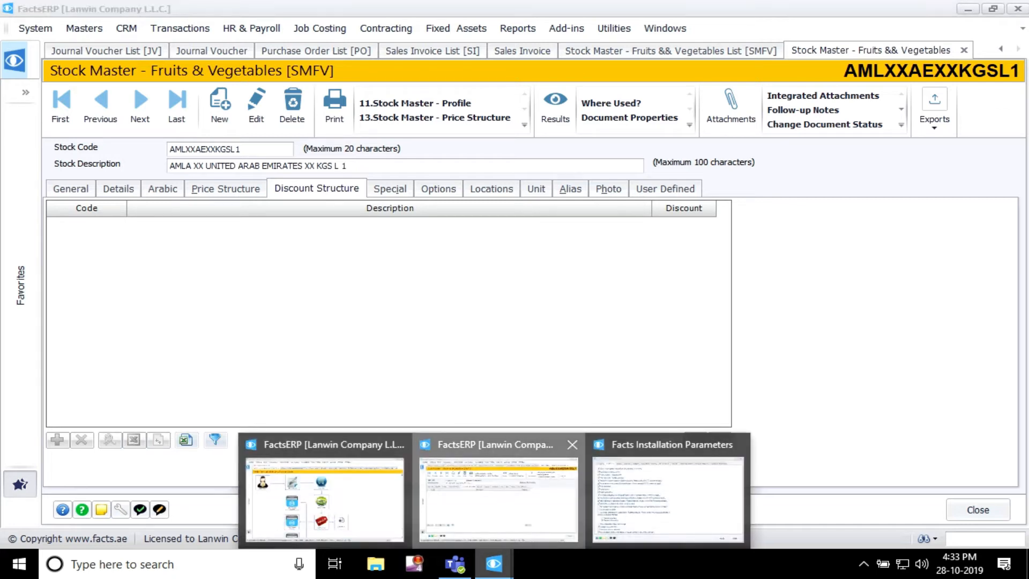
pyautogui.click(670, 499)
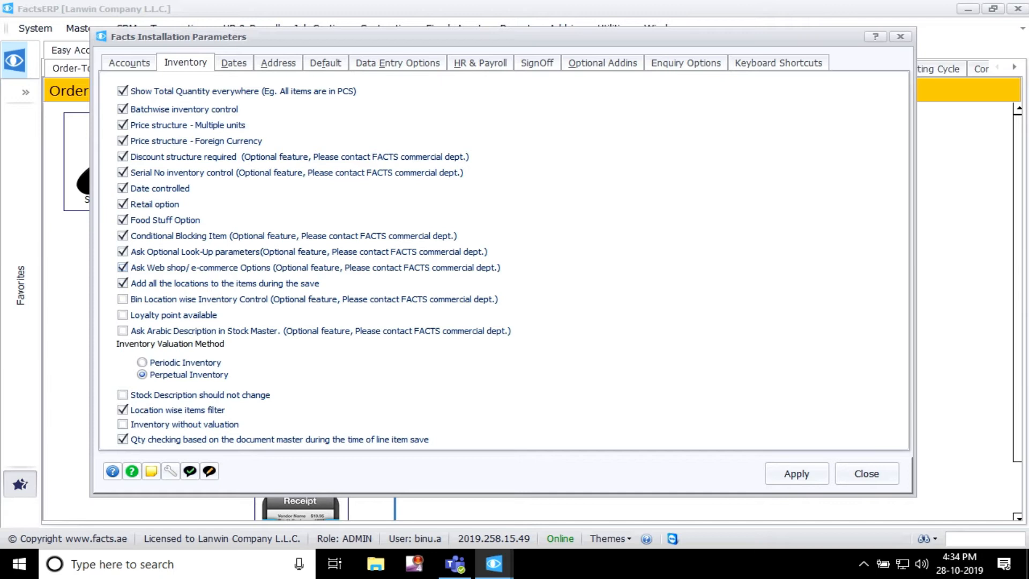
# Step: Return to the stock item, examine its Special and Options settings, and go back to the Inventory installation parameters
pyautogui.moveTo(493, 564)
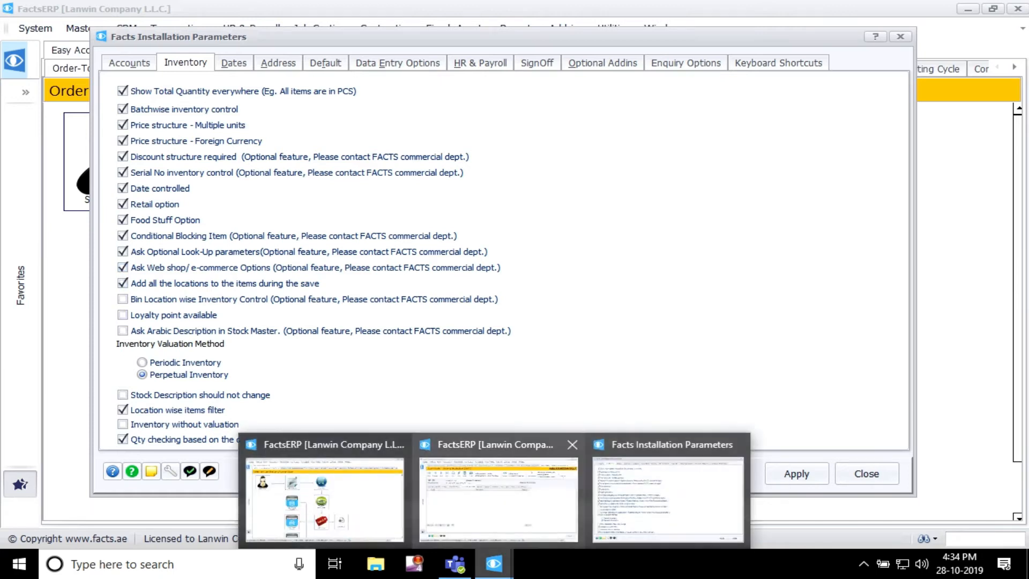
pyautogui.click(499, 496)
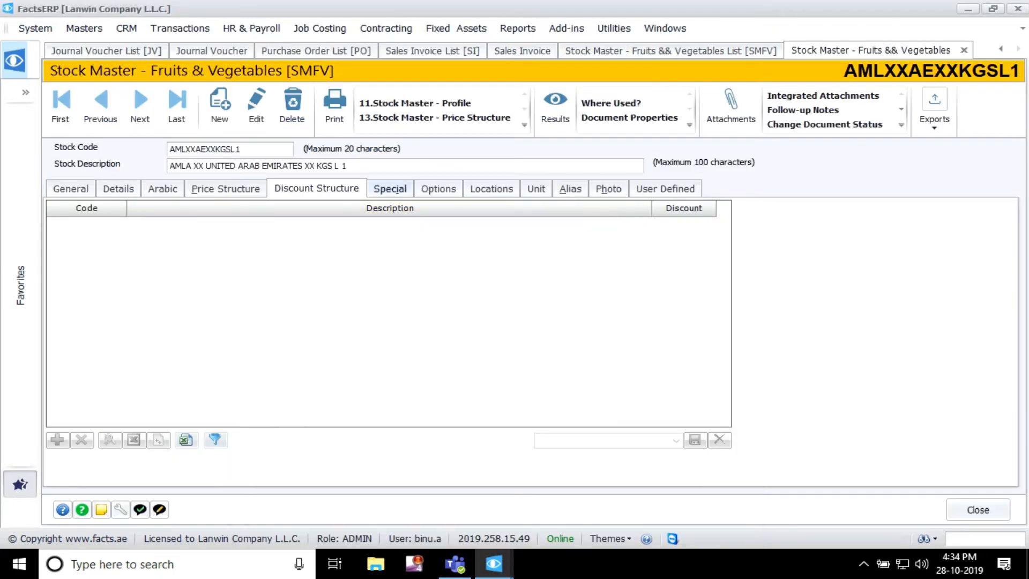
pyautogui.click(389, 188)
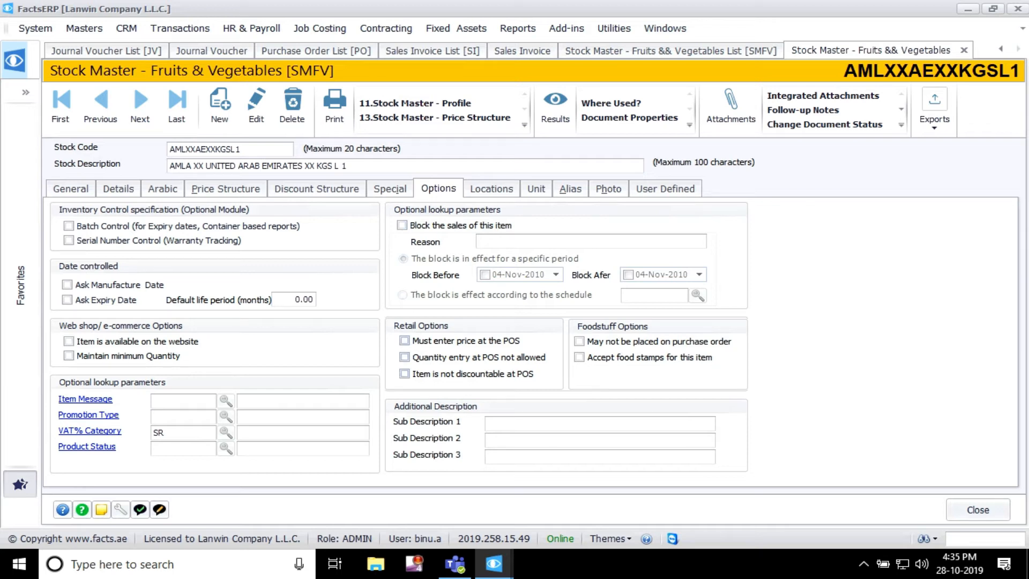
pyautogui.moveTo(494, 564)
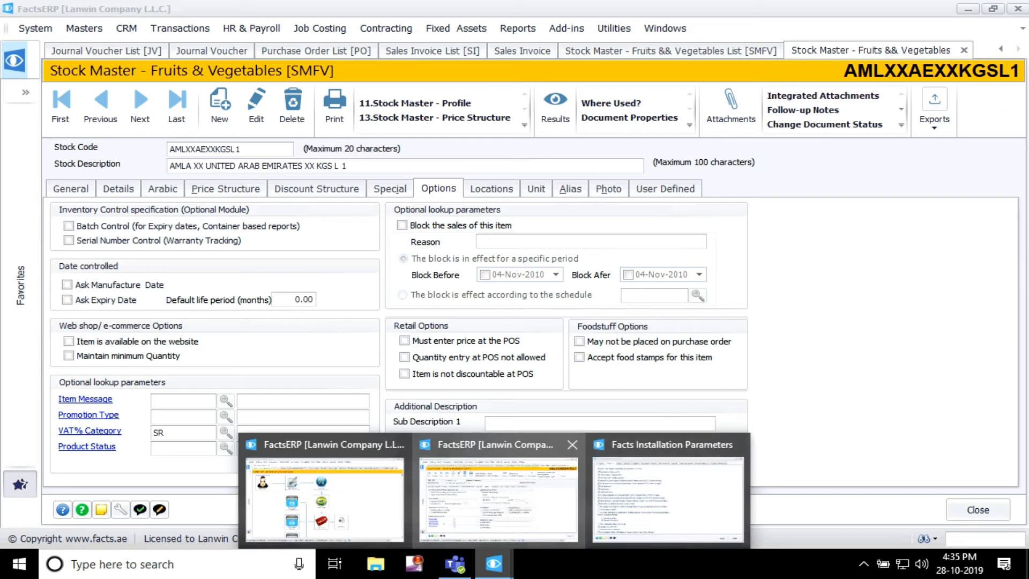
pyautogui.click(669, 496)
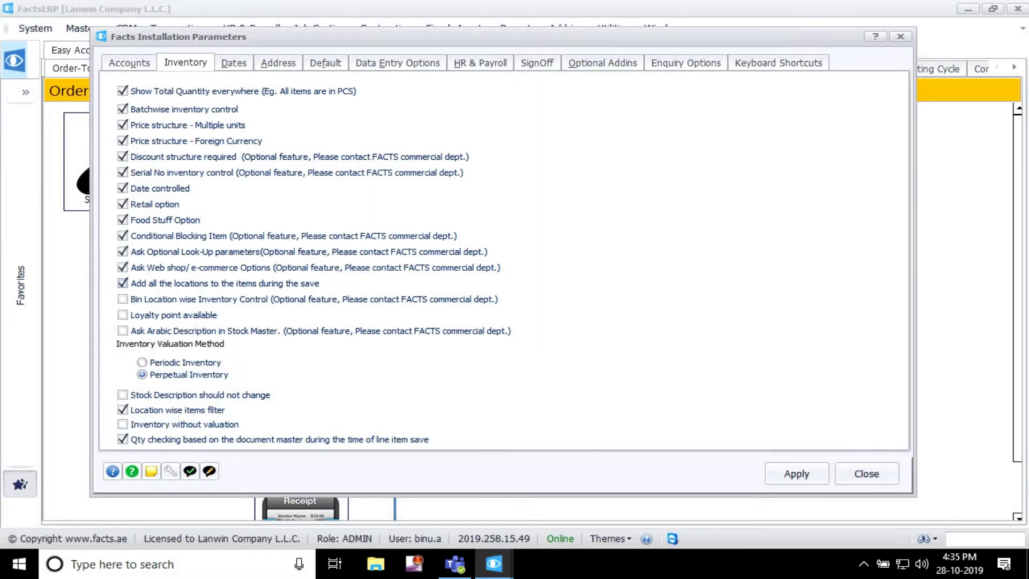
# Step: Compare the stock item's batch, date, web shop, retail and foodstuff options with the matching Inventory installation parameters
pyautogui.moveTo(494, 563)
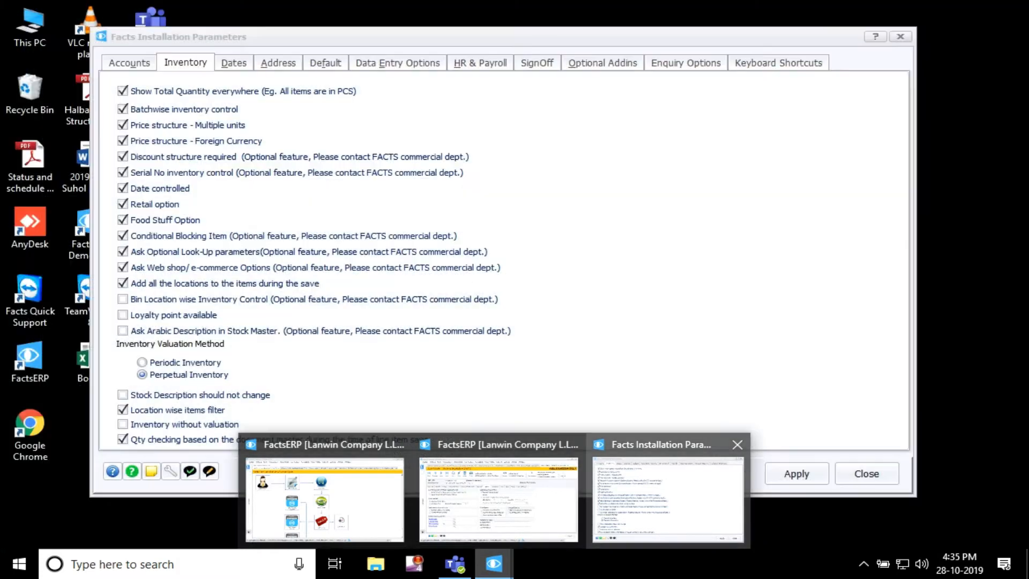
pyautogui.click(667, 499)
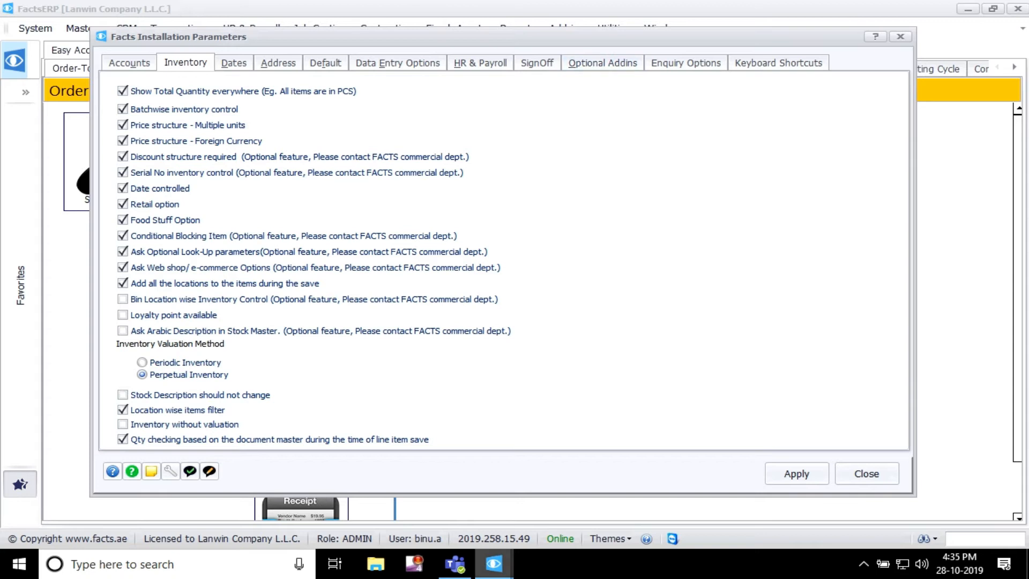
pyautogui.click(494, 564)
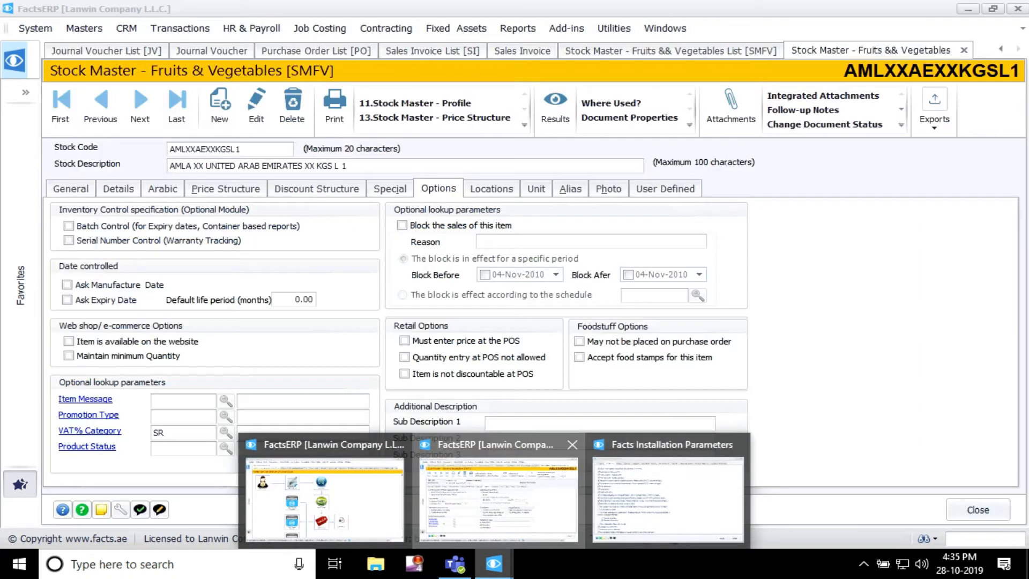
pyautogui.click(669, 494)
pyautogui.click(495, 564)
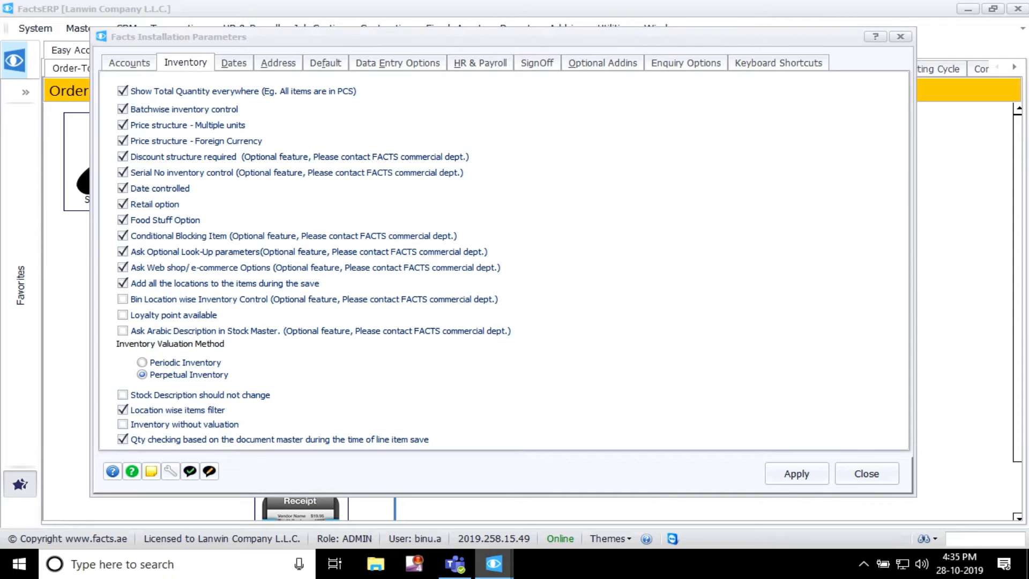
pyautogui.click(499, 494)
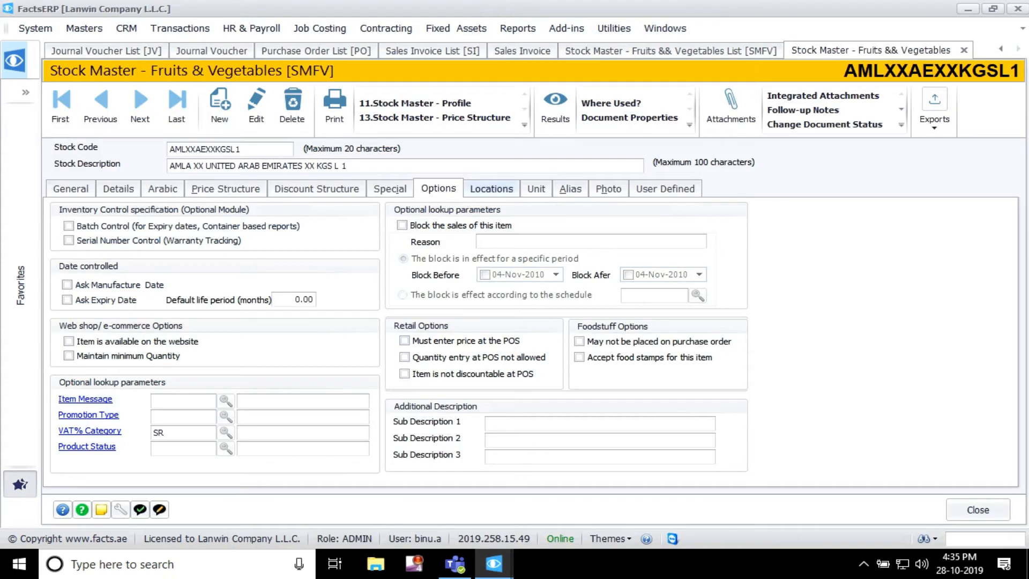
# Step: Examine the stock item's Locations list against the Inventory parameter that adds all locations to items during the save
pyautogui.click(491, 188)
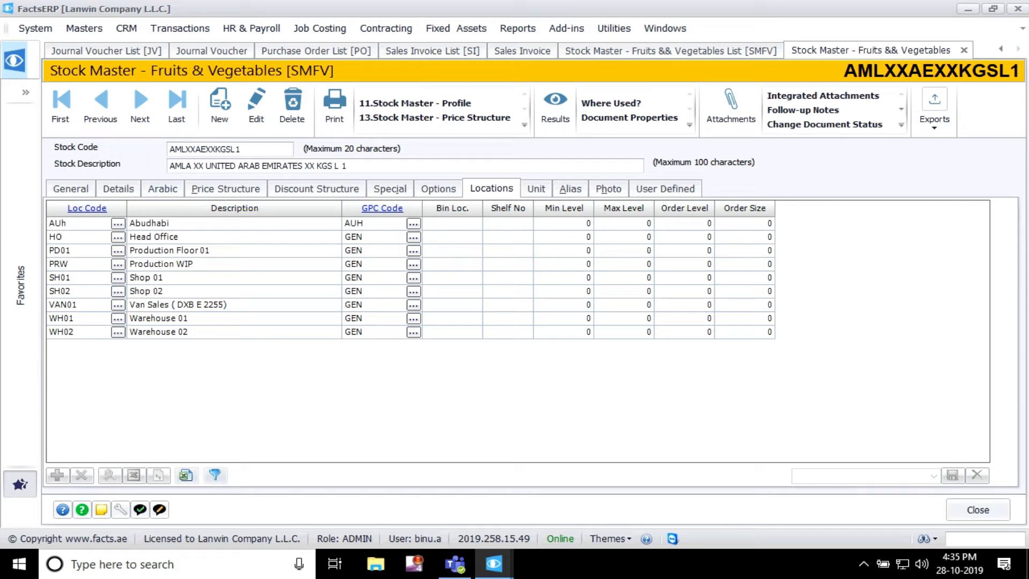
pyautogui.click(494, 564)
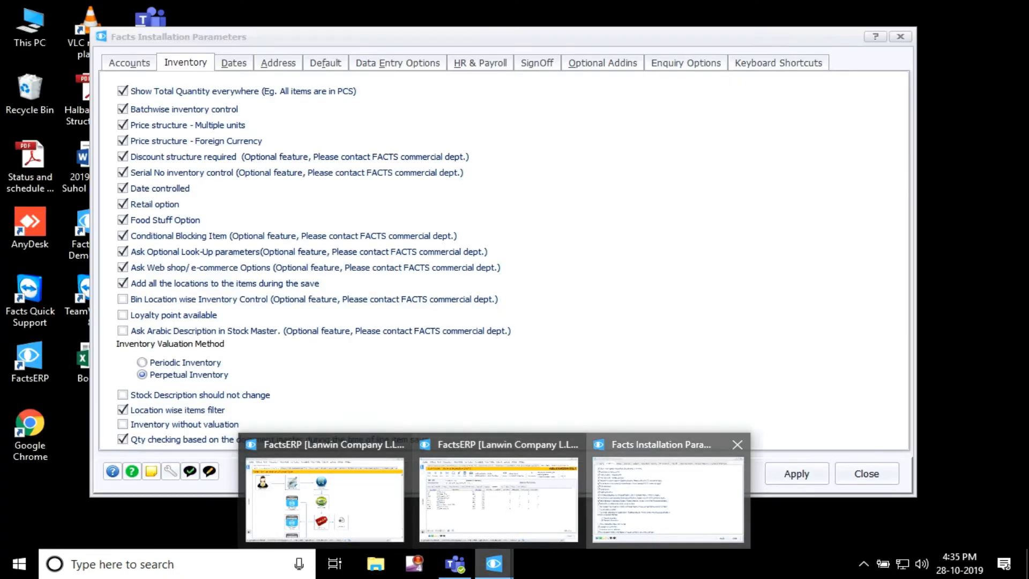
pyautogui.click(668, 499)
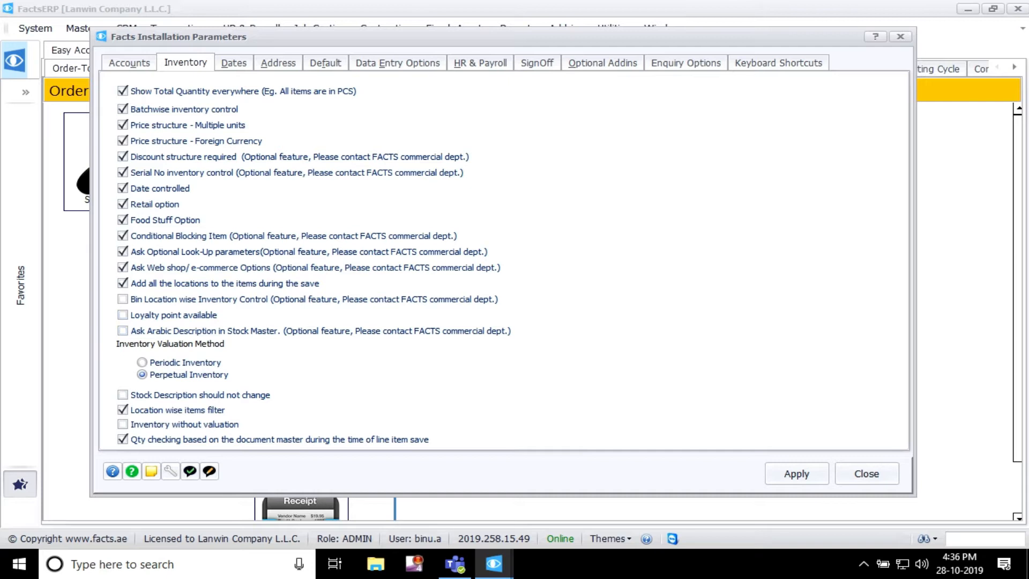
# Step: Examine the stock item's Arabic description fields and return to the matching option in the Inventory installation parameters
pyautogui.click(494, 564)
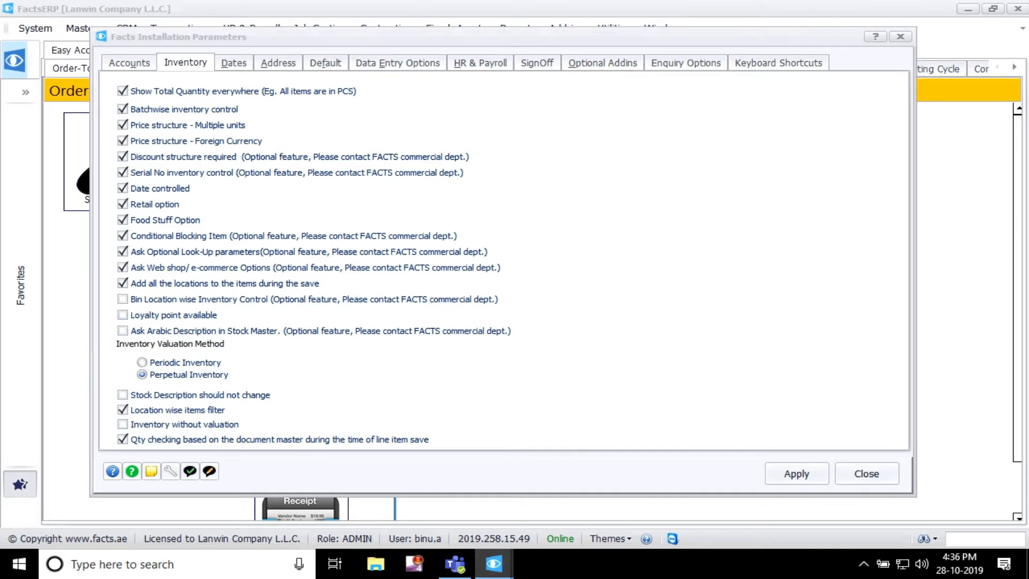
pyautogui.click(498, 496)
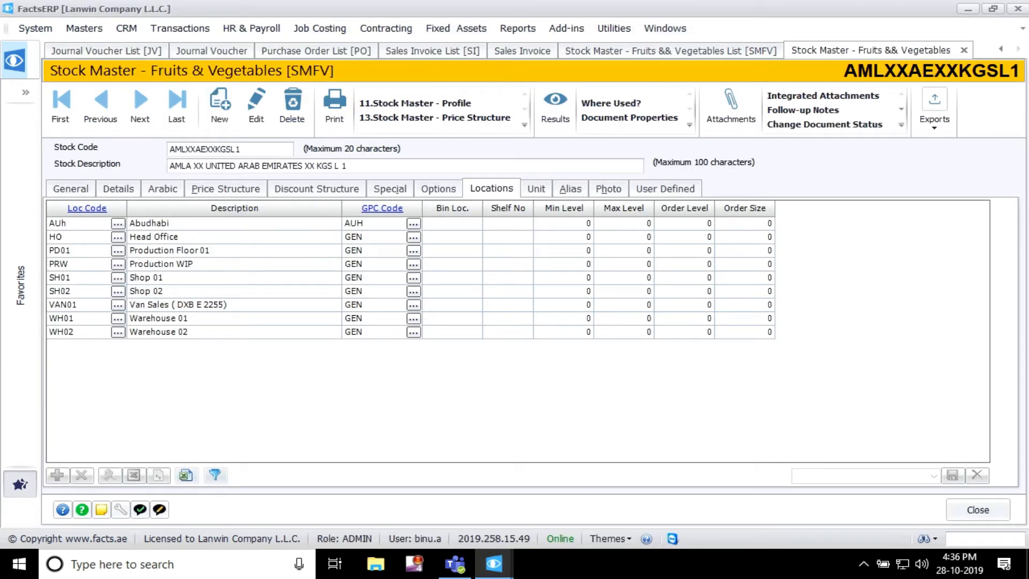
pyautogui.click(162, 188)
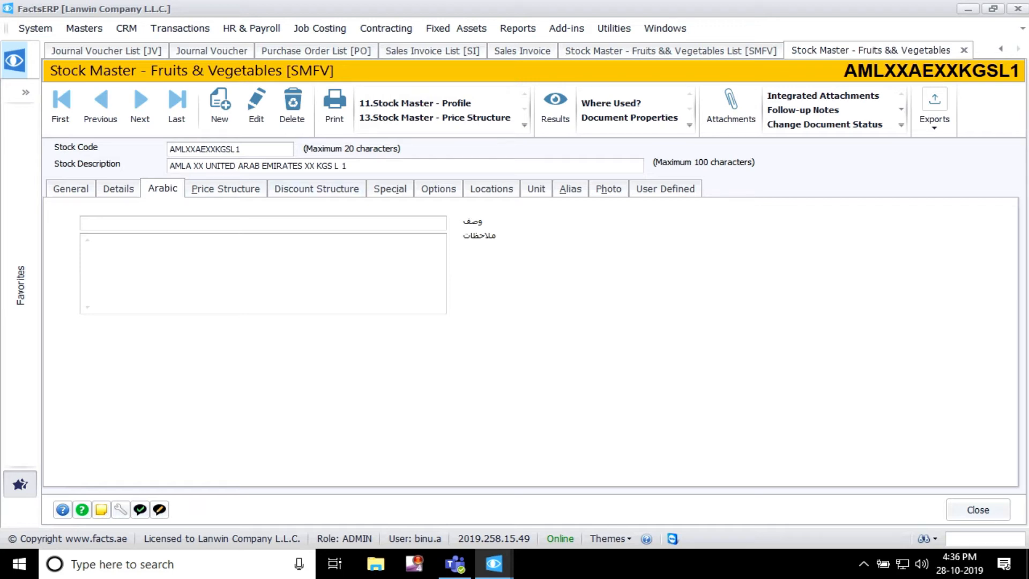
pyautogui.click(493, 563)
pyautogui.click(668, 499)
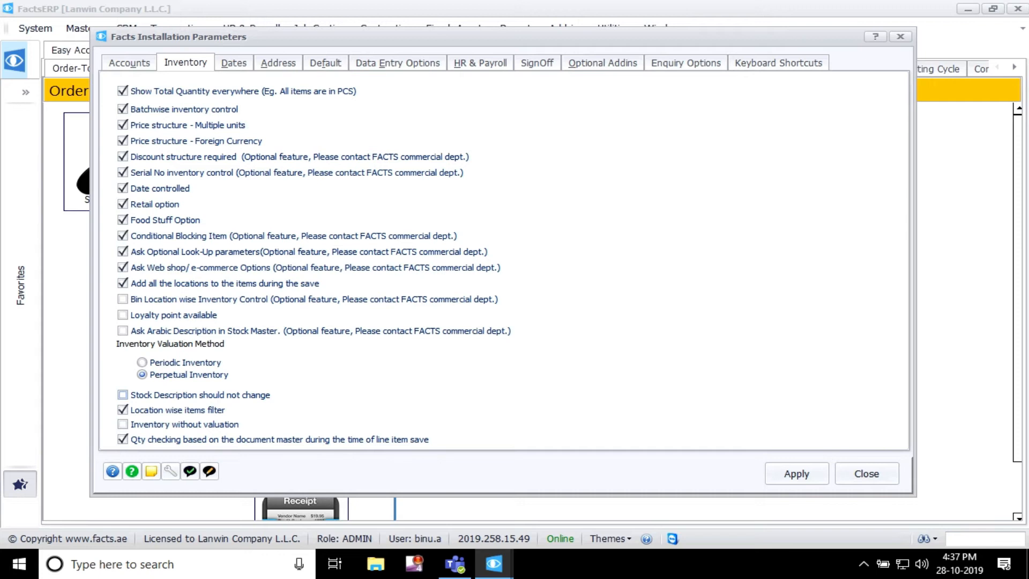
# Step: Check the stock description in the first line item of sales invoice 3572, close its details and return to the installation parameters
pyautogui.click(494, 564)
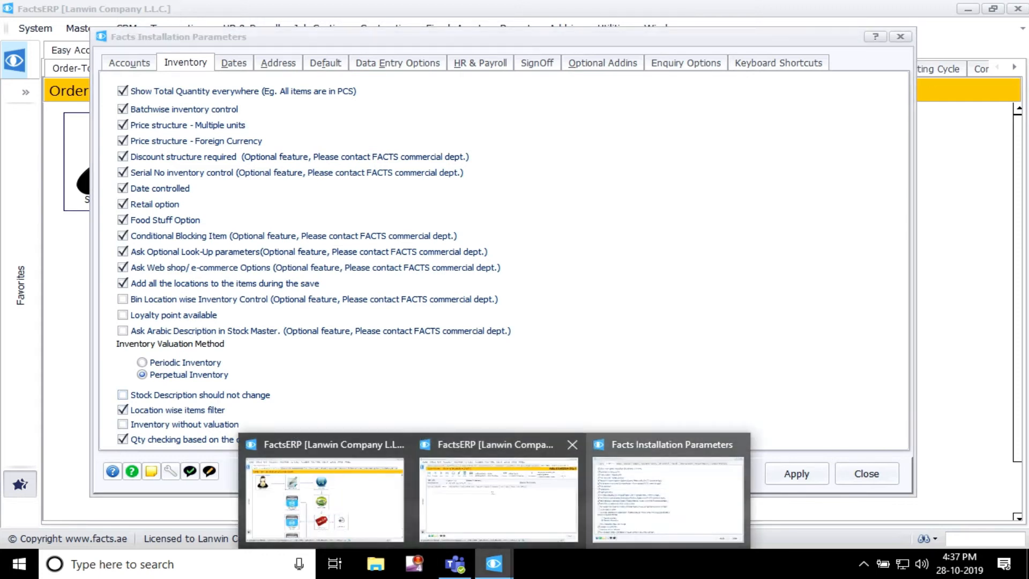
pyautogui.click(499, 499)
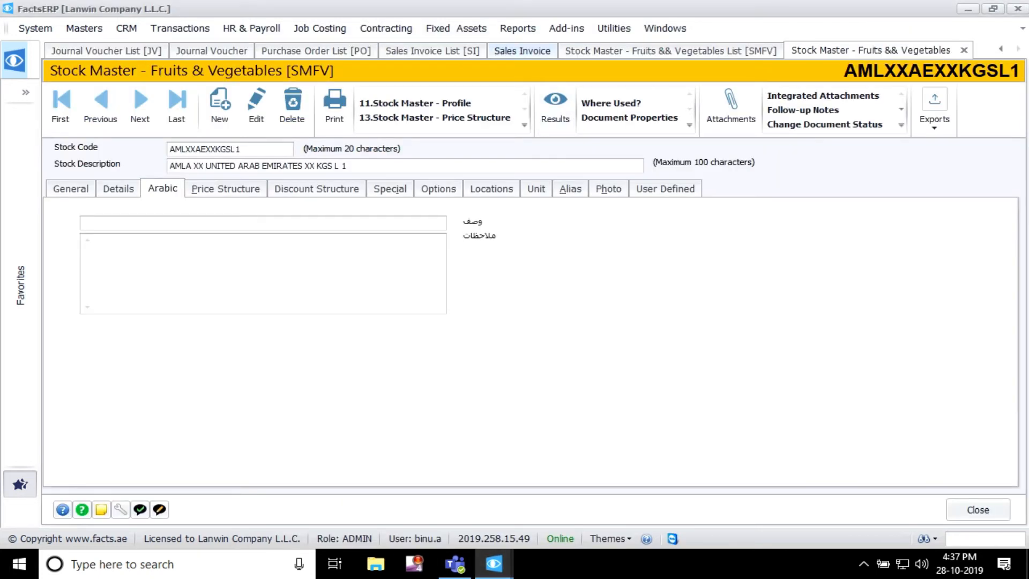
pyautogui.click(522, 50)
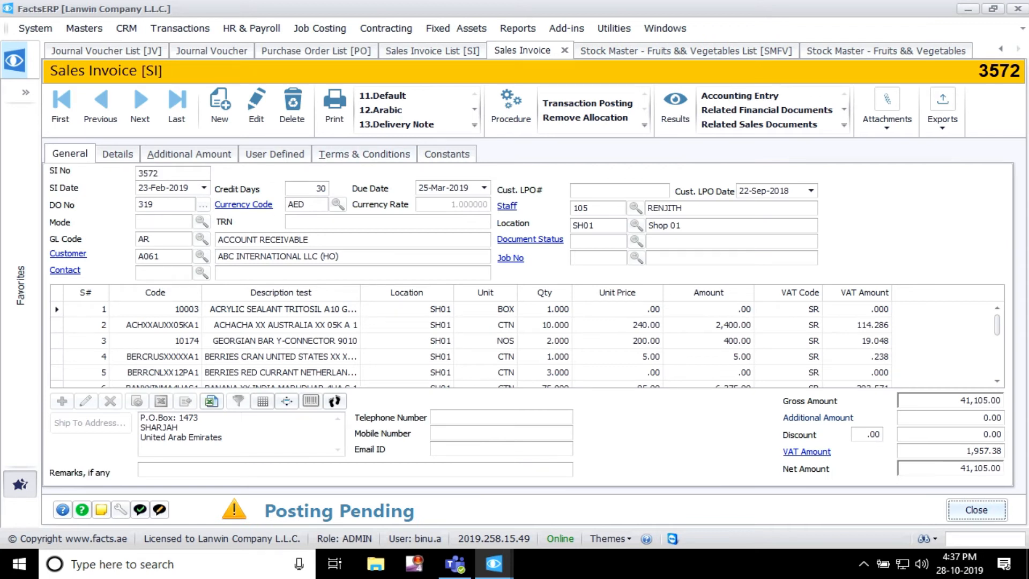
pyautogui.doubleClick(281, 309)
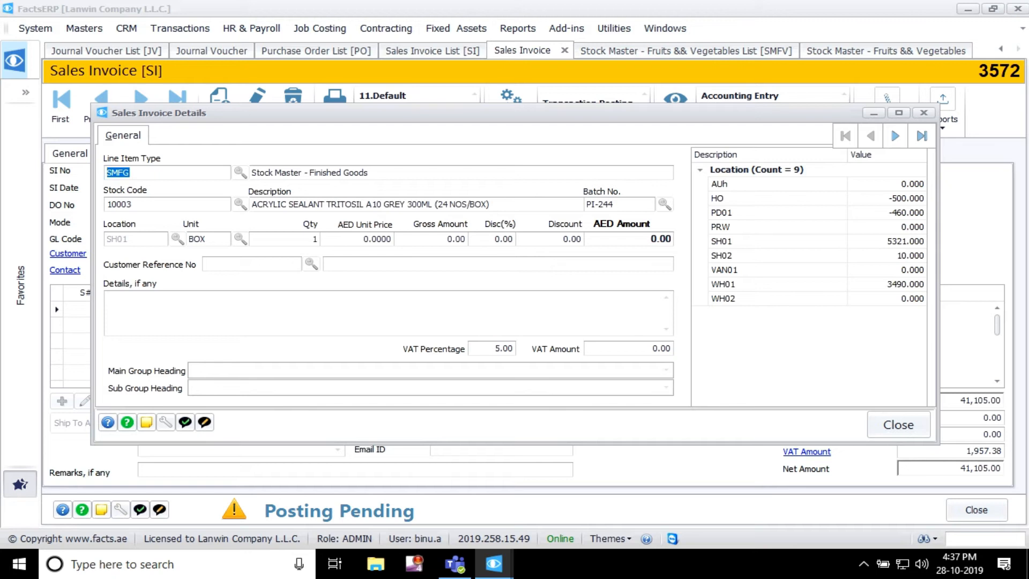
pyautogui.moveTo(494, 204); pyautogui.dragTo(252, 204)
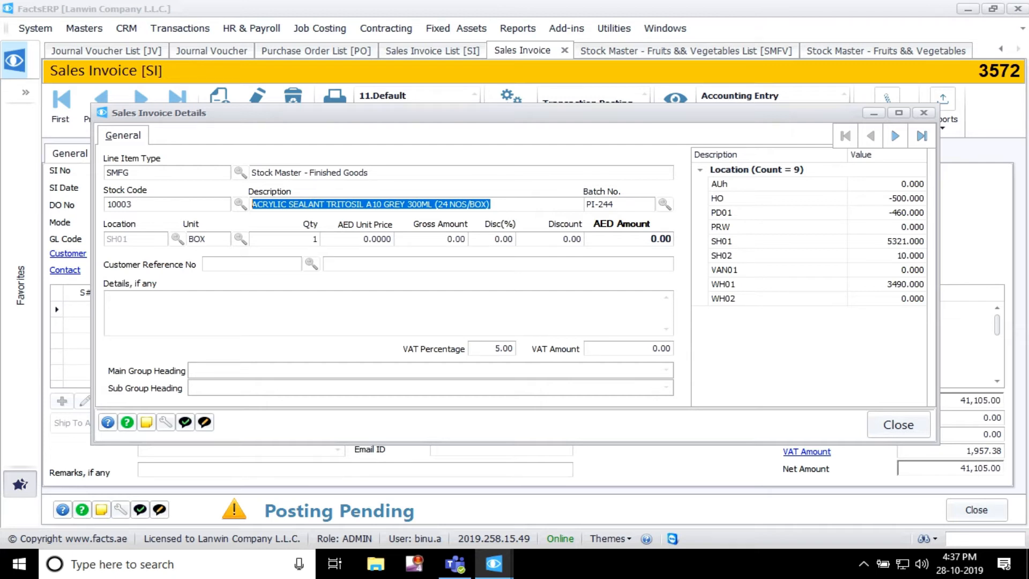
pyautogui.click(899, 425)
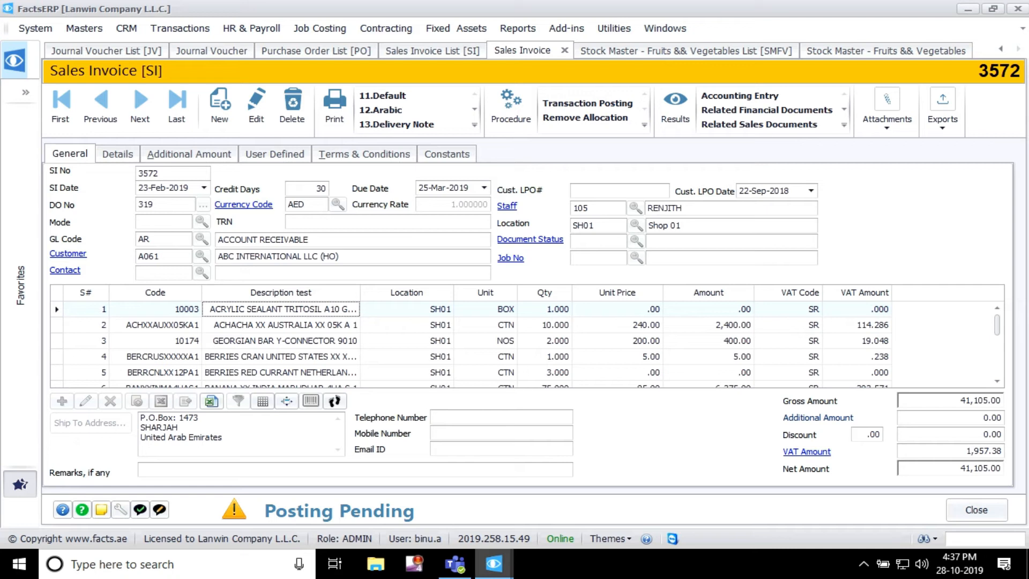
pyautogui.moveTo(494, 564)
pyautogui.click(668, 498)
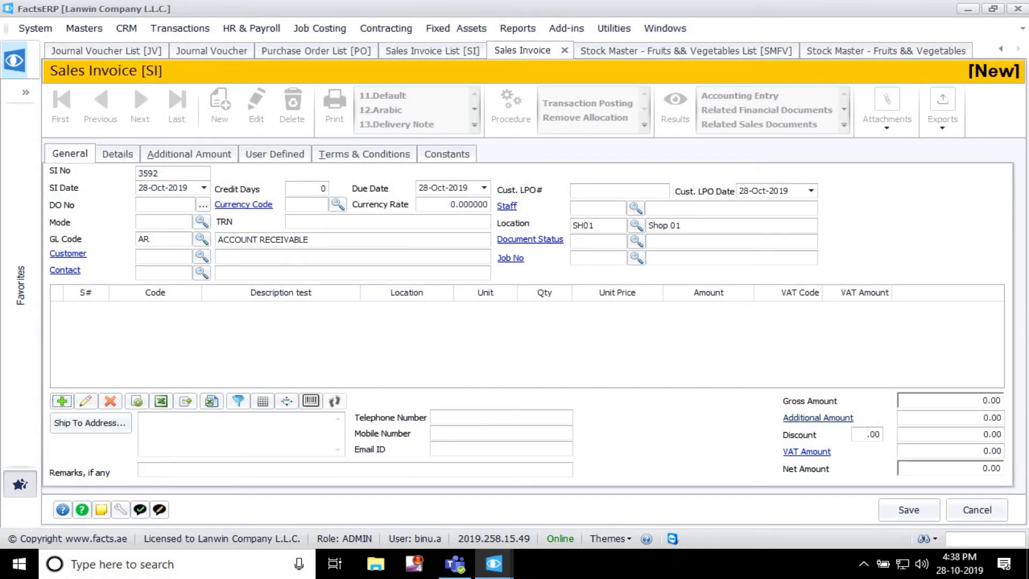
# Step: In a new sales invoice for location SH01, add a line item, browse its SMFV stock code search and cancel the search
pyautogui.moveTo(597, 225); pyautogui.dragTo(574, 226)
pyautogui.click(62, 401)
pyautogui.click(166, 205)
pyautogui.press('Tab')
pyautogui.press('Return')
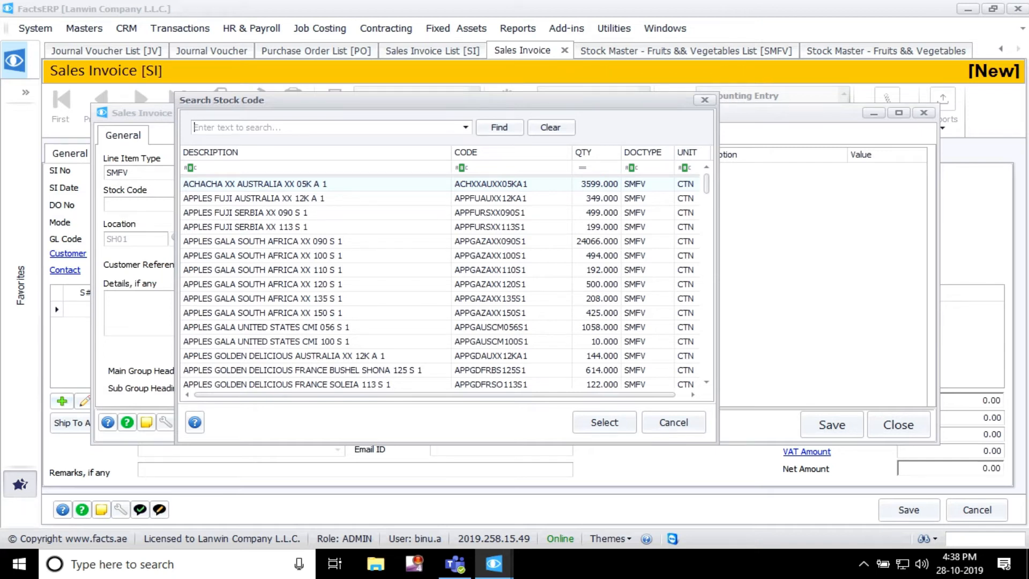
pyautogui.moveTo(707, 184)
pyautogui.mouseDown()
pyautogui.moveTo(706, 236)
pyautogui.moveTo(706, 184)
pyautogui.mouseUp()
pyautogui.scroll(-7, 375, 256)
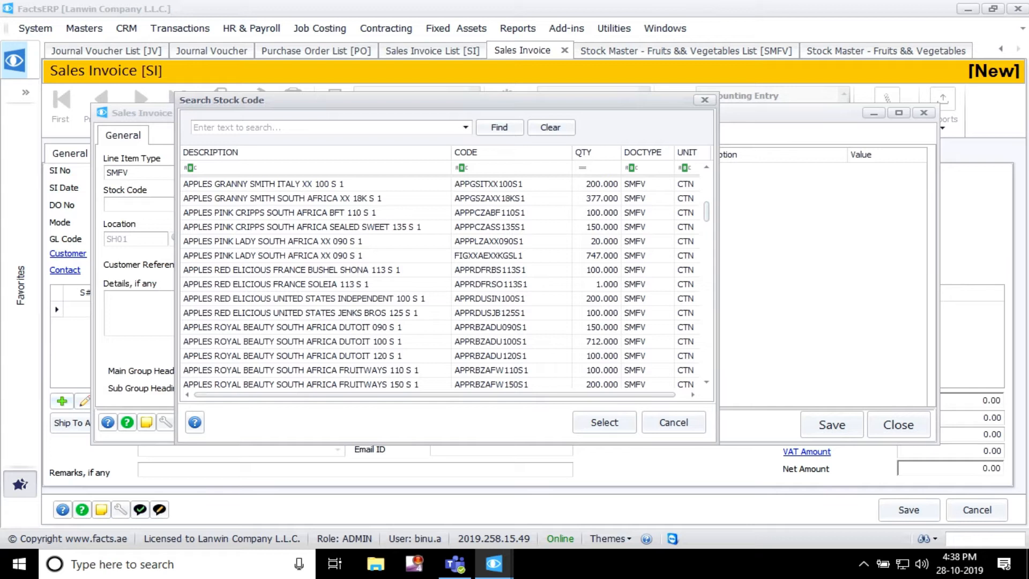
pyautogui.click(673, 422)
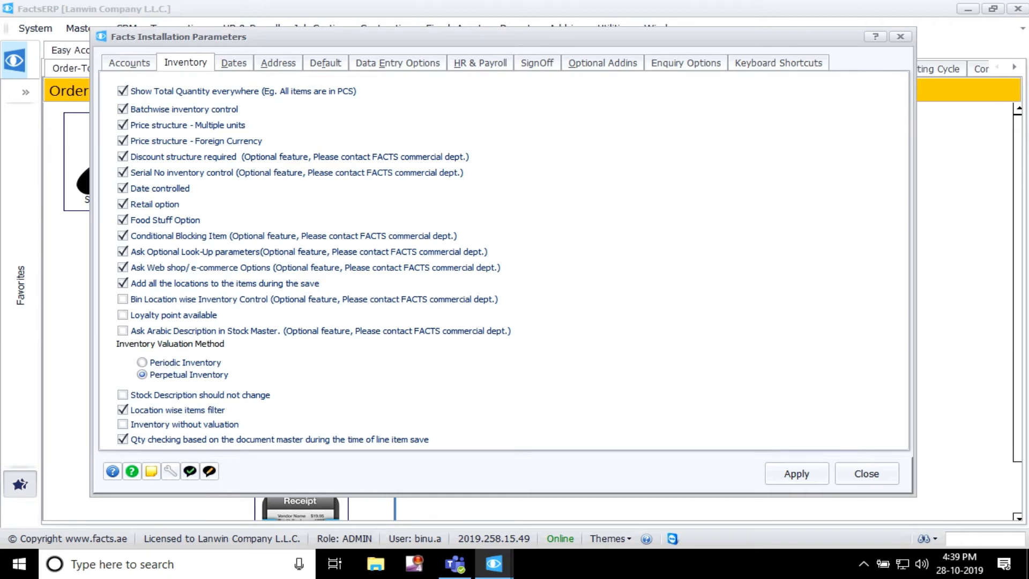
# Step: Examine the financial year, accounts opening, stock opening and last closing dates in the installation parameters
pyautogui.click(234, 63)
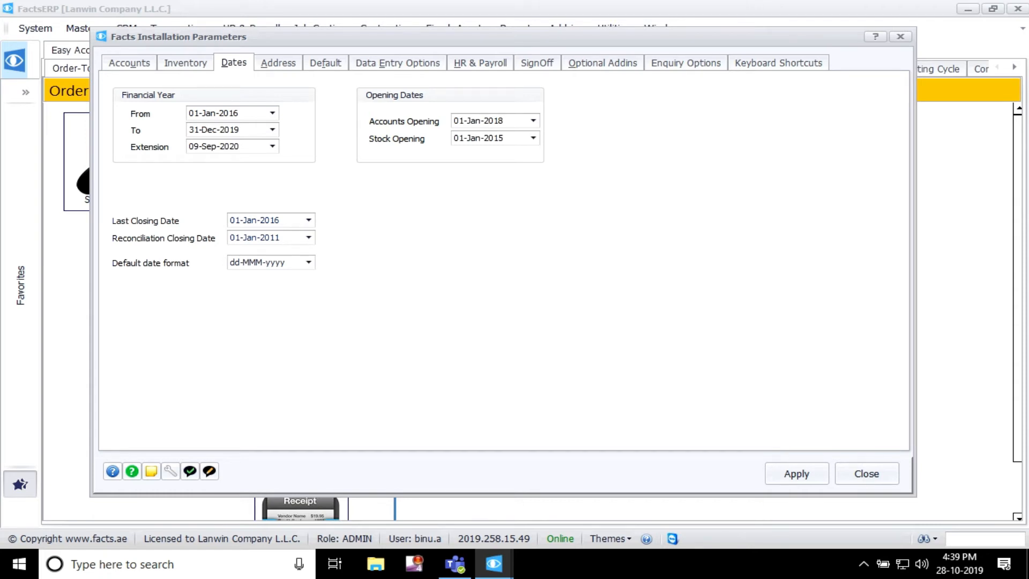
pyautogui.doubleClick(229, 113)
pyautogui.click(230, 130)
pyautogui.click(474, 121)
pyautogui.click(474, 138)
pyautogui.click(491, 121)
pyautogui.doubleClick(265, 220)
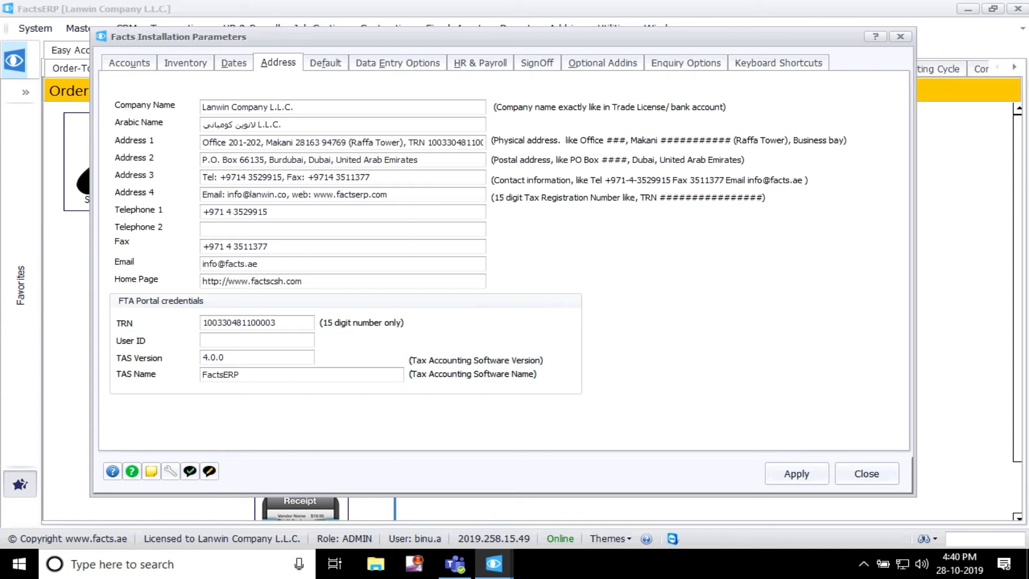
# Step: Examine the base currency, default location and the salesman, job, activity and cost code captions in the Default installation parameters
pyautogui.click(325, 63)
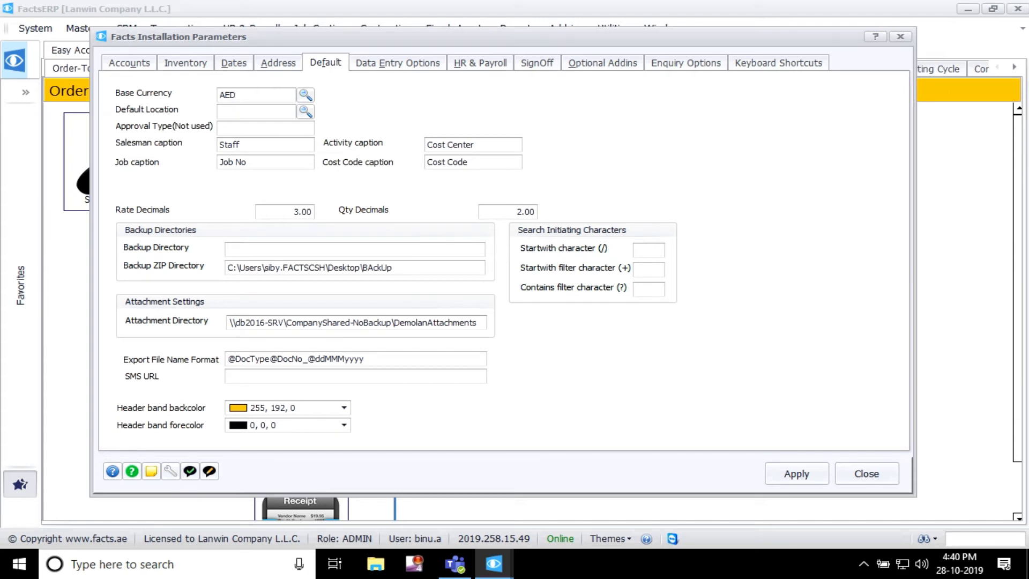
pyautogui.moveTo(504, 36); pyautogui.dragTo(504, 27)
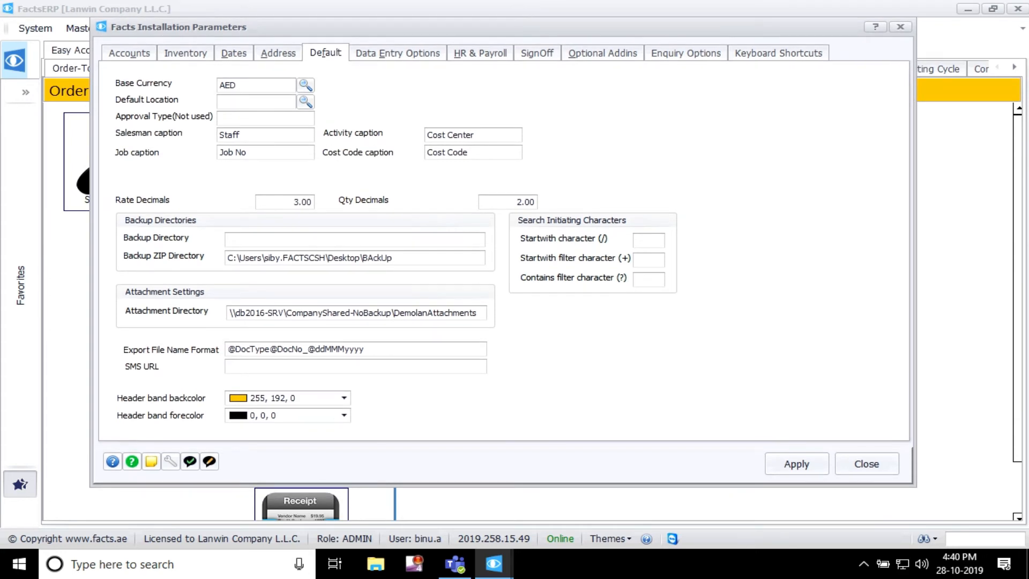
pyautogui.moveTo(237, 85); pyautogui.dragTo(220, 85)
pyautogui.click(254, 102)
pyautogui.press('Tab')
pyautogui.press('Tab')
# Step: Examine the rate and quantity decimals and the backup directories in the Default installation parameters
pyautogui.press('Tab')
pyautogui.press('Tab')
pyautogui.press('Tab')
pyautogui.press('Tab')
pyautogui.hotkey('shift', 'Tab')
pyautogui.press('Tab')
pyautogui.moveTo(475, 135); pyautogui.dragTo(427, 135)
pyautogui.moveTo(294, 202); pyautogui.dragTo(312, 202)
pyautogui.press('Tab')
pyautogui.press('Tab')
pyautogui.press('Tab')
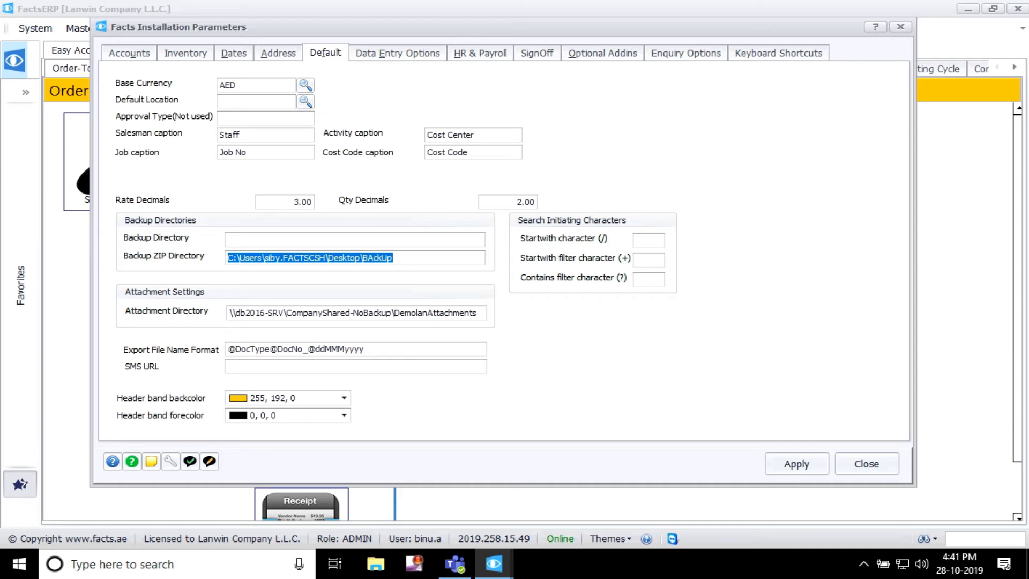
# Step: Examine the attachment directory and the export file name format in the Default installation parameters
pyautogui.press('Tab')
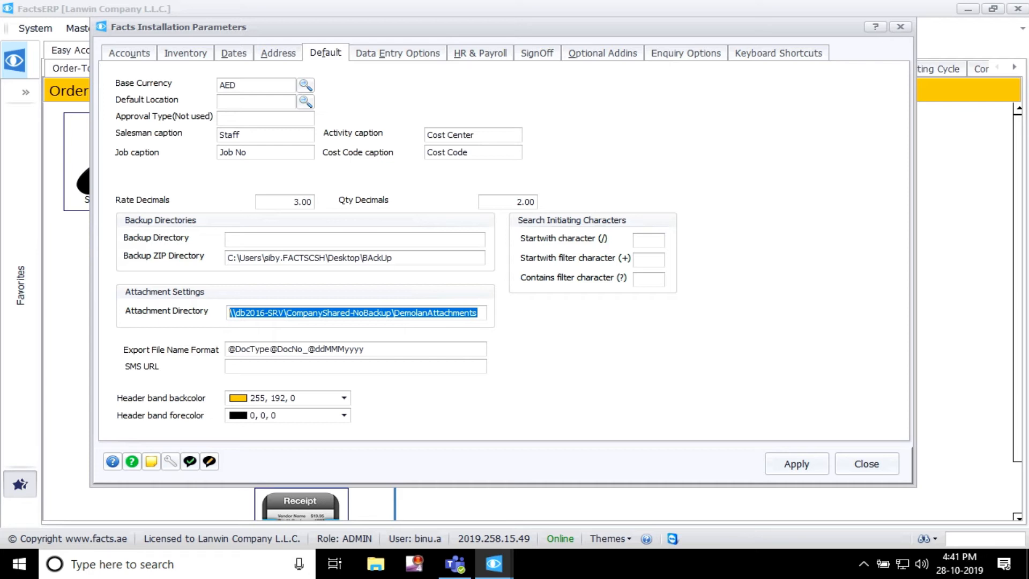
pyautogui.click(423, 313)
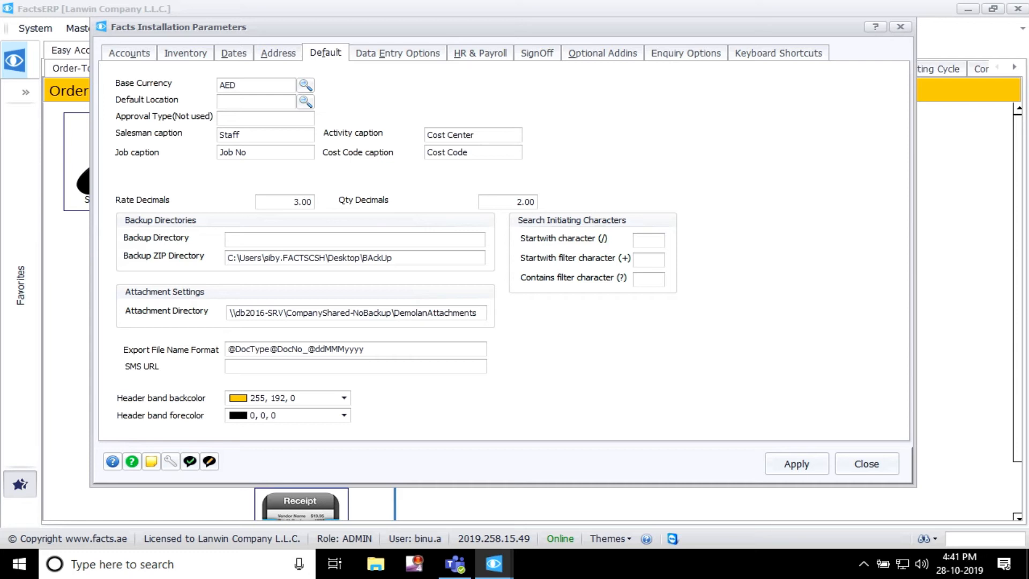
pyautogui.press('Tab')
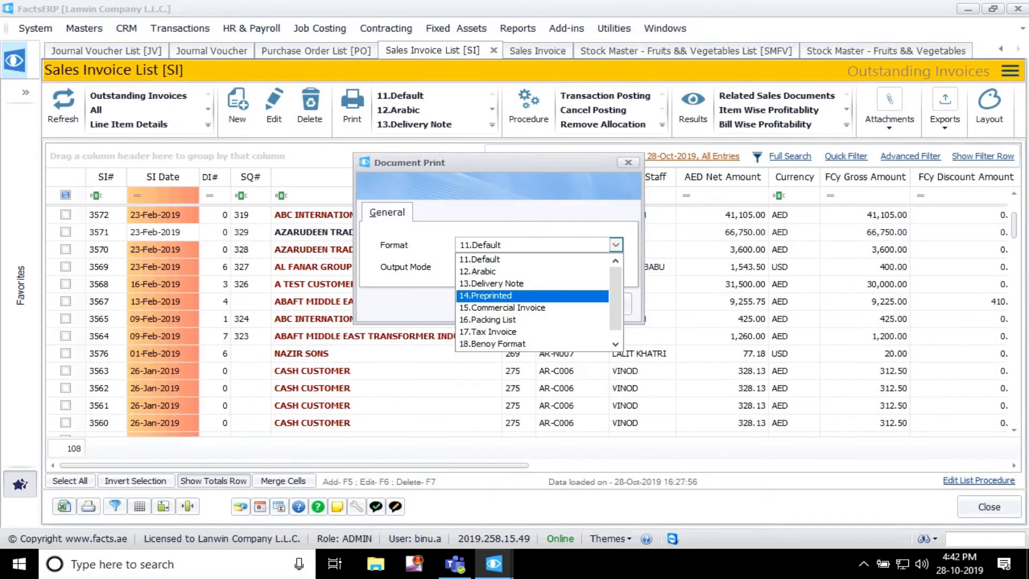
# Step: Export the selected sales invoice with the 11.Default print format and the Export To PDF output mode
pyautogui.moveTo(616, 285)
pyautogui.mouseDown()
pyautogui.moveTo(615, 295)
pyautogui.moveTo(616, 285)
pyautogui.mouseUp()
pyautogui.click(581, 259)
pyautogui.click(616, 267)
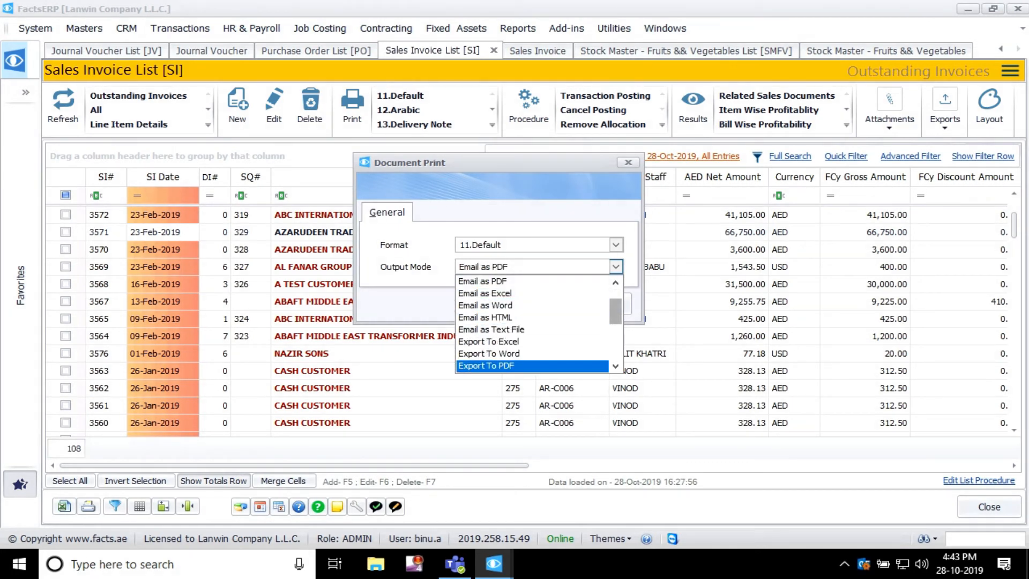
pyautogui.click(487, 366)
pyautogui.click(531, 304)
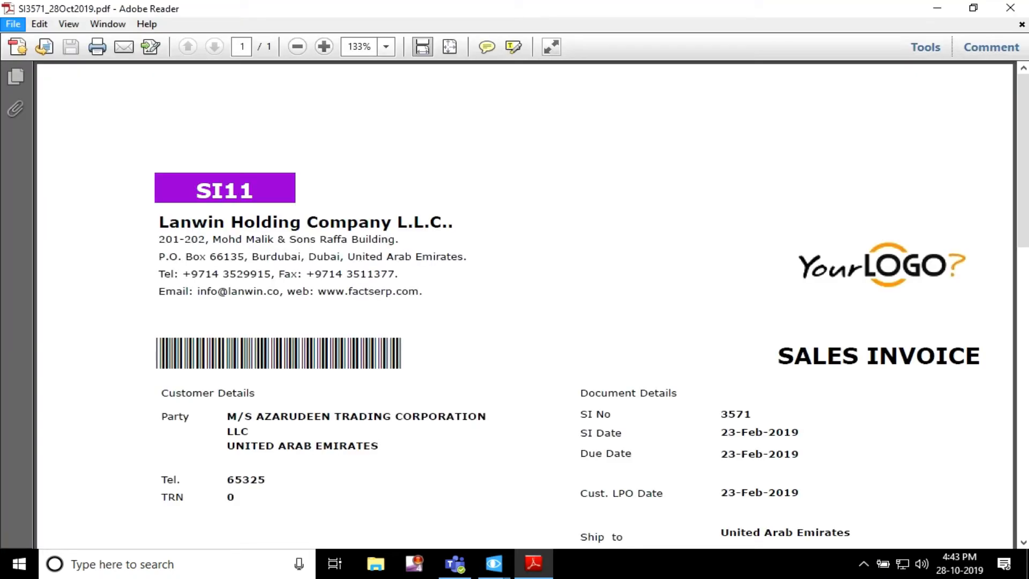
# Step: Check the file name proposed for saving the exported invoice as a PDF copy, and cancel the save
pyautogui.click(13, 24)
pyautogui.moveTo(161, 100)
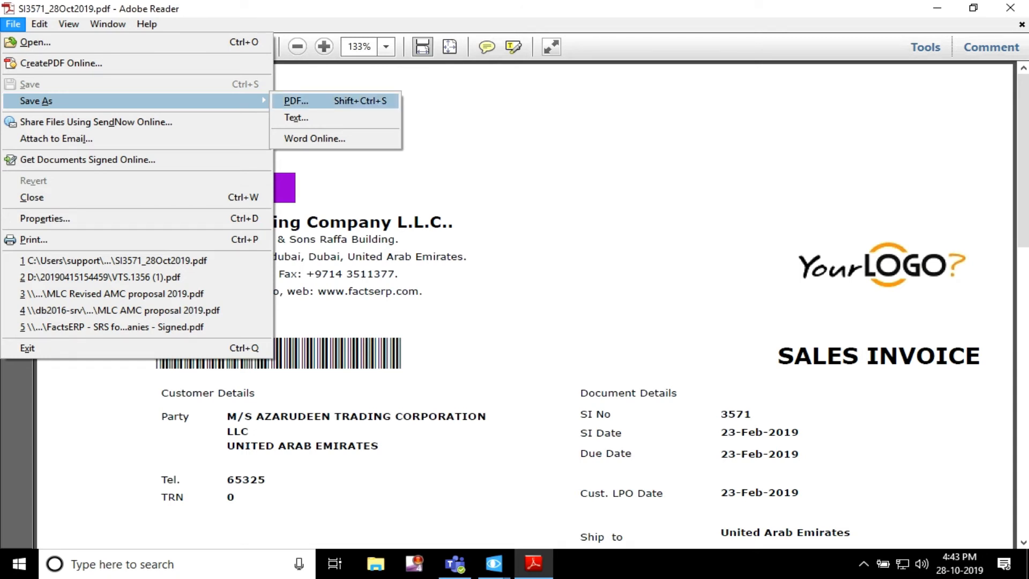
pyautogui.click(296, 100)
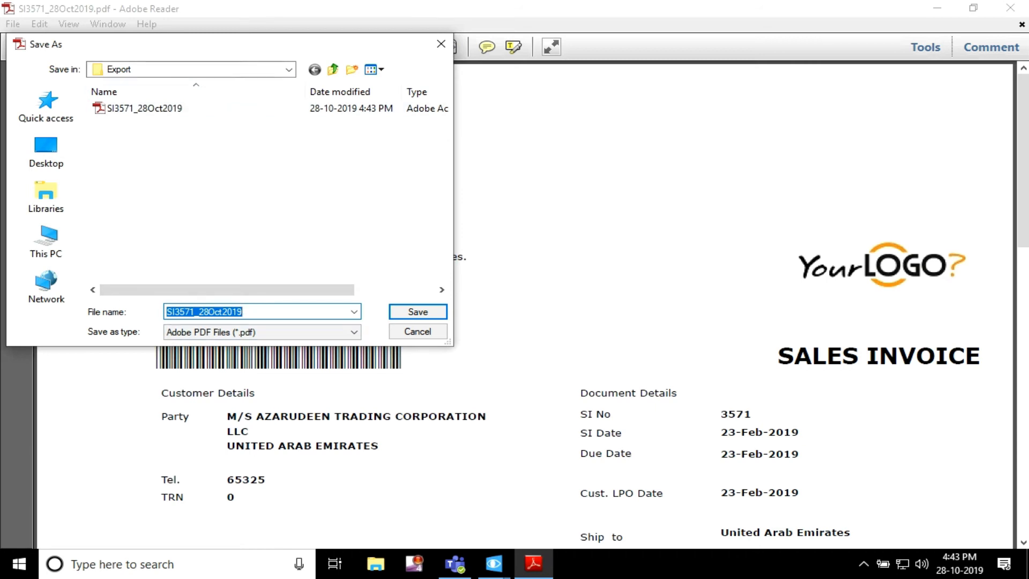
pyautogui.moveTo(231, 44); pyautogui.dragTo(311, 29)
pyautogui.click(332, 297)
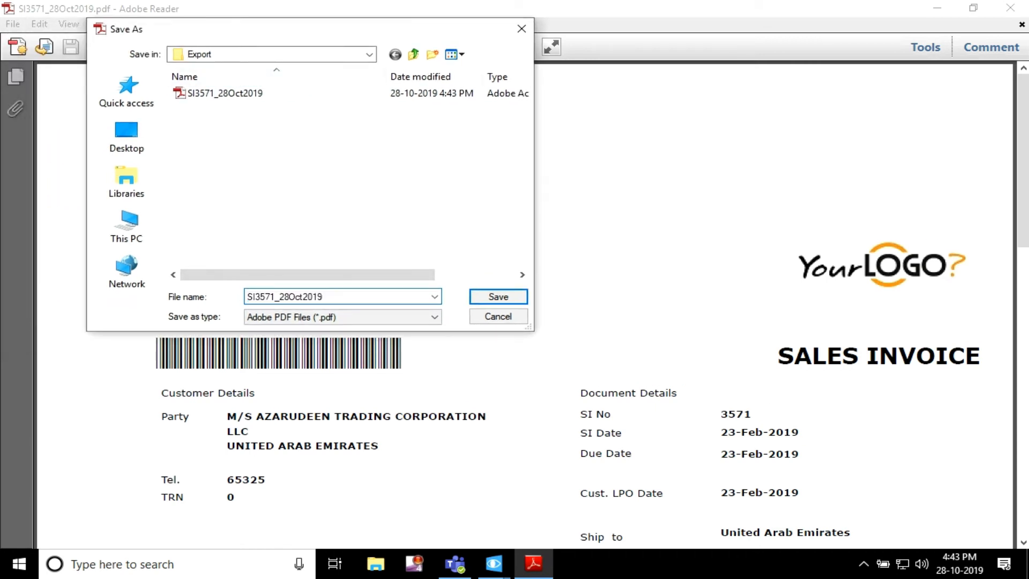
pyautogui.hotkey('ctrl', 'a')
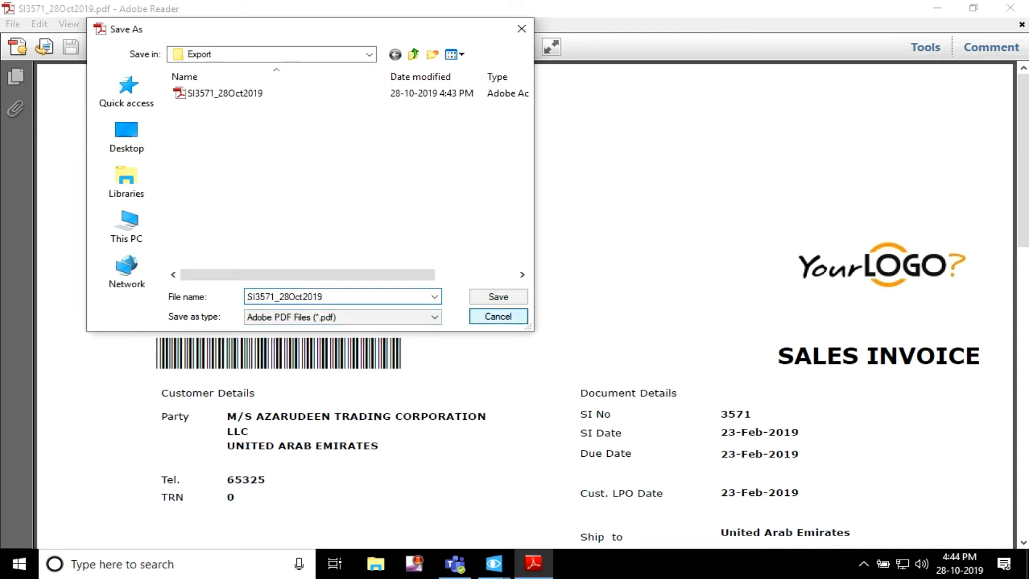
pyautogui.click(498, 316)
# Step: Switch back to the FactsERP Default installation parameters and examine the ddMMMyyyy date part of the export file name format
pyautogui.moveTo(494, 563)
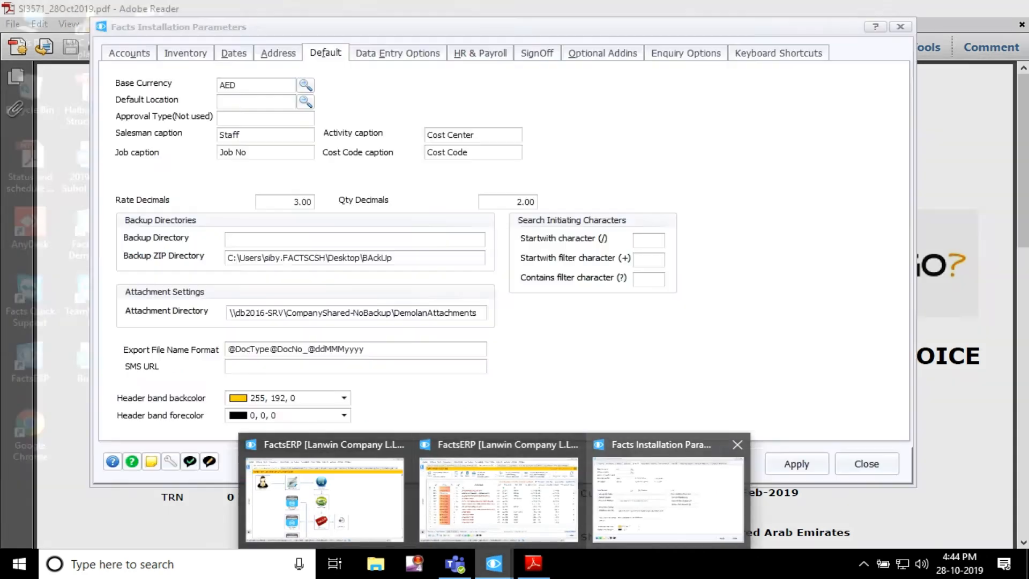
pyautogui.click(668, 499)
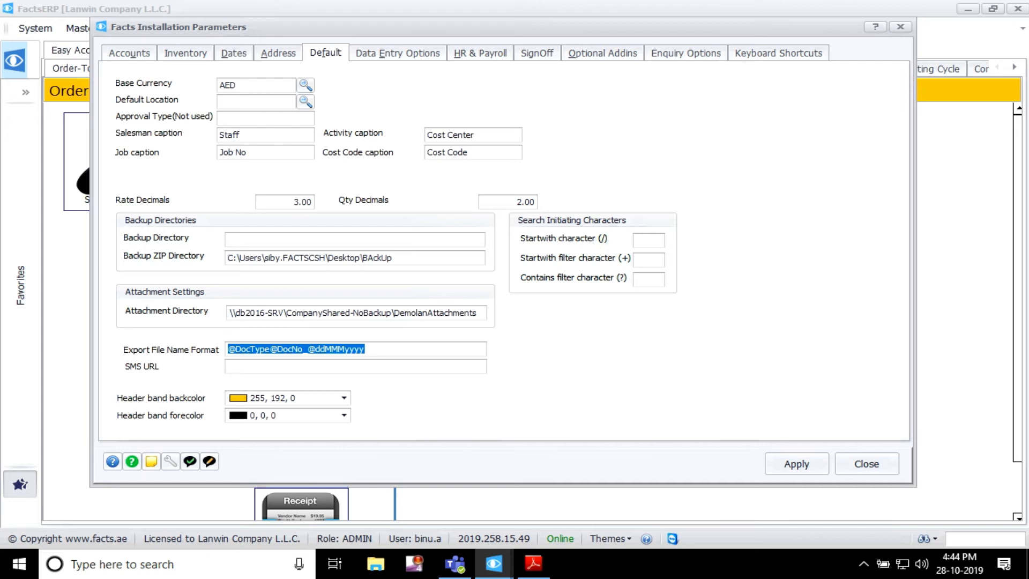
pyautogui.moveTo(367, 349); pyautogui.dragTo(316, 349)
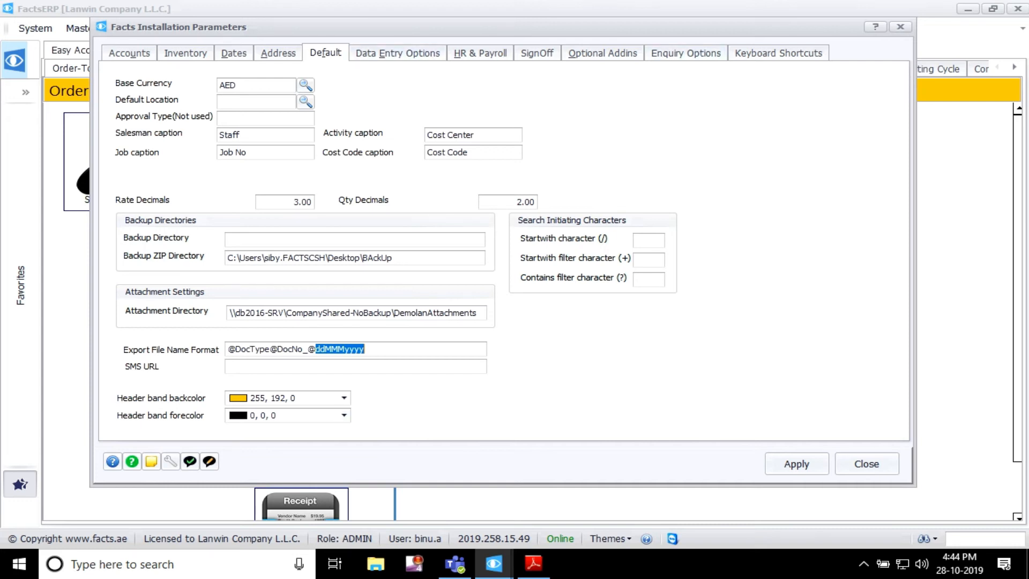
# Step: Close the exported invoice PDF in Adobe Reader and return to the FactsERP installation parameters
pyautogui.moveTo(494, 563)
pyautogui.click(504, 491)
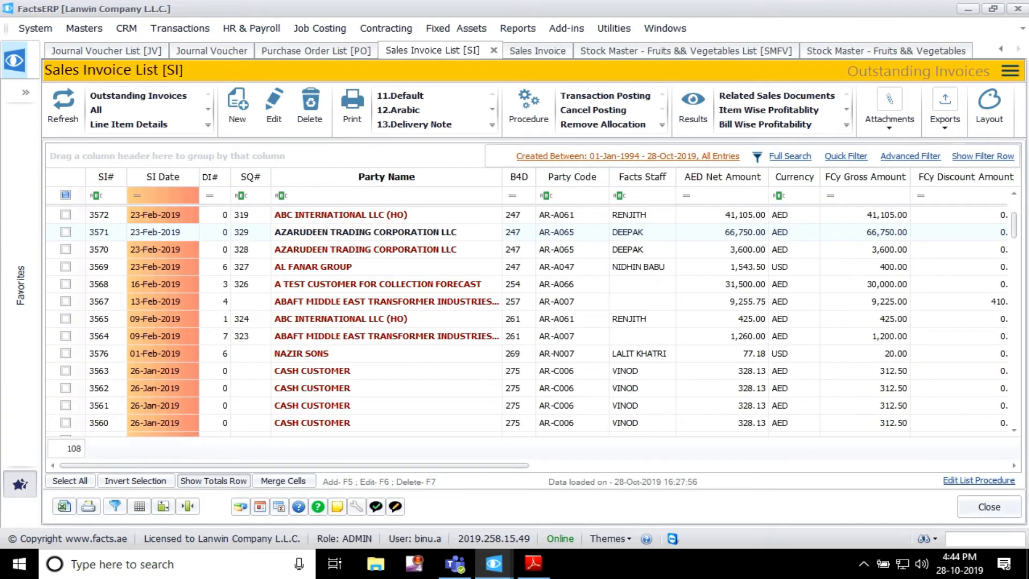
pyautogui.click(533, 564)
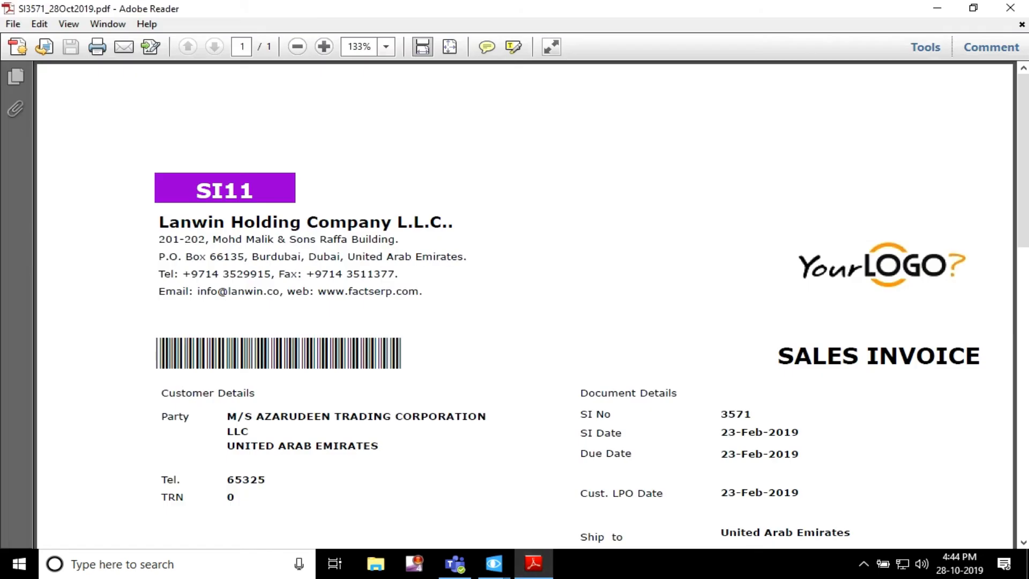
pyautogui.click(1011, 8)
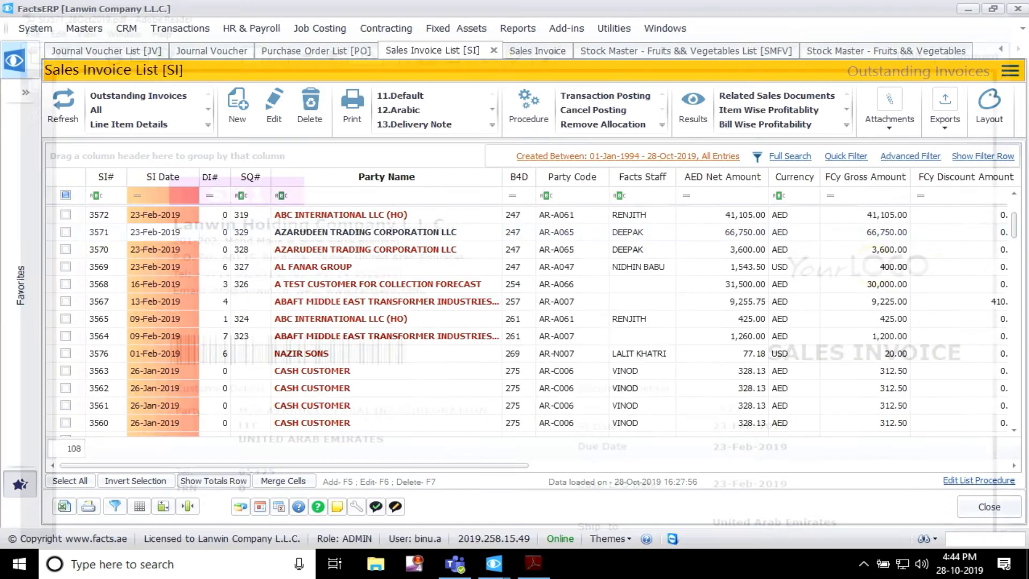
pyautogui.moveTo(494, 563)
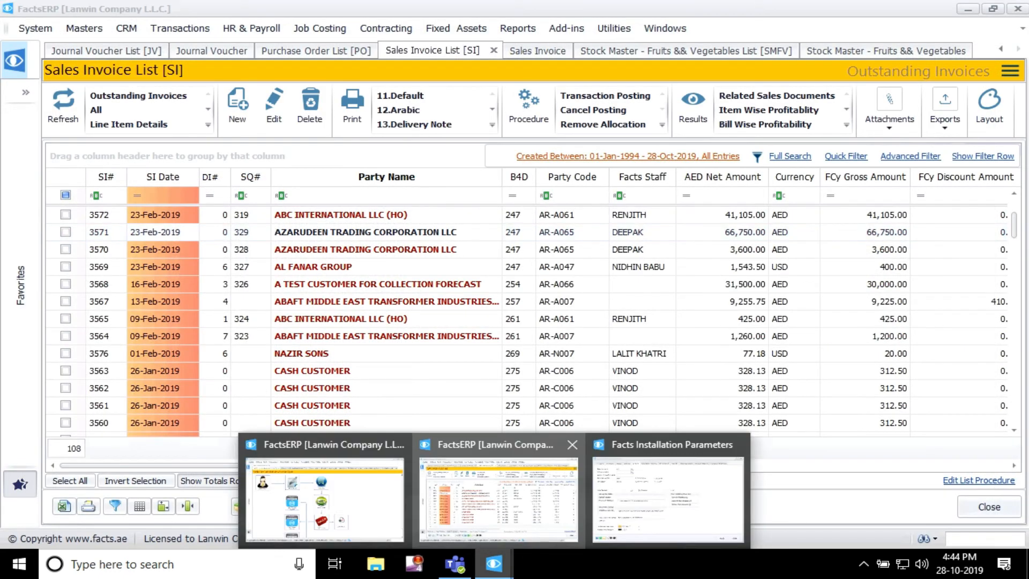
pyautogui.click(671, 499)
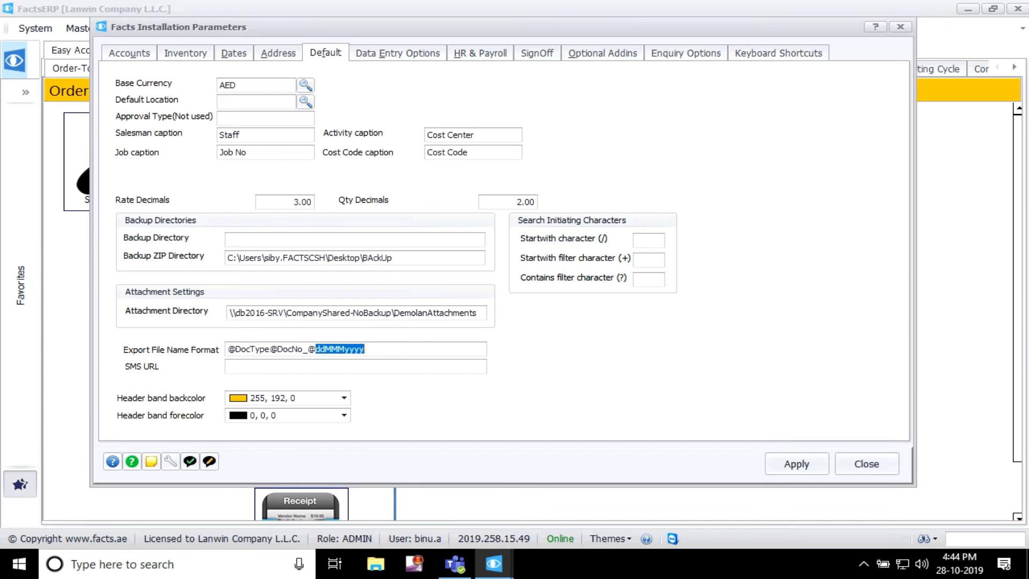
# Step: View the Data Entry Options parameters and open the line item details of the 16-Feb-2019 sales invoice from the list
pyautogui.click(398, 54)
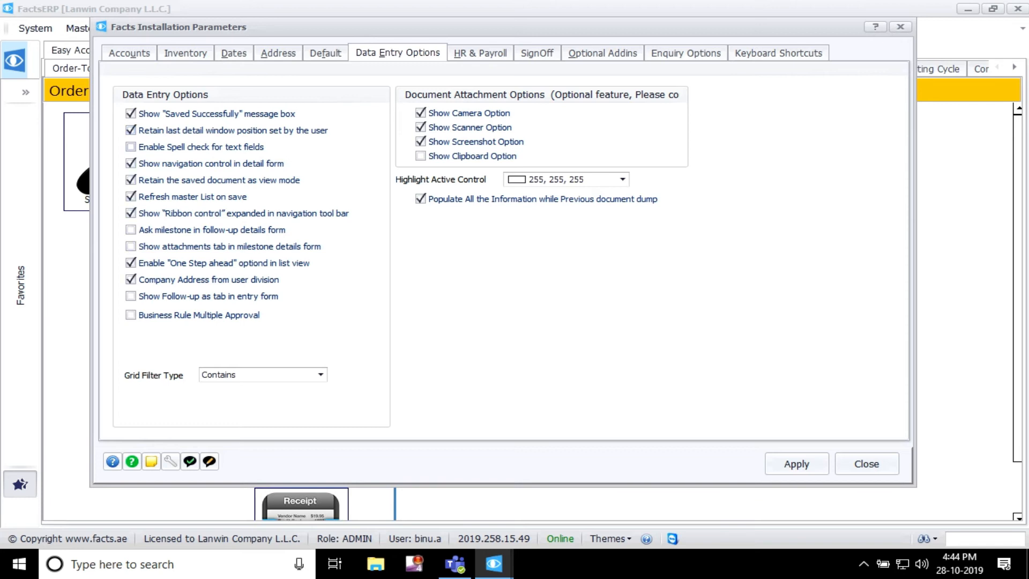
pyautogui.click(494, 564)
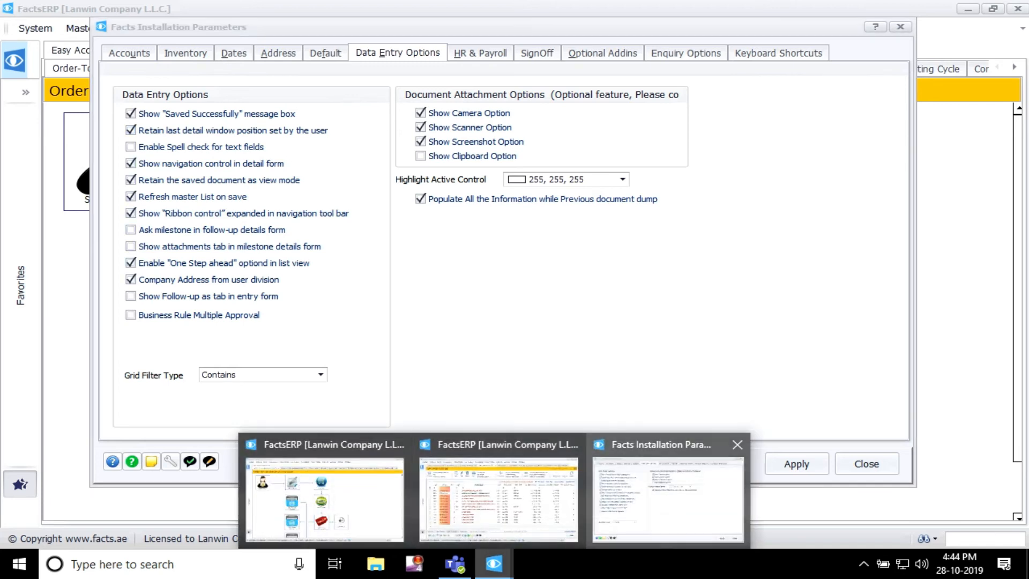
pyautogui.click(499, 493)
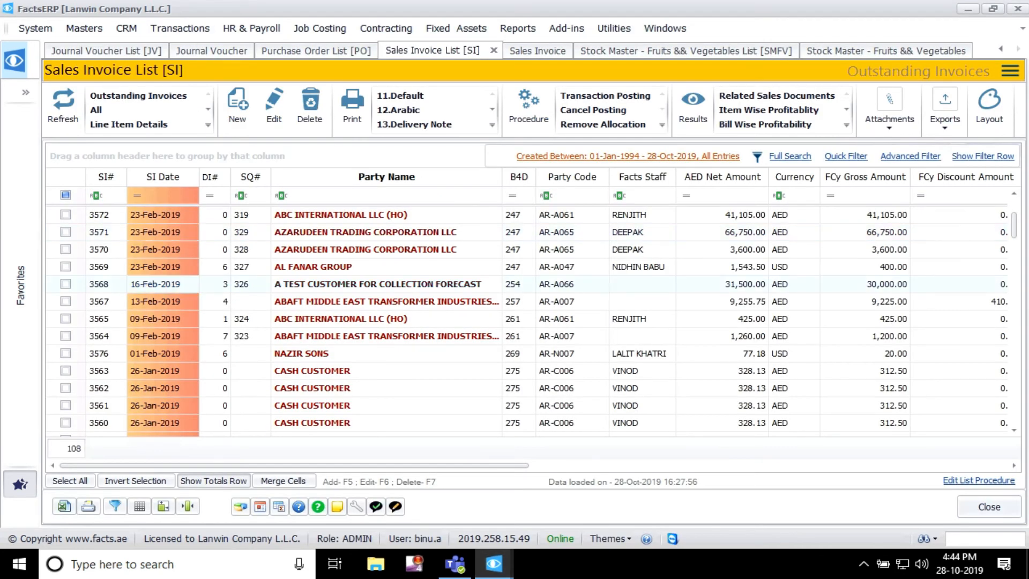
pyautogui.doubleClick(386, 284)
pyautogui.click(284, 309)
pyautogui.doubleClick(284, 309)
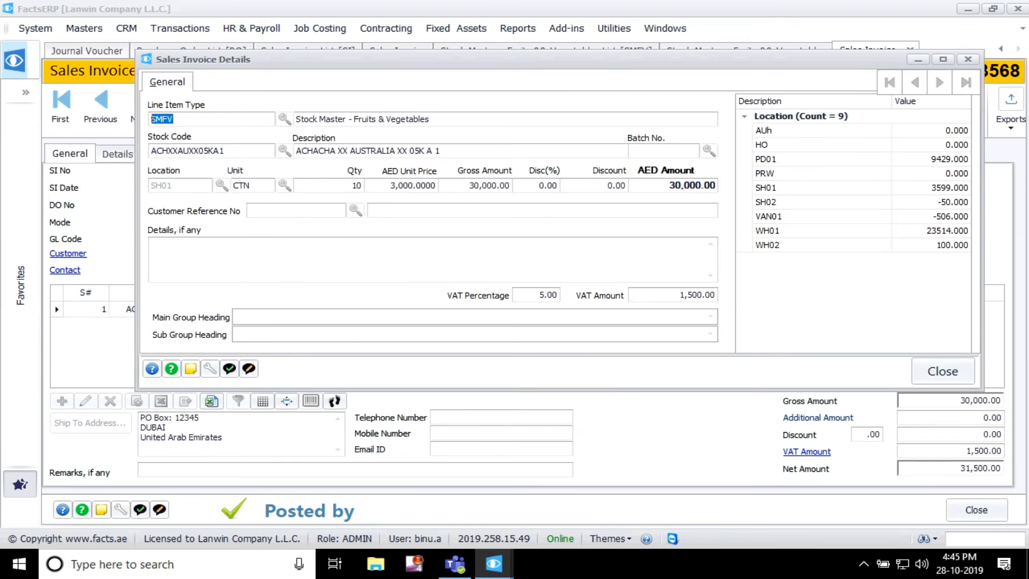
# Step: Compare the navigation control setting in the Data Entry Options parameters with the navigation controls in the sales invoice line details
pyautogui.click(494, 564)
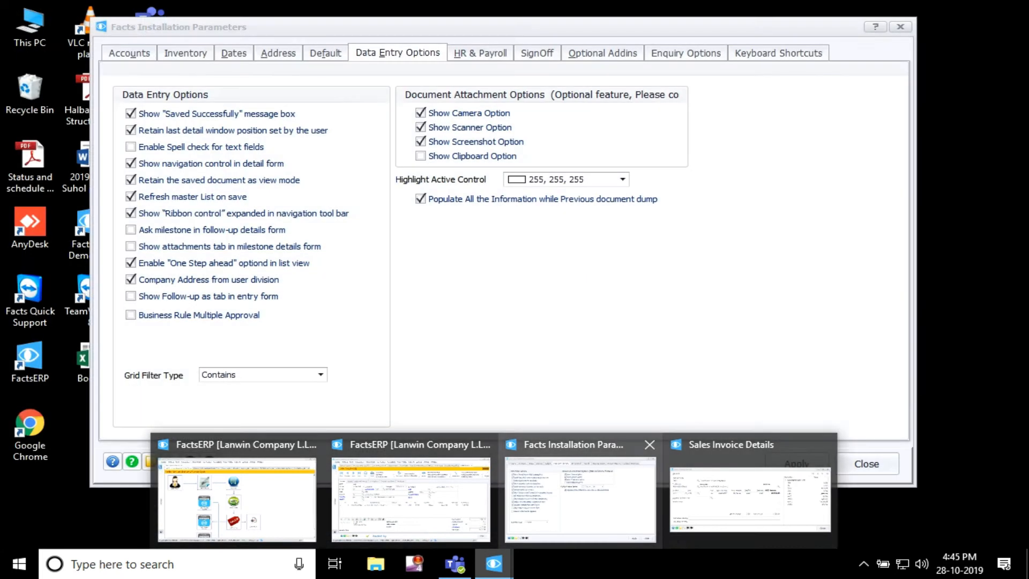
pyautogui.click(580, 498)
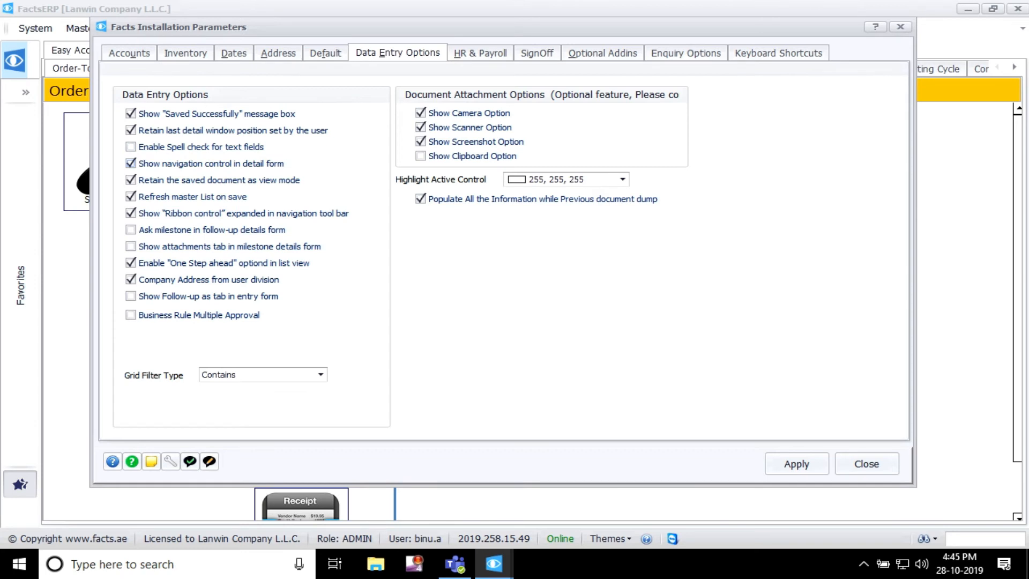
pyautogui.moveTo(494, 564)
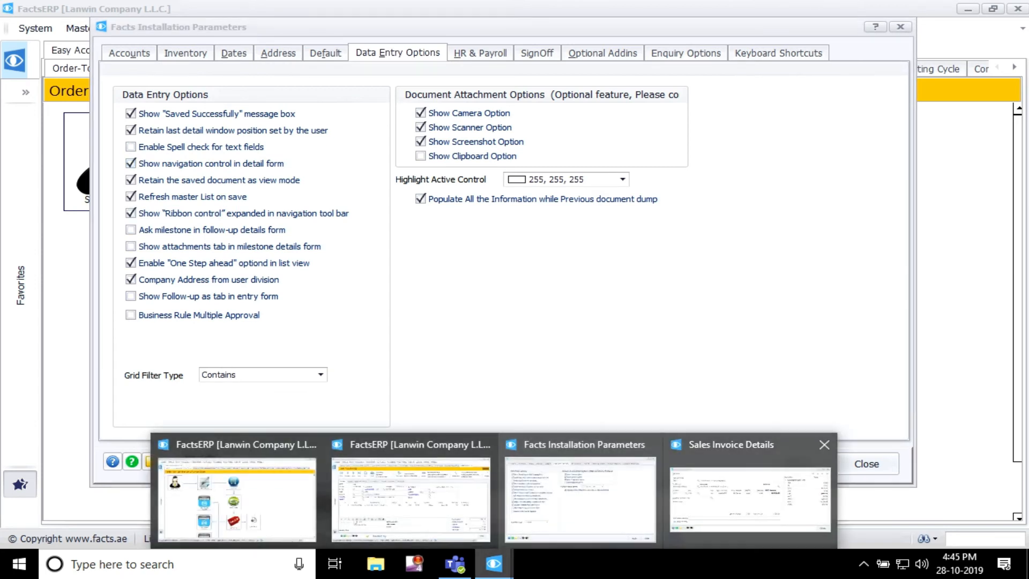
pyautogui.click(750, 496)
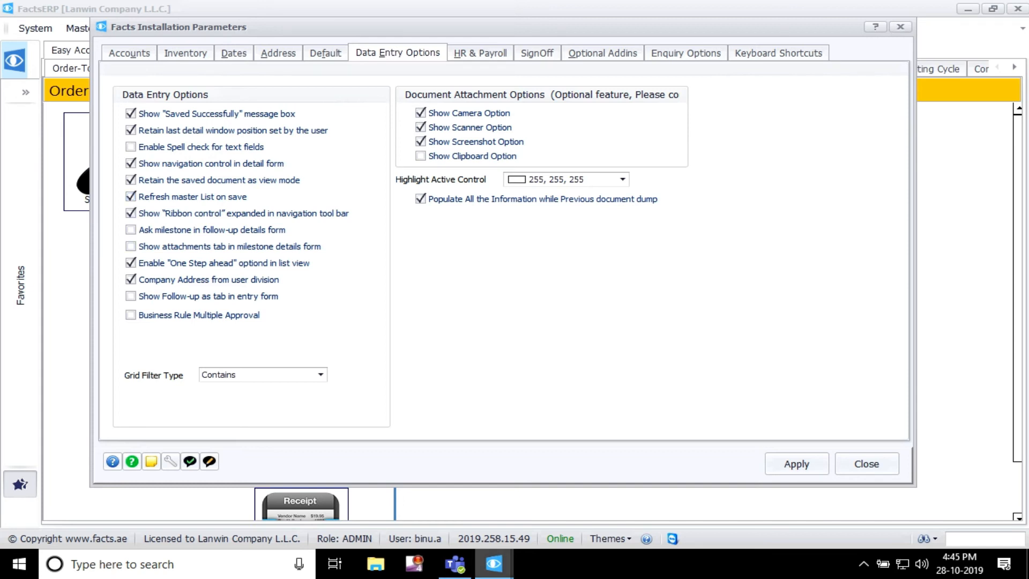
pyautogui.click(494, 563)
pyautogui.click(410, 499)
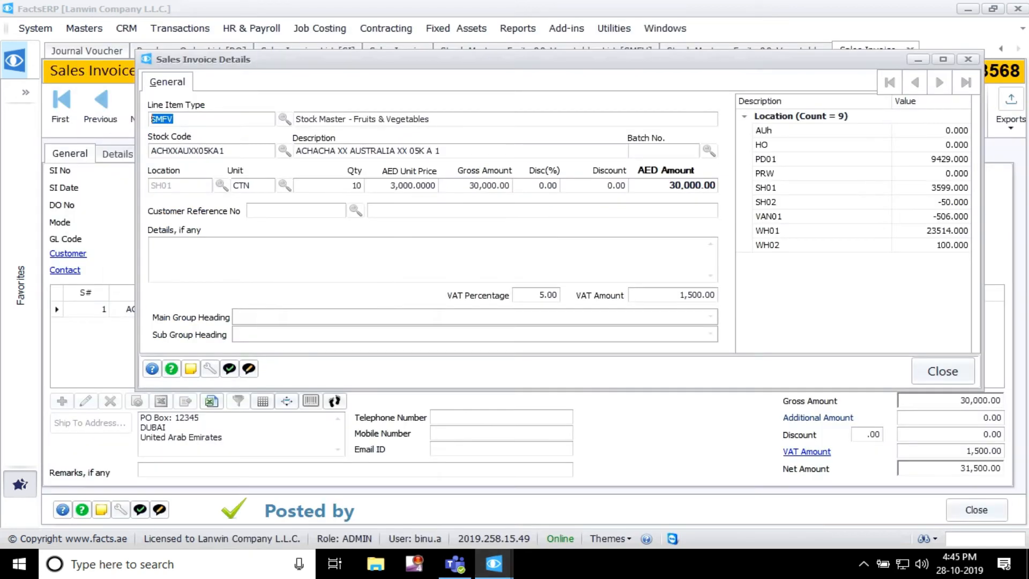
# Step: Close the sales invoice line details and browse the Fruits & Vegetables stock master list
pyautogui.click(952, 369)
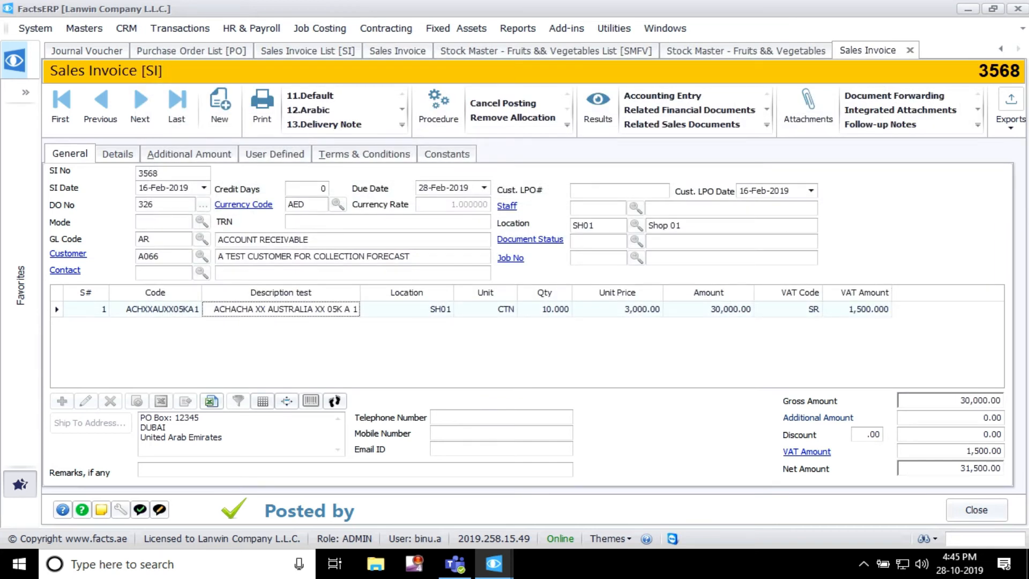
pyautogui.click(746, 51)
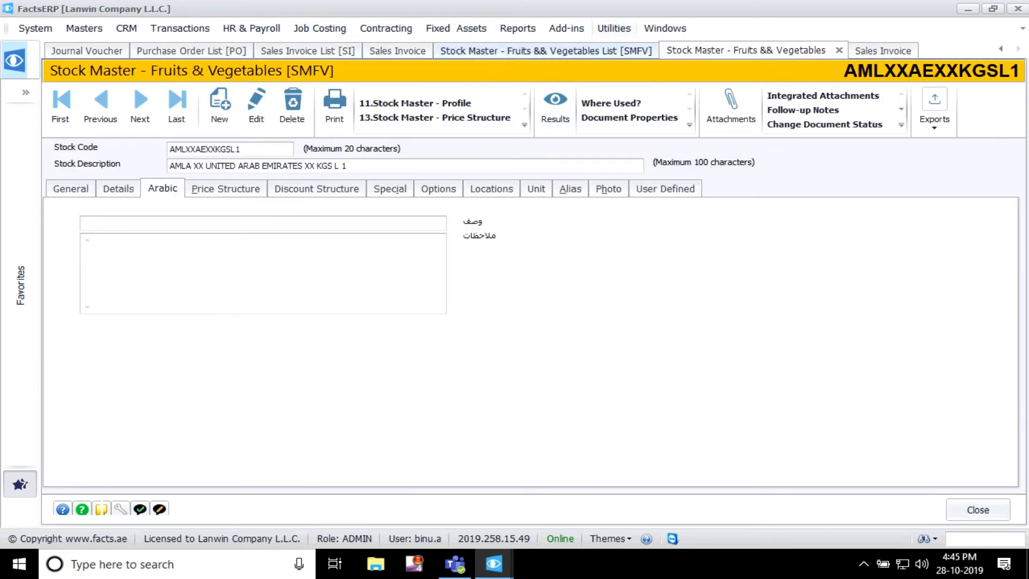
pyautogui.click(546, 51)
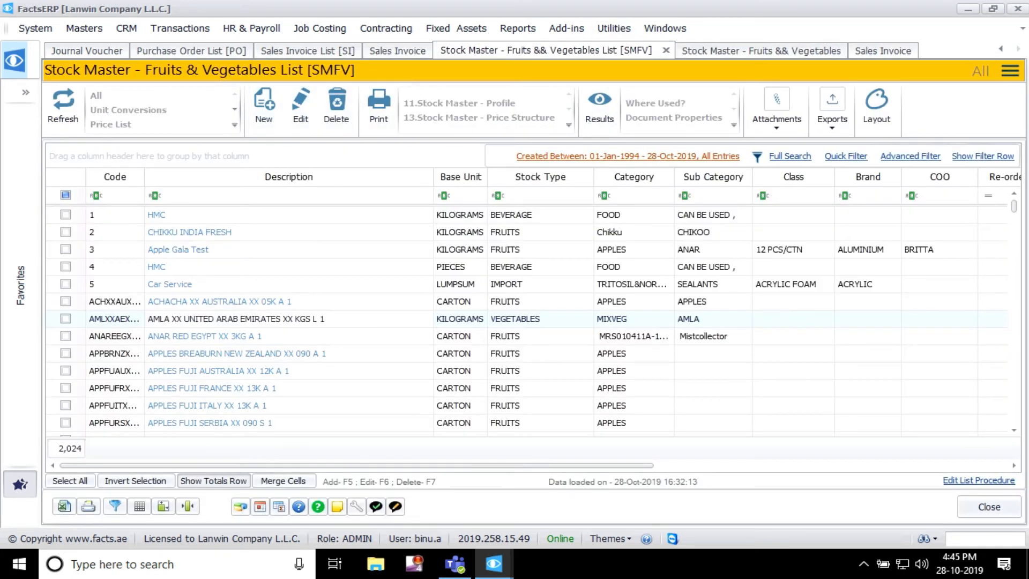
pyautogui.scroll(-1, 530, 319)
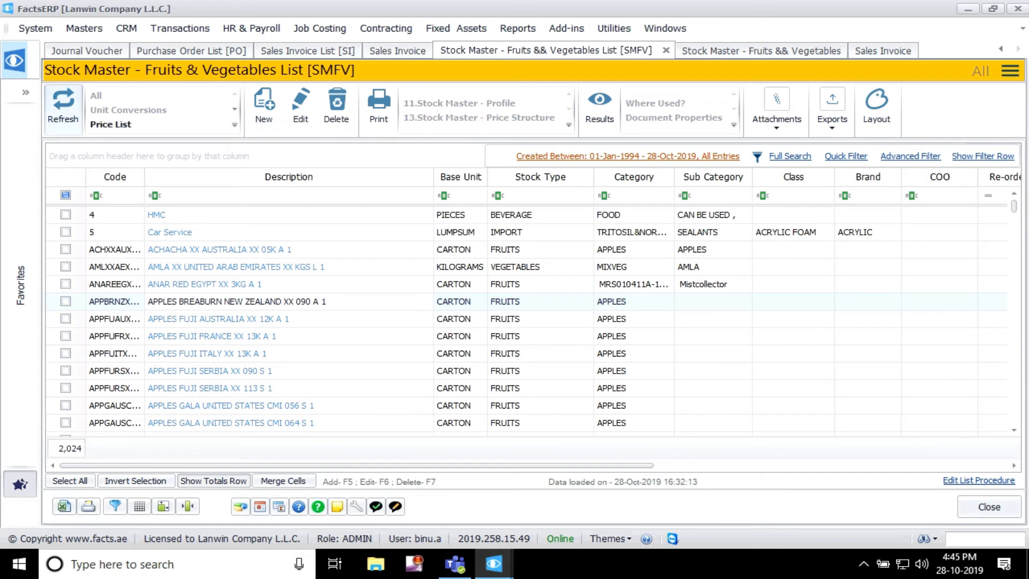
# Step: Return to the installation parameters, close them and reopen them at the Accounts settings
pyautogui.moveTo(494, 564)
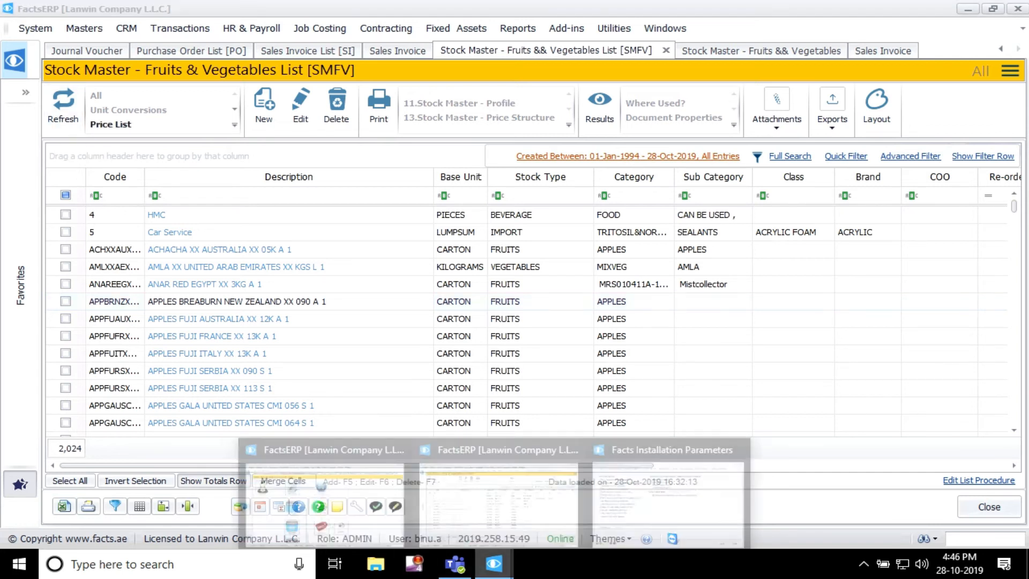
pyautogui.click(671, 502)
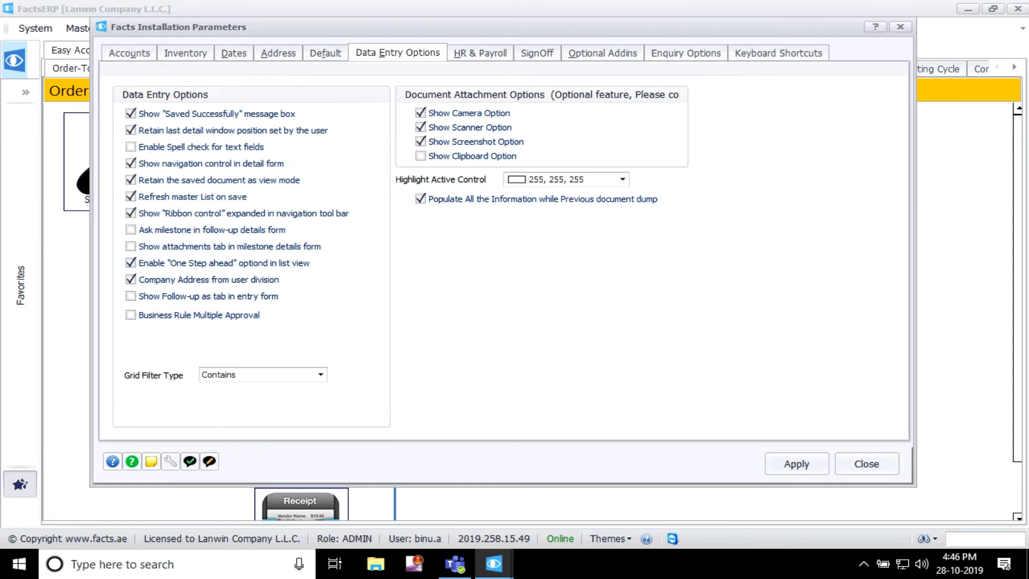
pyautogui.click(867, 464)
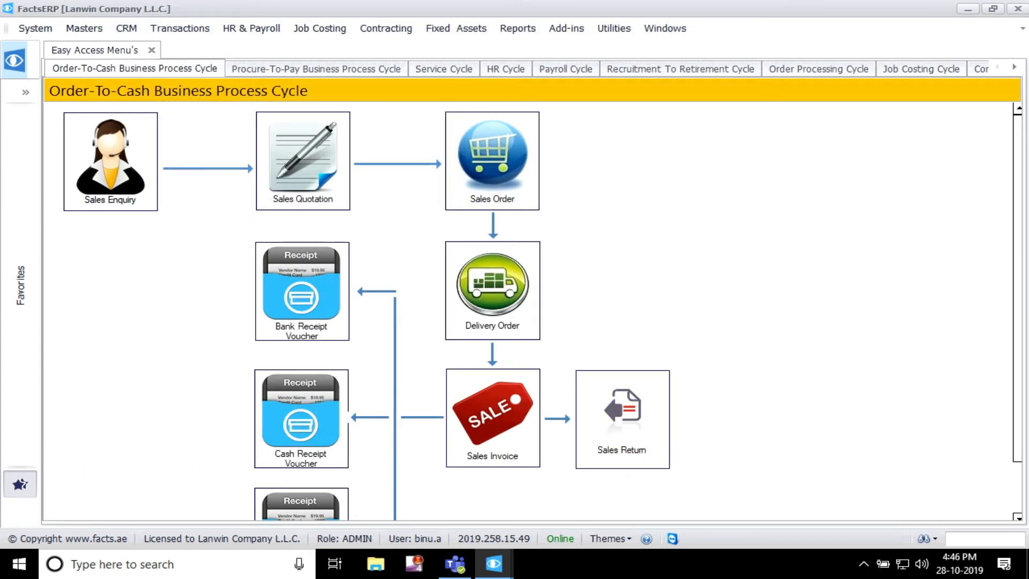
pyautogui.click(36, 28)
pyautogui.moveTo(96, 132)
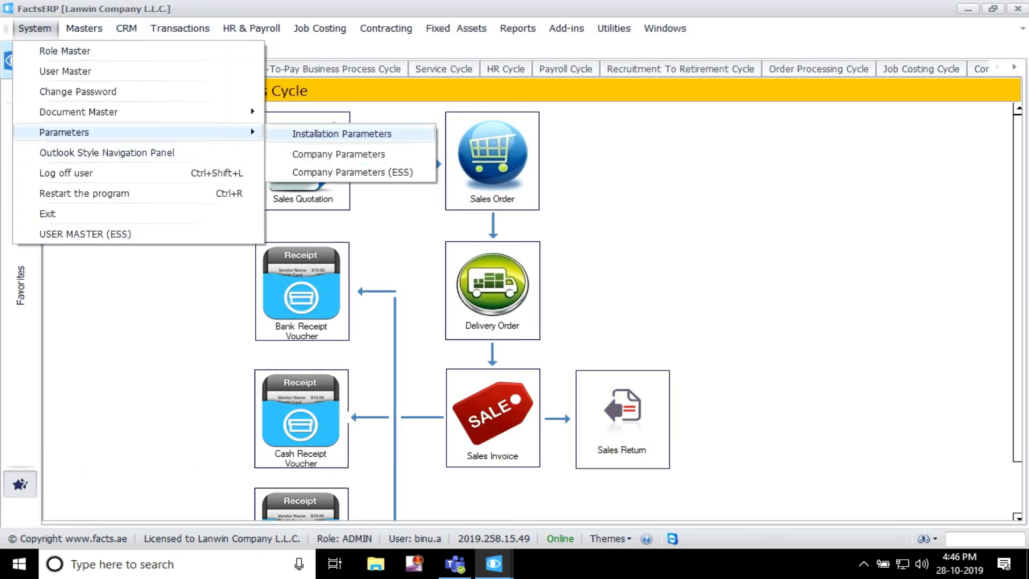
pyautogui.click(370, 154)
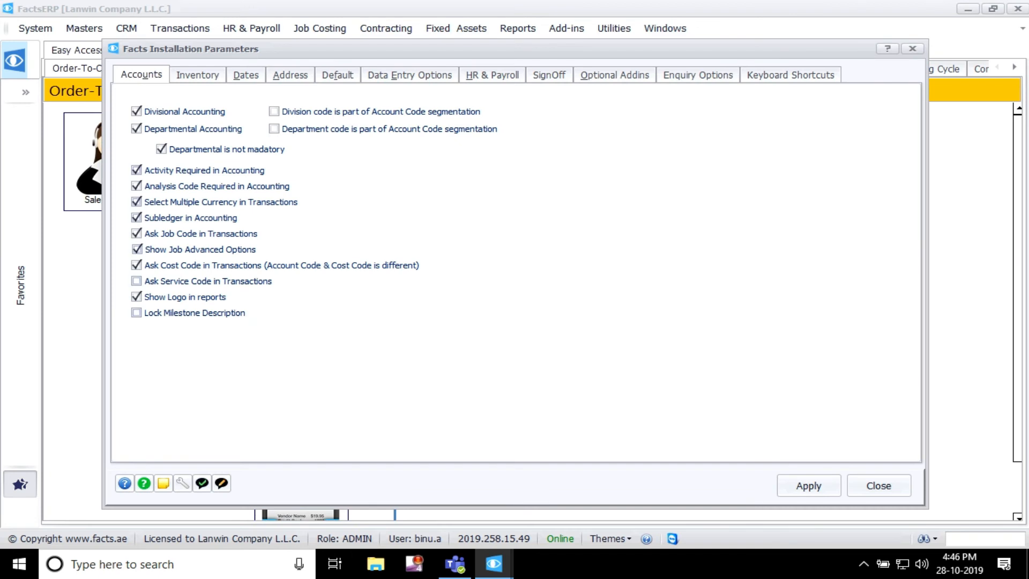
# Step: View the Data Entry Options parameters and check the row options of the APPLES BREABURN NEW ZEALAND item in the stock master list
pyautogui.click(409, 75)
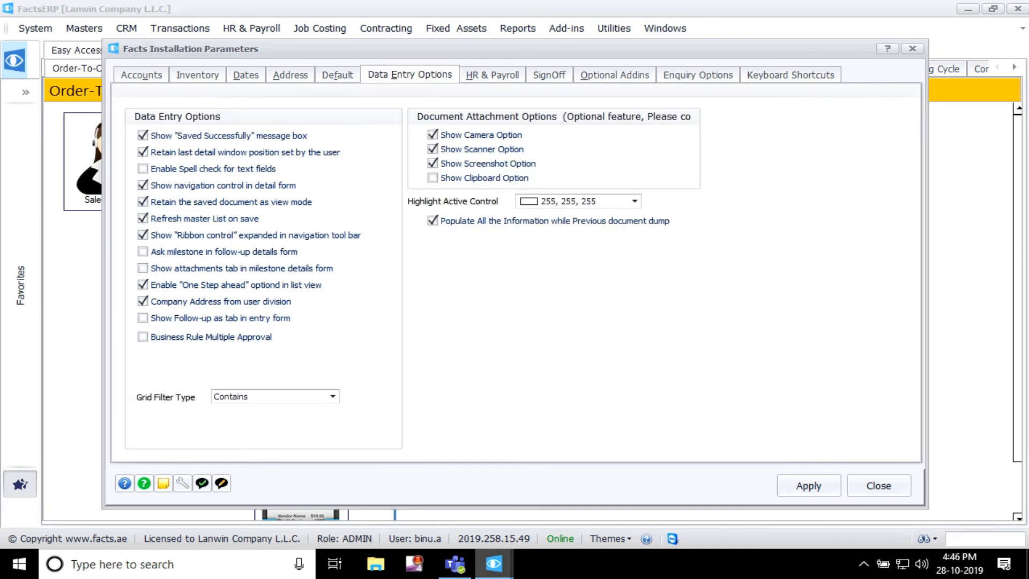
pyautogui.moveTo(494, 564)
pyautogui.click(501, 490)
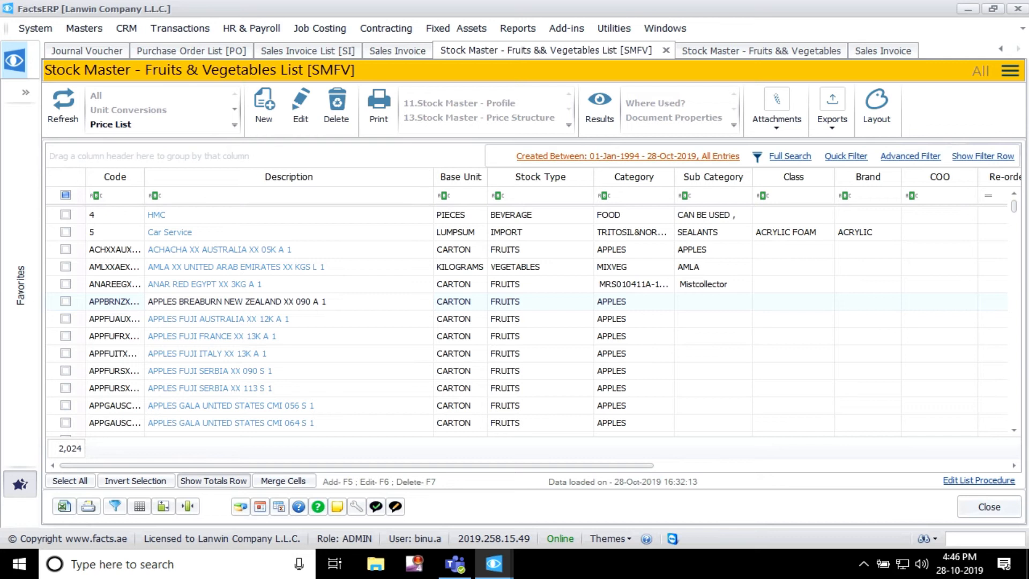
pyautogui.rightClick(397, 302)
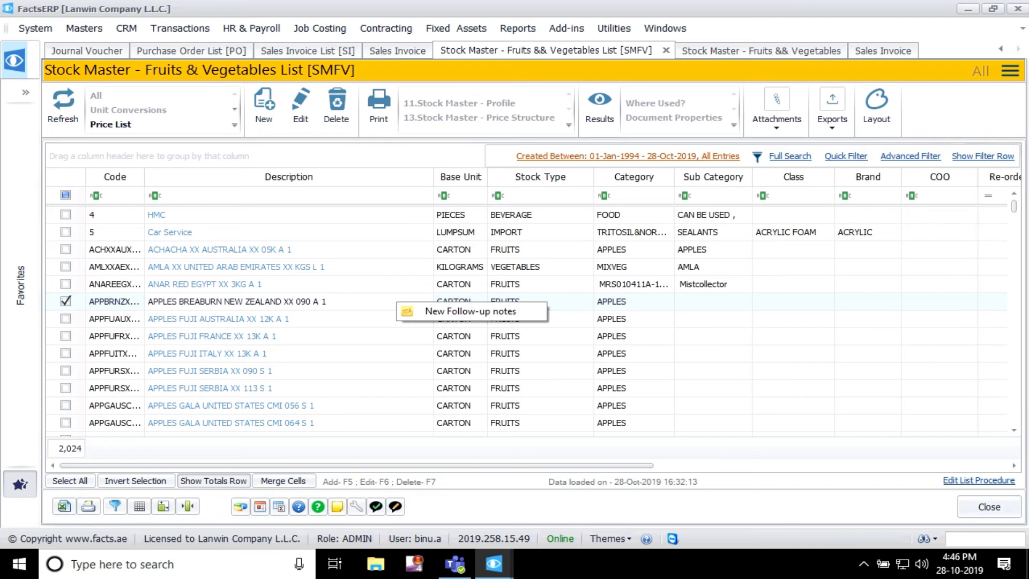
# Step: Open the sales invoice list and check the row options of the AED 66,750.00 AZARUDEEN TRADING CORPORATION LLC invoice
pyautogui.click(179, 28)
pyautogui.moveTo(191, 69)
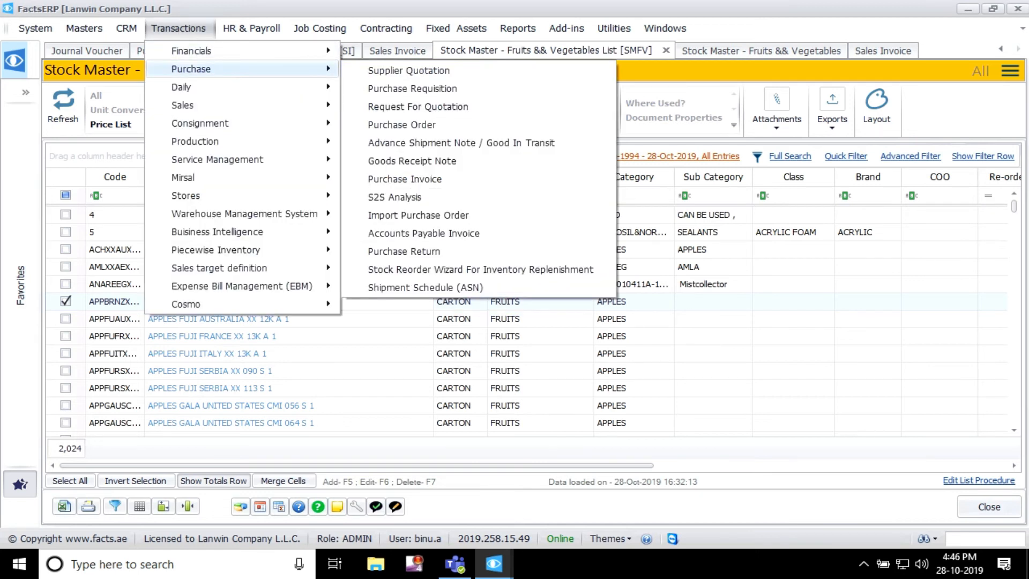
pyautogui.moveTo(182, 105)
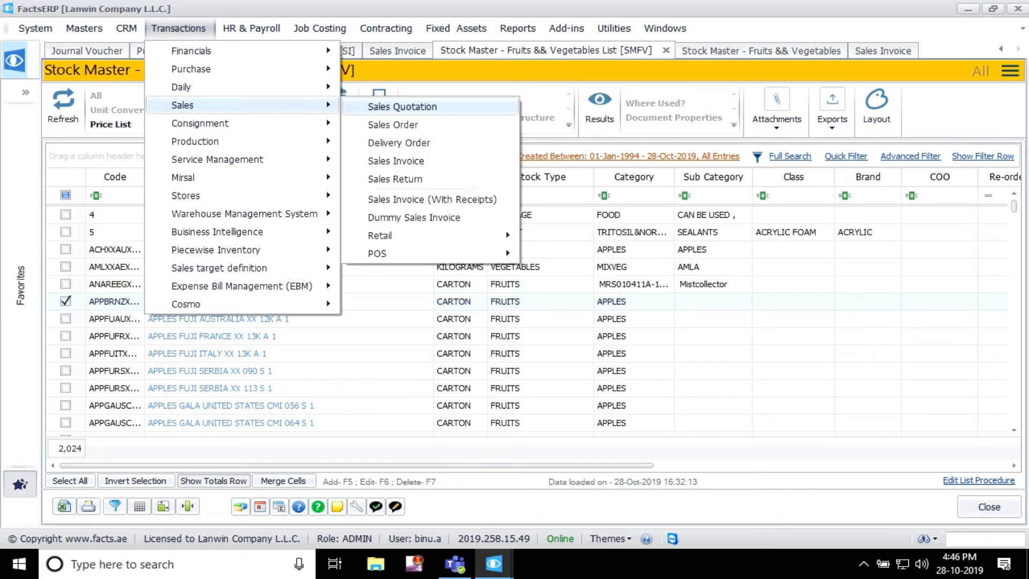
pyautogui.click(396, 161)
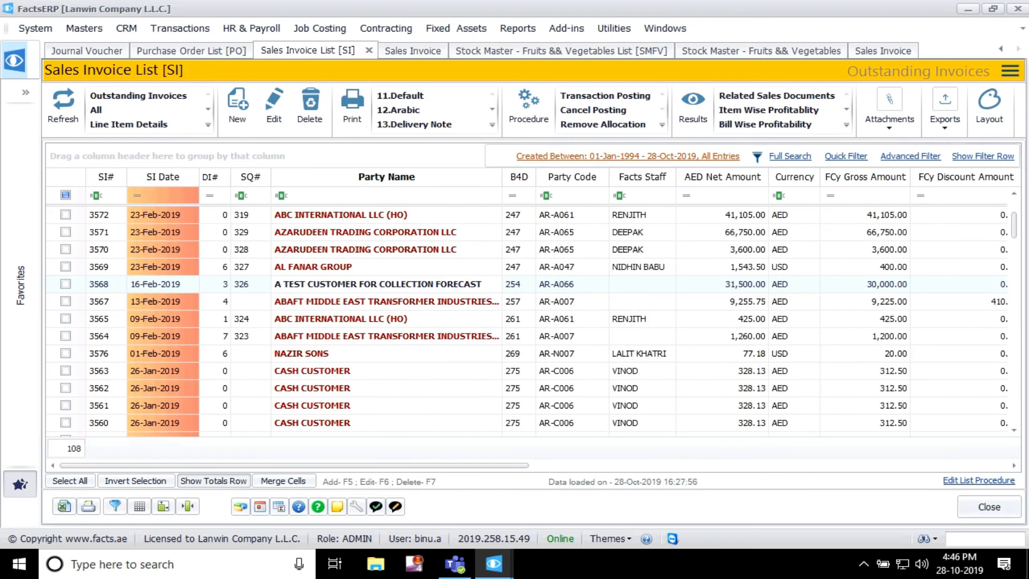
pyautogui.rightClick(449, 235)
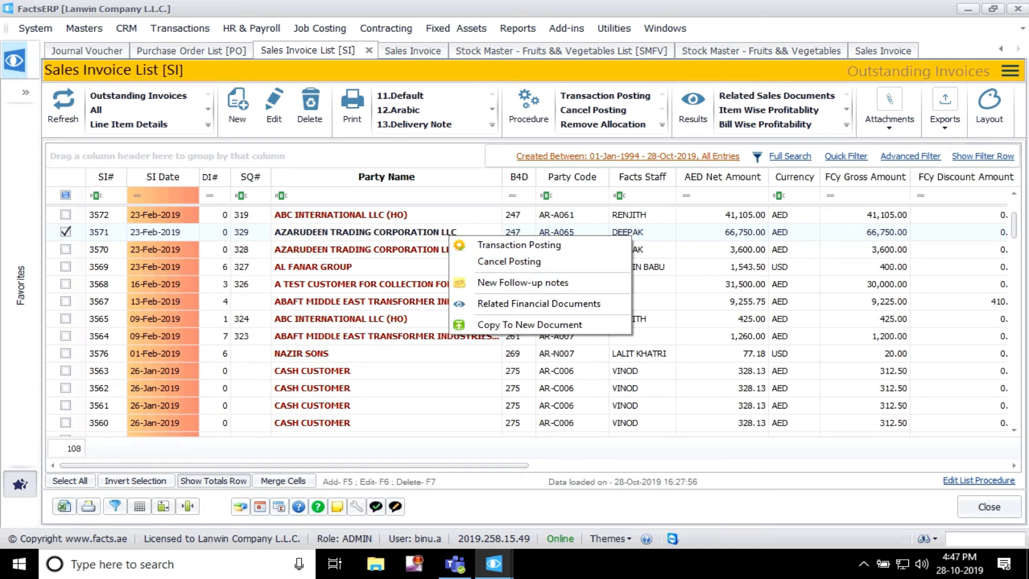
pyautogui.click(396, 267)
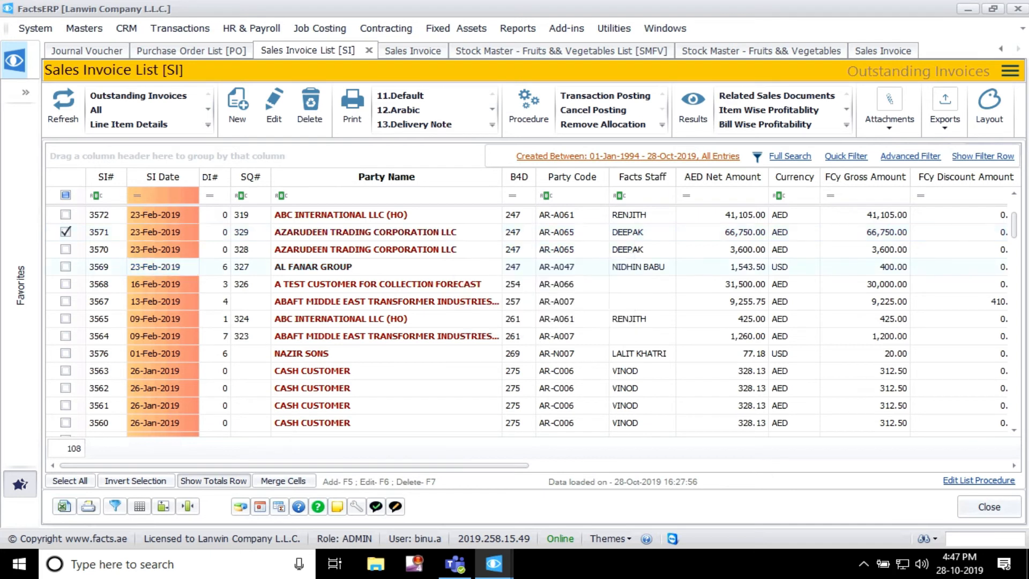
# Step: Recheck the Data Entry Options installation parameters and return to the sales invoice list
pyautogui.moveTo(493, 564)
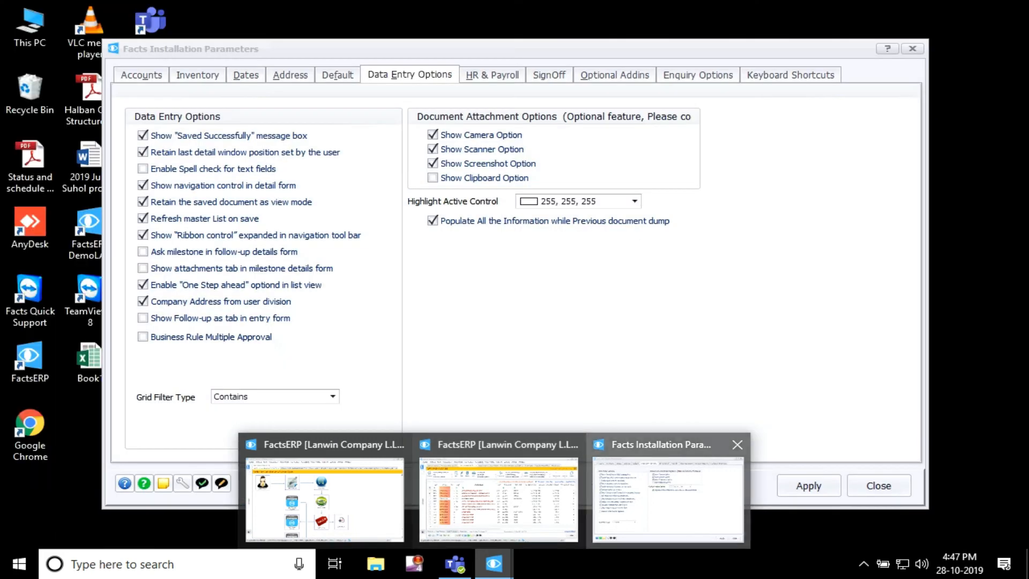
pyautogui.click(668, 499)
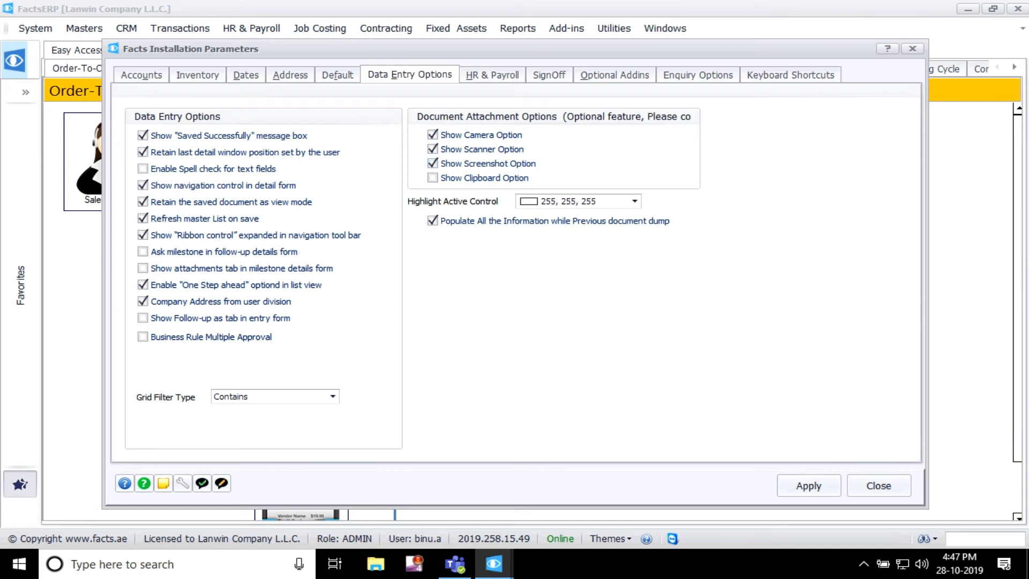
pyautogui.click(493, 564)
pyautogui.click(498, 498)
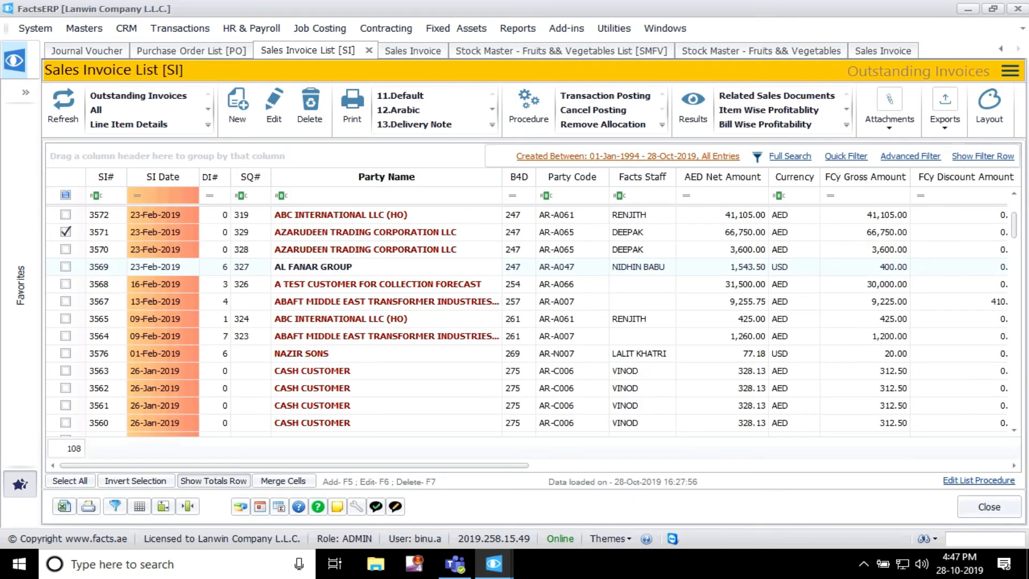
# Step: Open the 23-Feb-2019 sales invoice of ABC INTERNATIONAL LLC (HO) and look through its results options
pyautogui.click(386, 249)
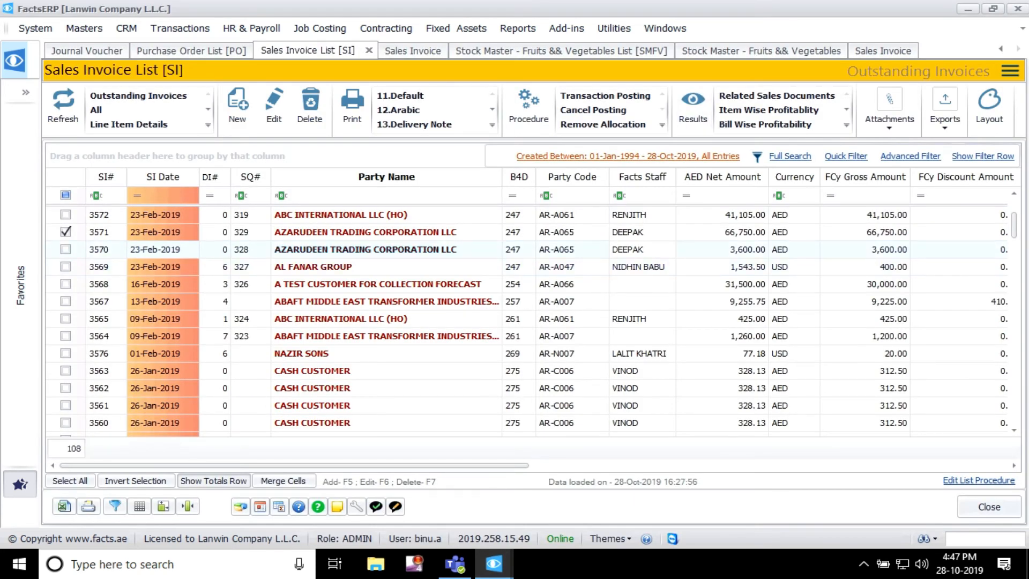
pyautogui.press('F5')
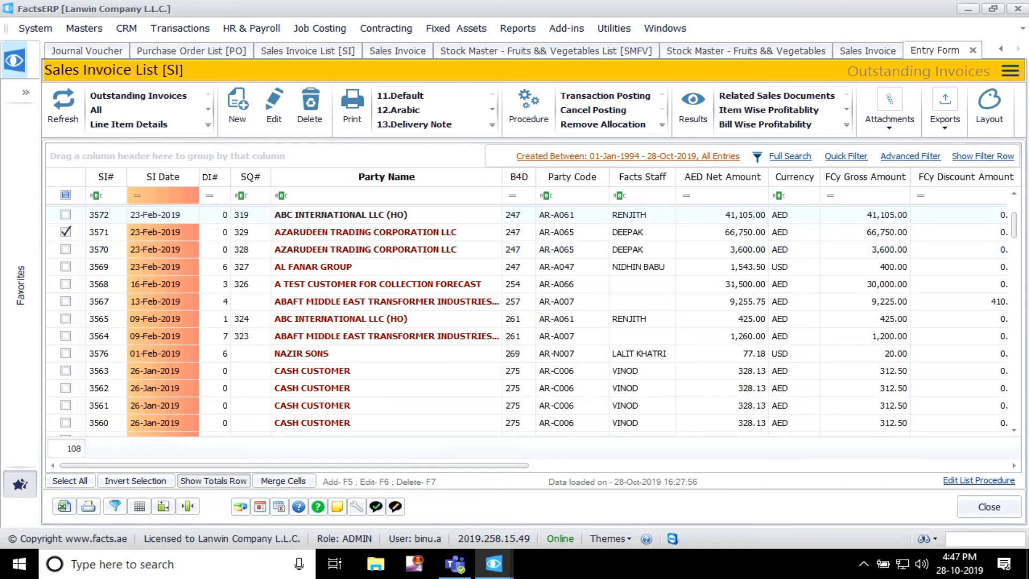
pyautogui.click(844, 125)
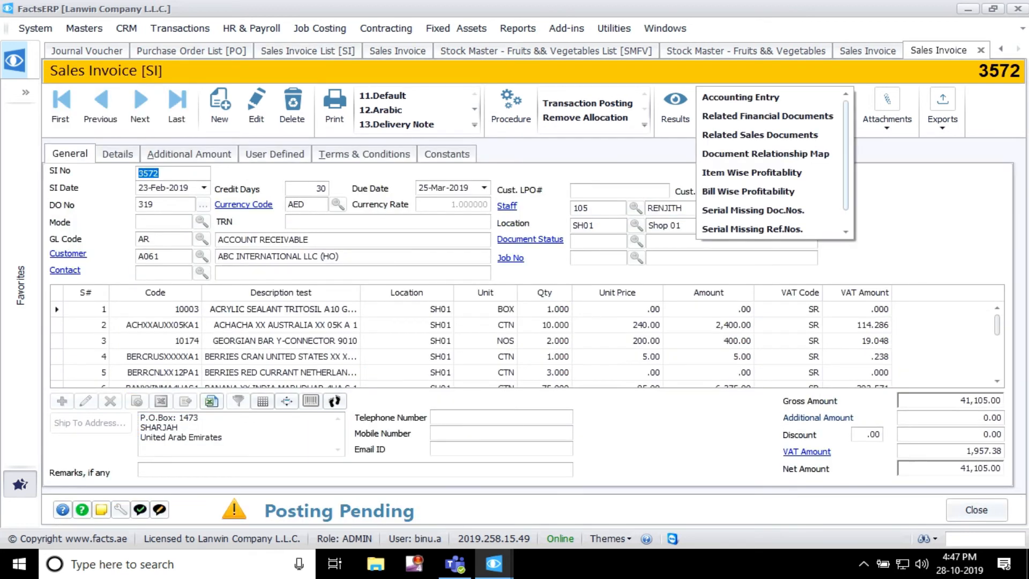
pyautogui.click(761, 135)
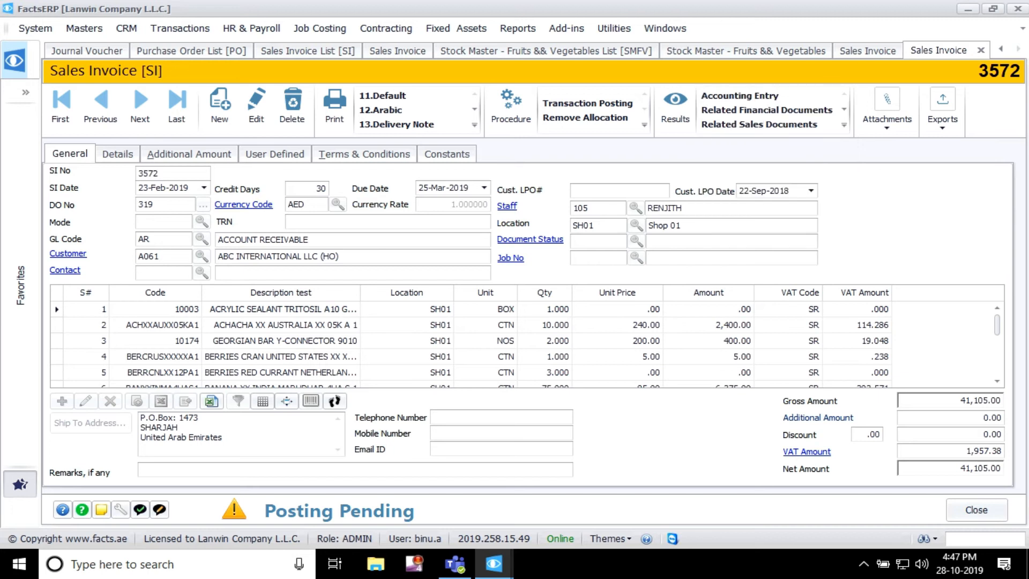
# Step: Open the new file attachment form for the sales invoice and compare its file sources with the Document Attachment Options parameters
pyautogui.click(887, 119)
pyautogui.click(1021, 179)
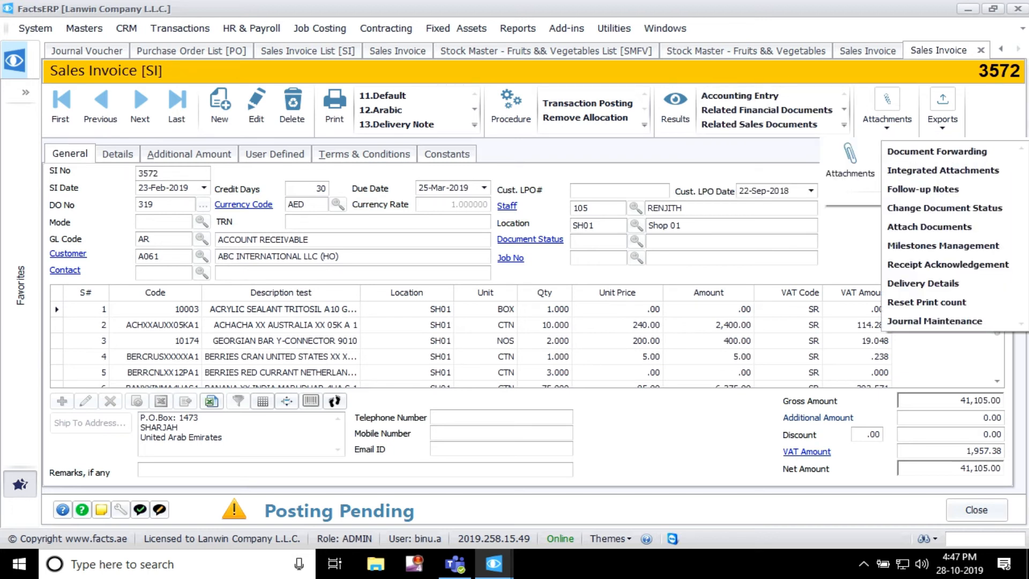
pyautogui.click(930, 227)
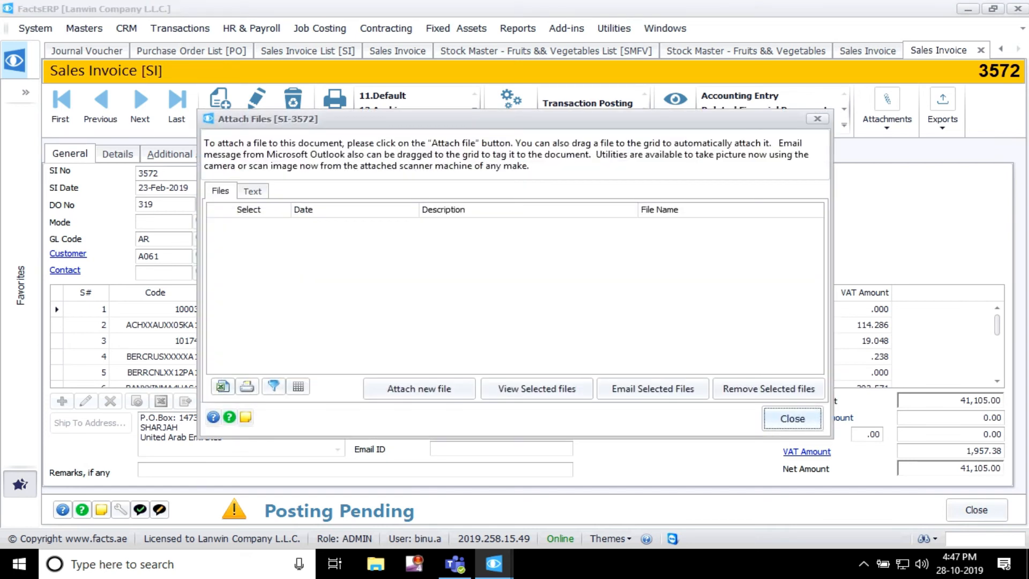
pyautogui.click(420, 389)
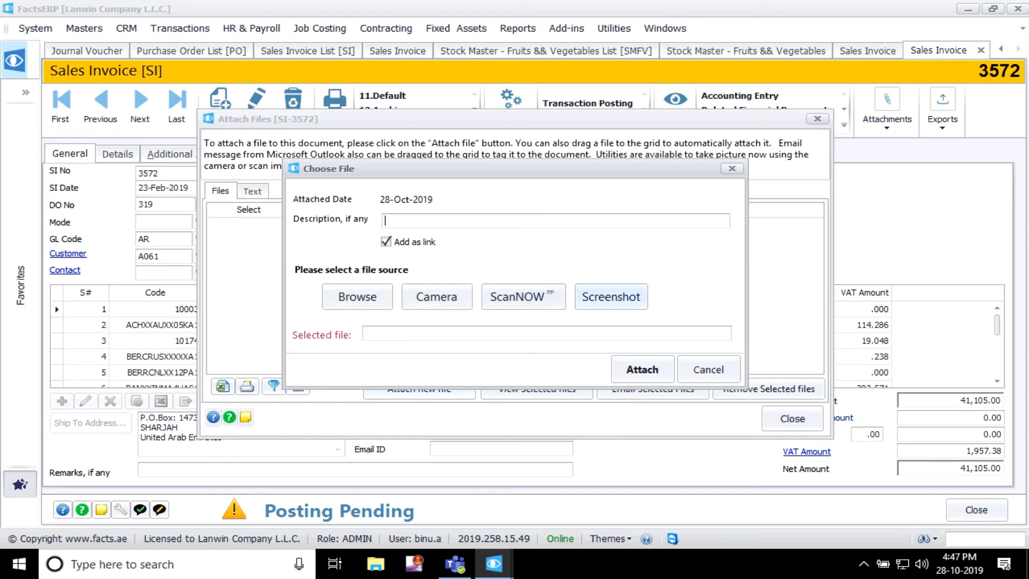
pyautogui.moveTo(493, 563)
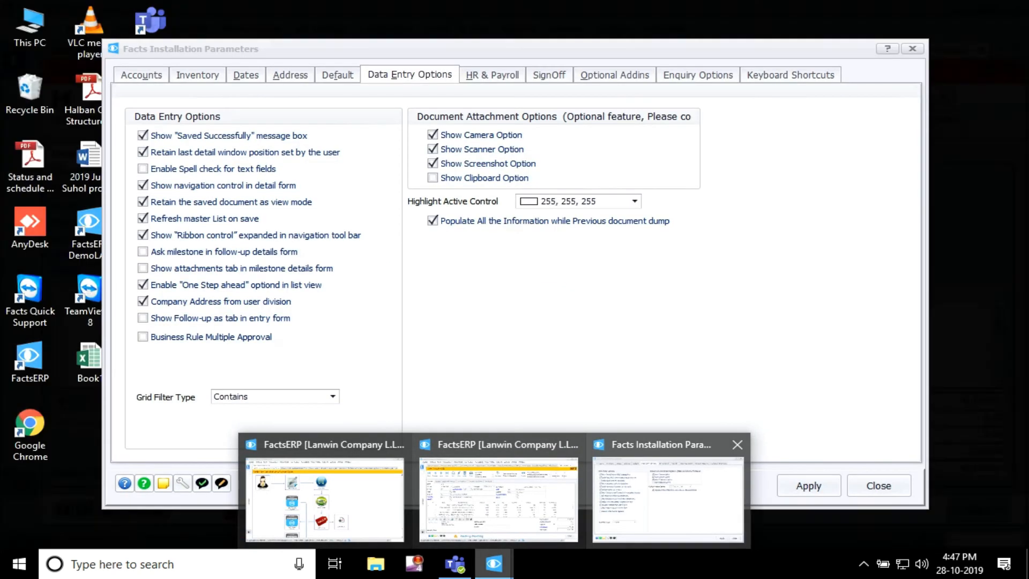
pyautogui.click(668, 498)
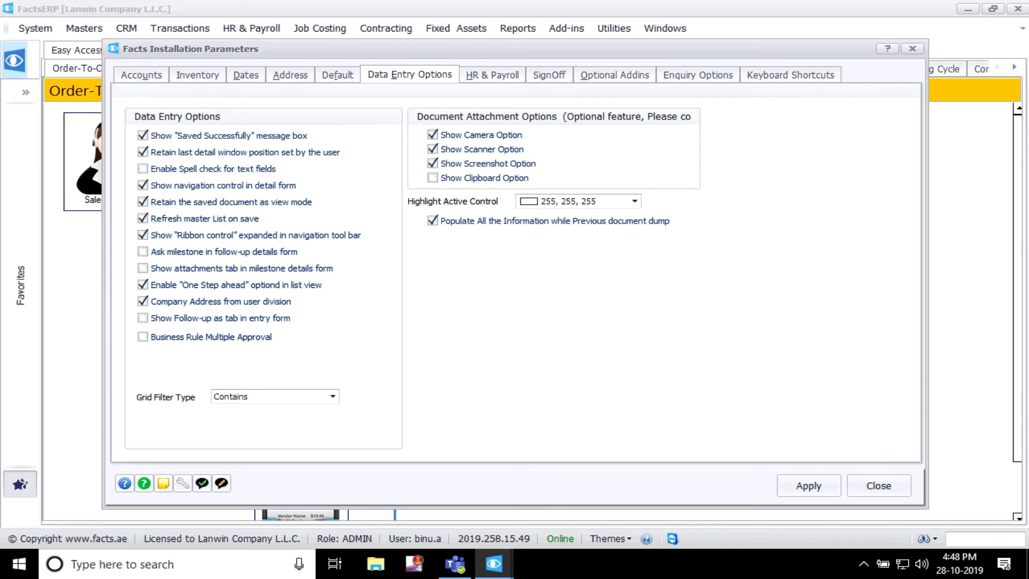
# Step: Review the HR & Payroll parameters, including days per month, hours per day and normal overtime days per month
pyautogui.click(492, 75)
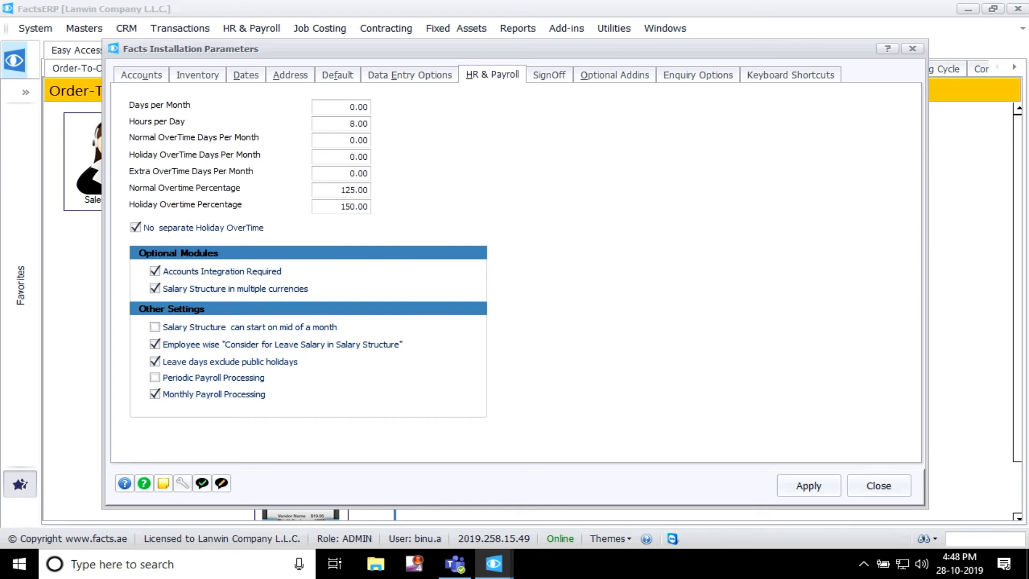
pyautogui.click(358, 107)
pyautogui.click(358, 124)
pyautogui.click(358, 140)
# Step: View the SignOff parameters and preview the COOLANT VALVE purchase order in the 11.Default print format down to its signature block
pyautogui.click(549, 76)
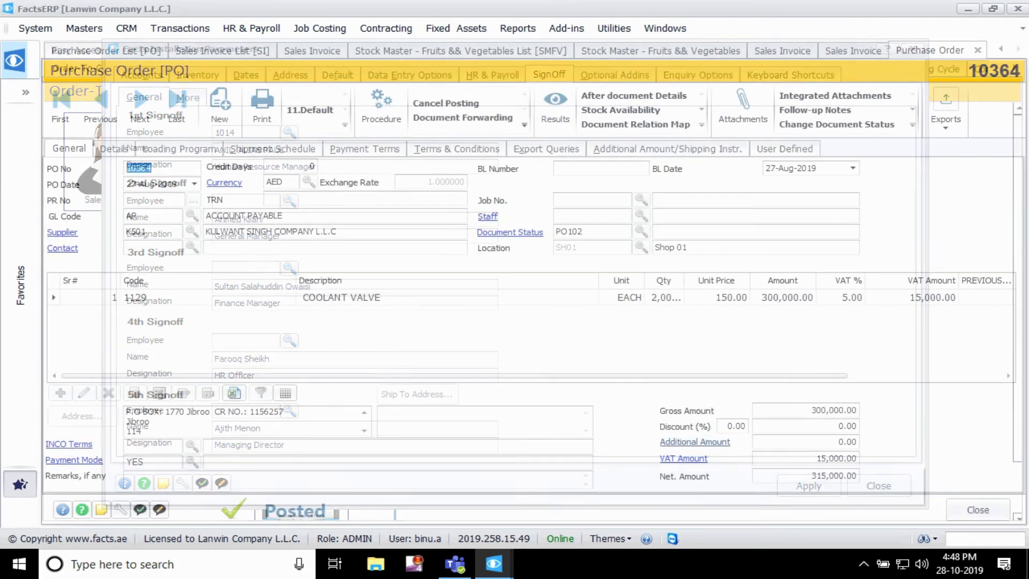
pyautogui.click(546, 149)
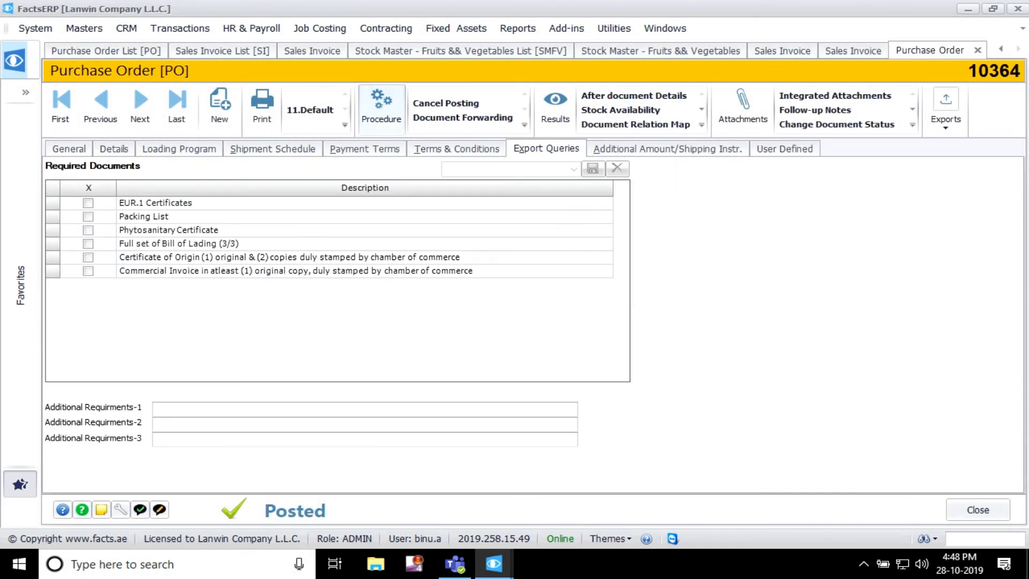
pyautogui.click(69, 149)
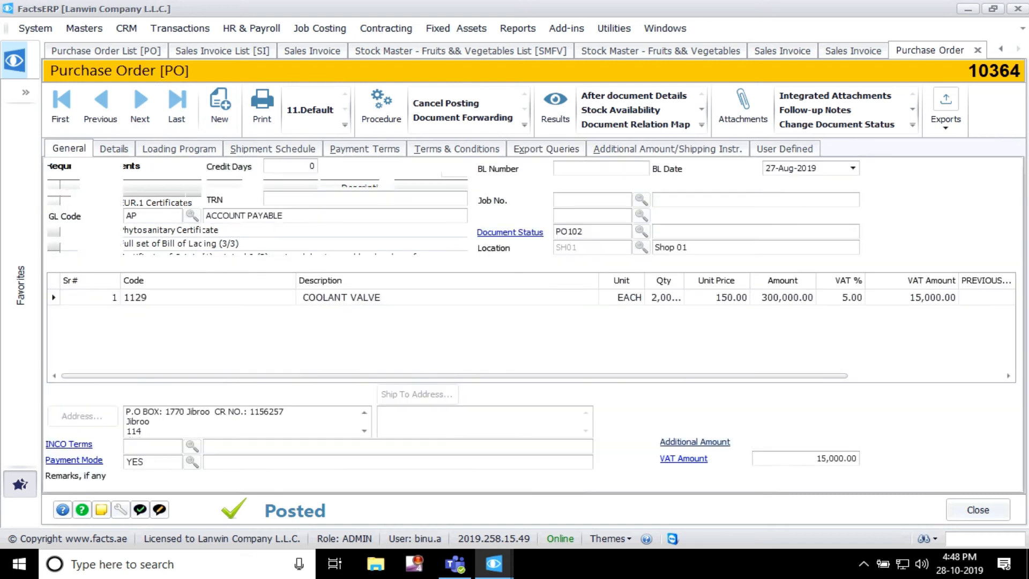
pyautogui.click(310, 110)
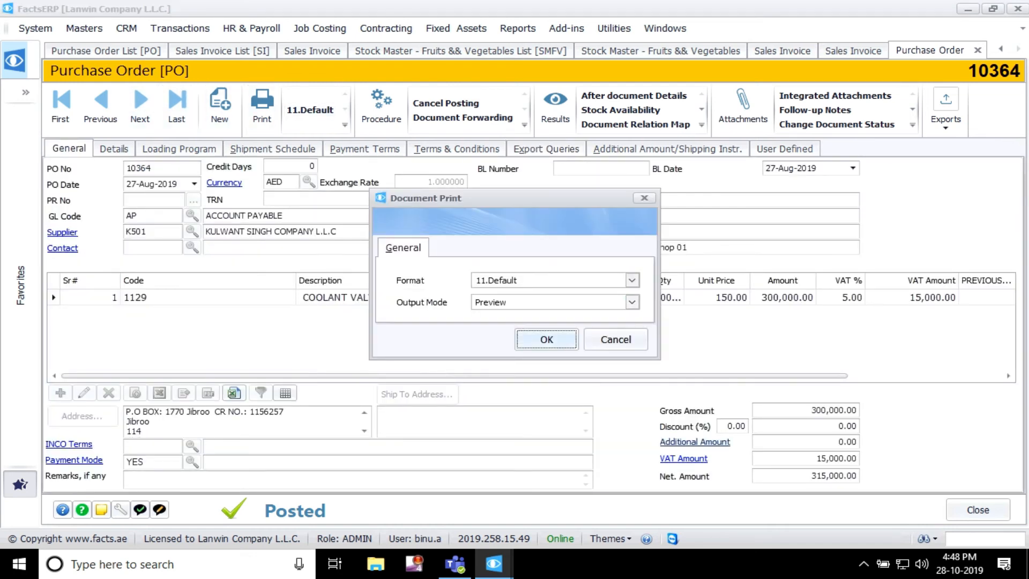
pyautogui.press('Return')
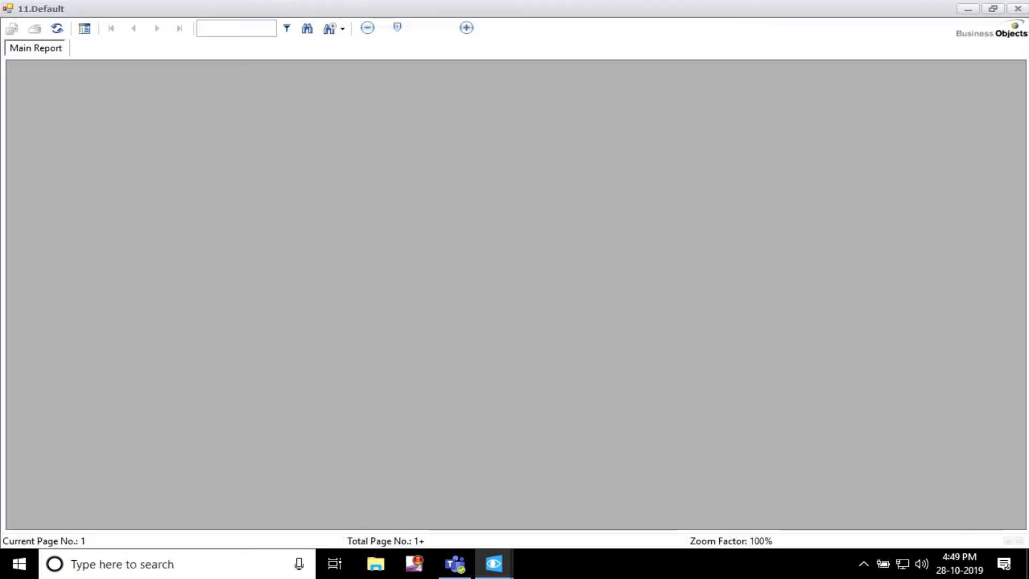
pyautogui.scroll(-10, 509, 295)
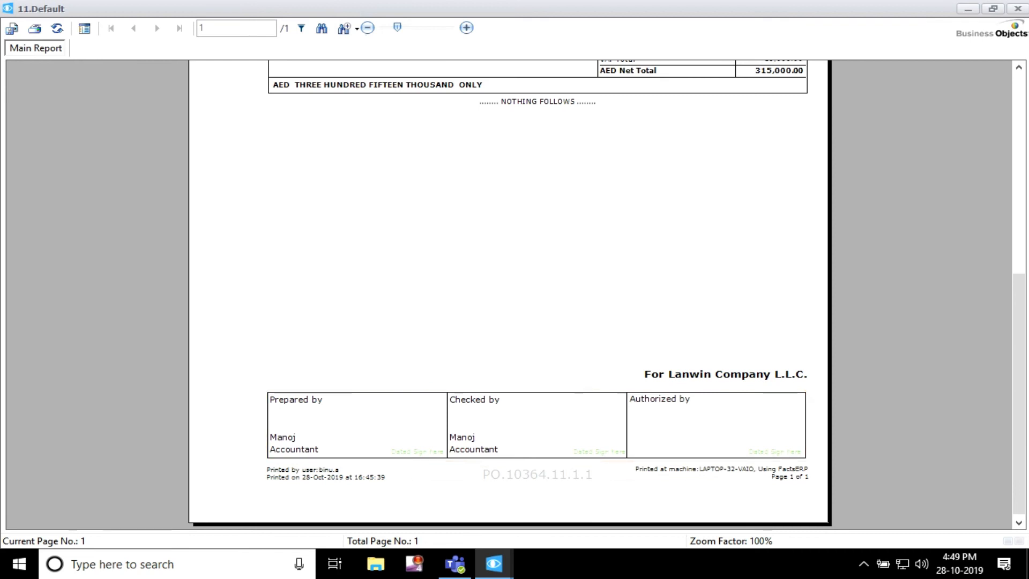
# Step: Return to the SignOff parameters and examine the employee name set for the 1st Signoff
pyautogui.click(494, 563)
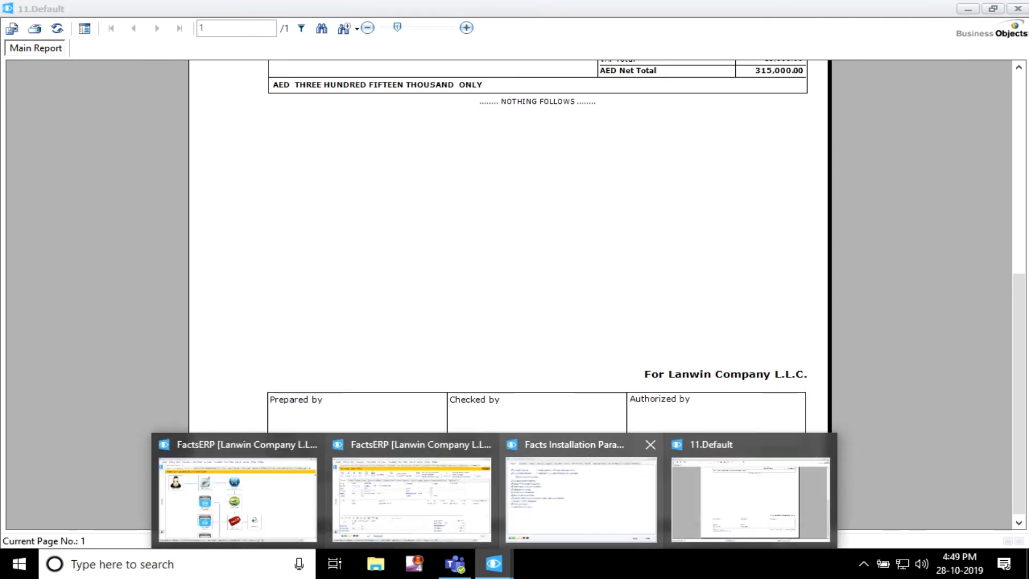
pyautogui.click(582, 498)
pyautogui.click(549, 75)
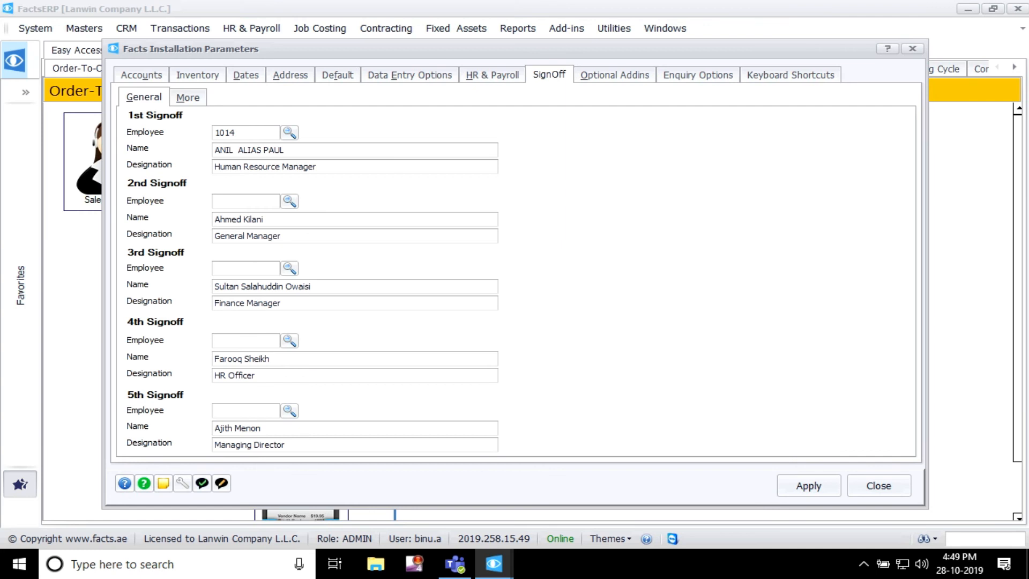
pyautogui.moveTo(293, 151); pyautogui.dragTo(213, 151)
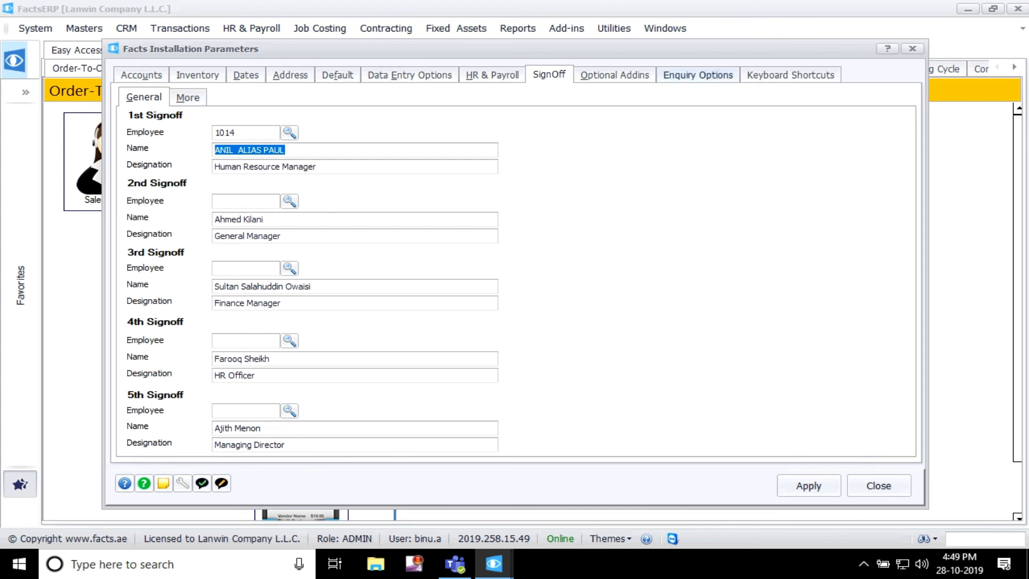
pyautogui.moveTo(692, 49); pyautogui.dragTo(690, 37)
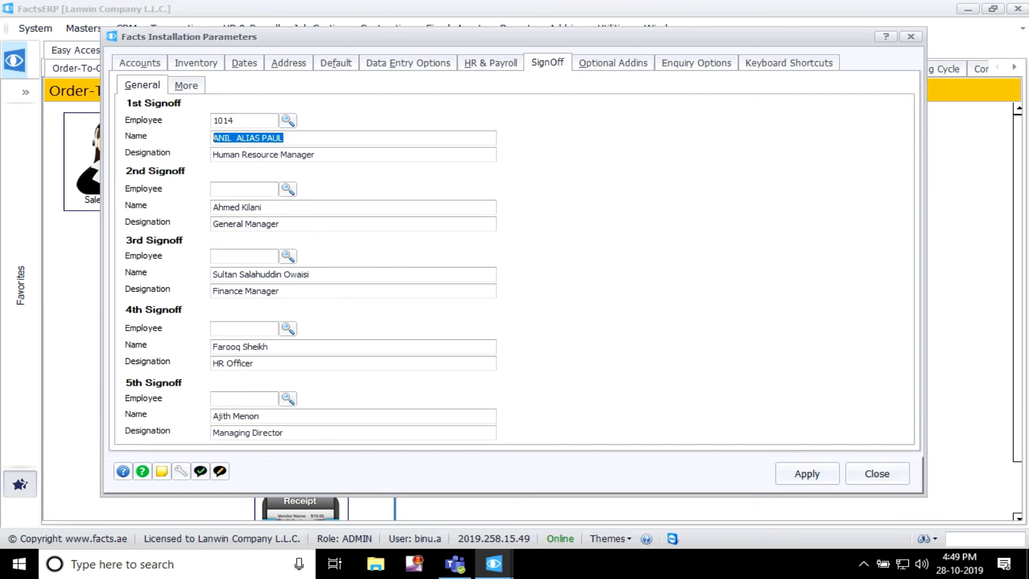
# Step: Review the Optional Addins parameters and the business process cycle charts, and close the installation parameters
pyautogui.click(613, 63)
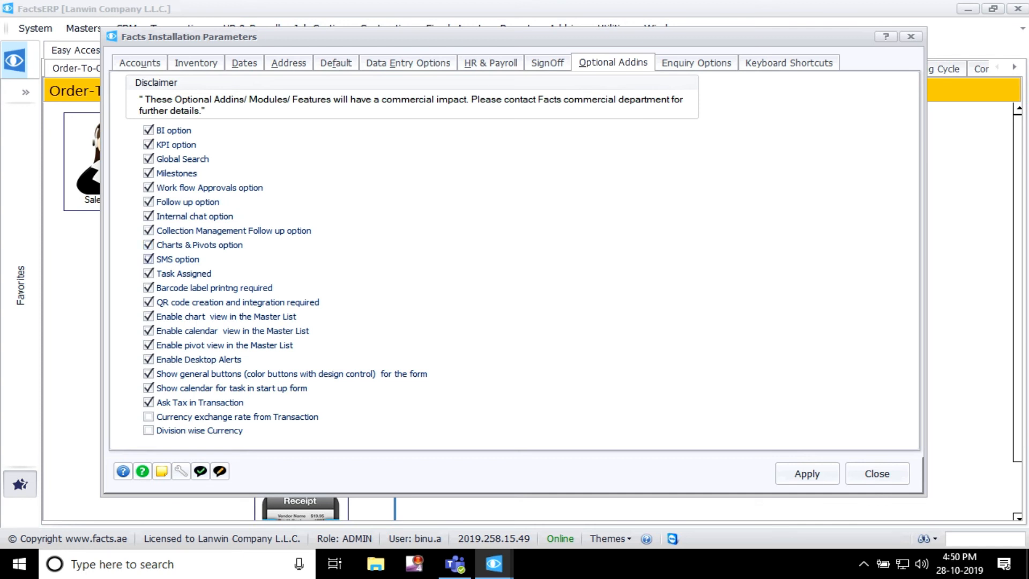
pyautogui.click(877, 474)
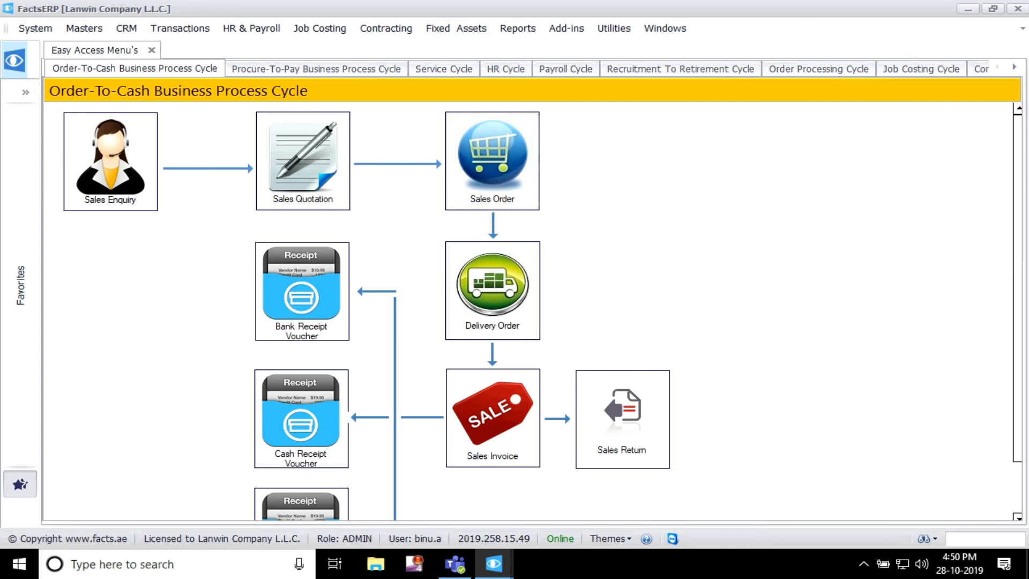
pyautogui.scroll(-2, 531, 311)
pyautogui.scroll(2, 531, 311)
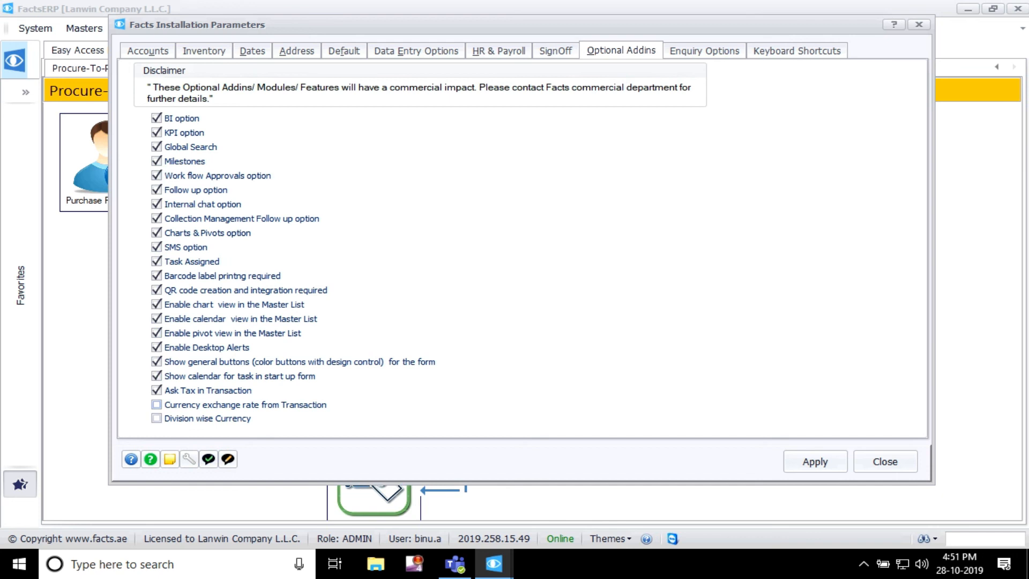
pyautogui.click(885, 461)
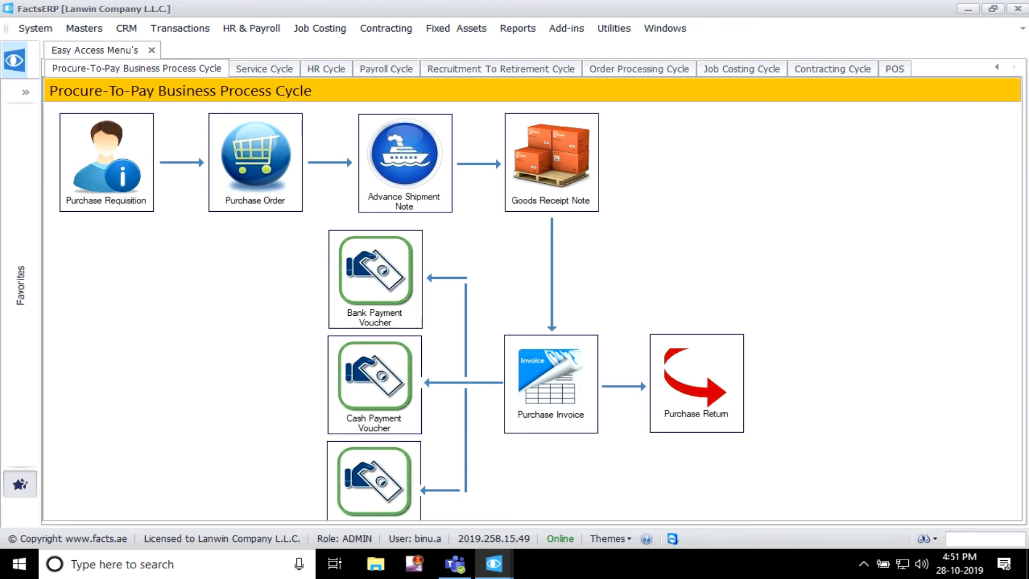
# Step: Open the installation parameters, review the Optional Addins and the stock, account, job and user master Enquiry Options, and close them
pyautogui.click(35, 28)
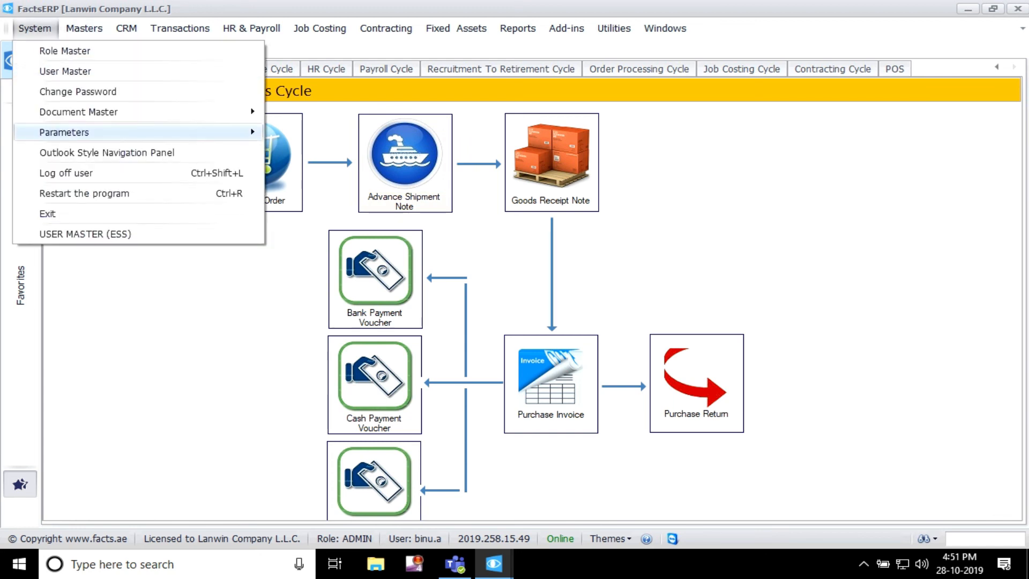
pyautogui.moveTo(65, 133)
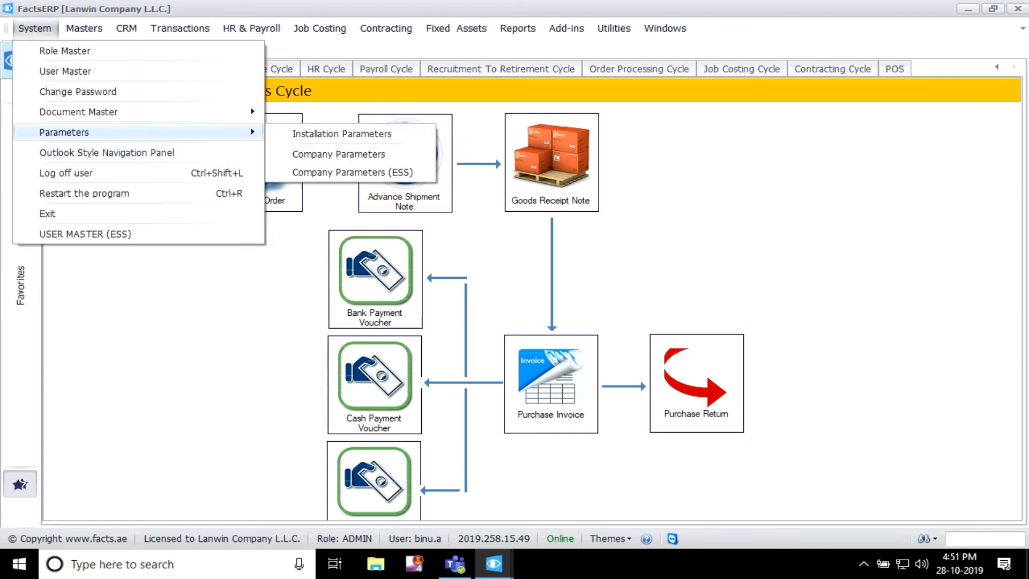
pyautogui.click(342, 133)
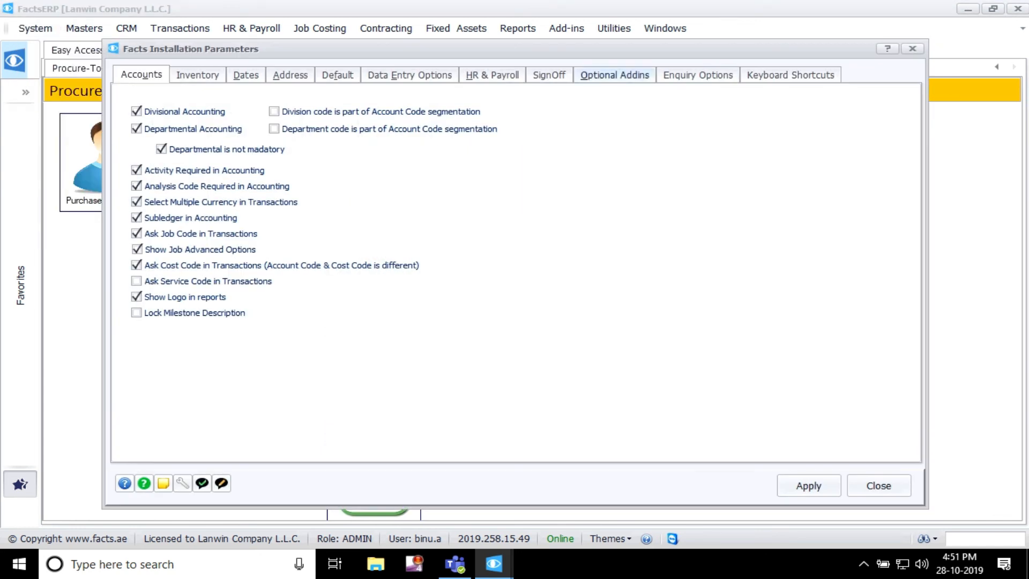
pyautogui.click(615, 75)
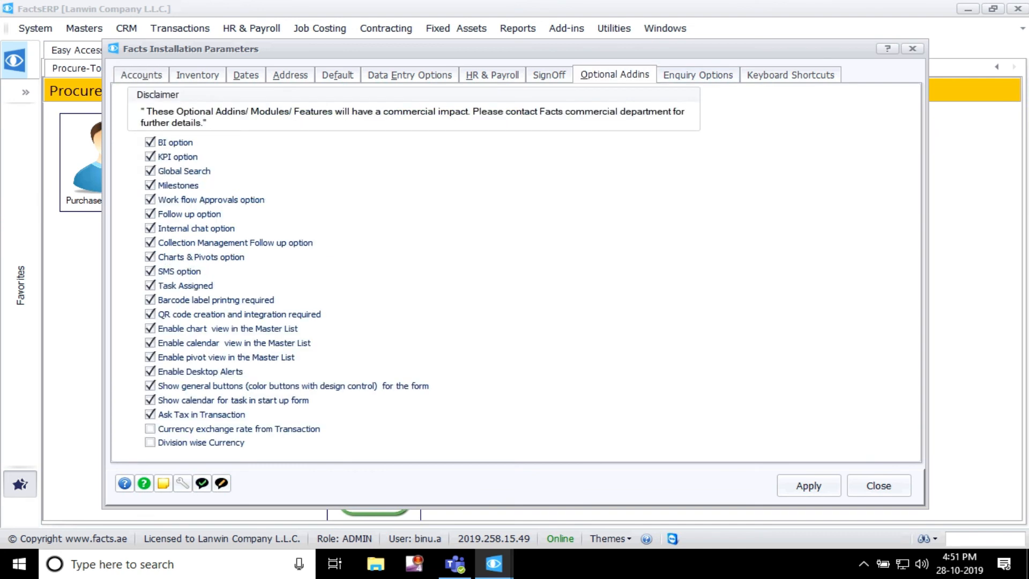
pyautogui.click(698, 75)
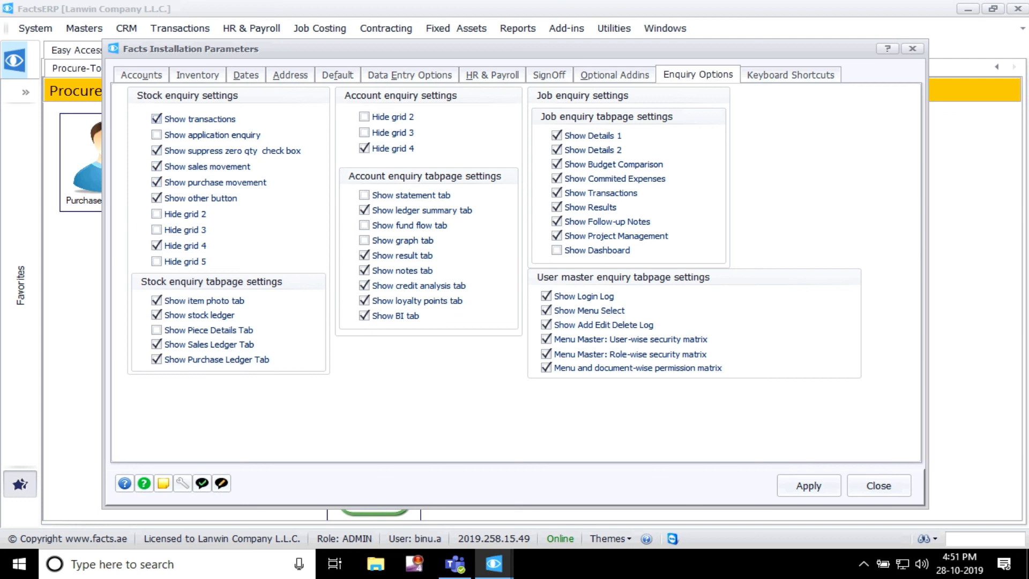
pyautogui.moveTo(294, 49); pyautogui.dragTo(307, 35)
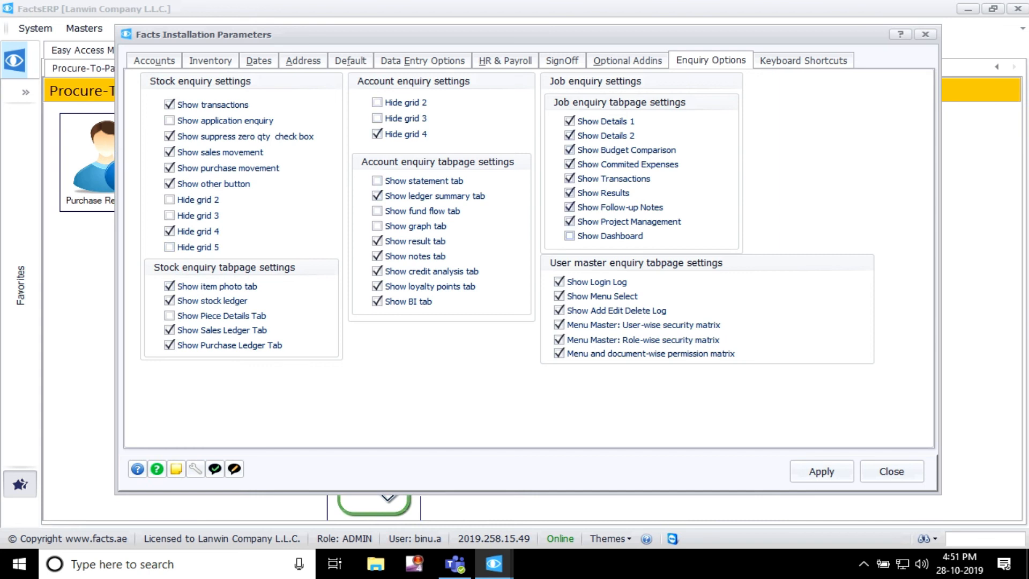
pyautogui.click(892, 471)
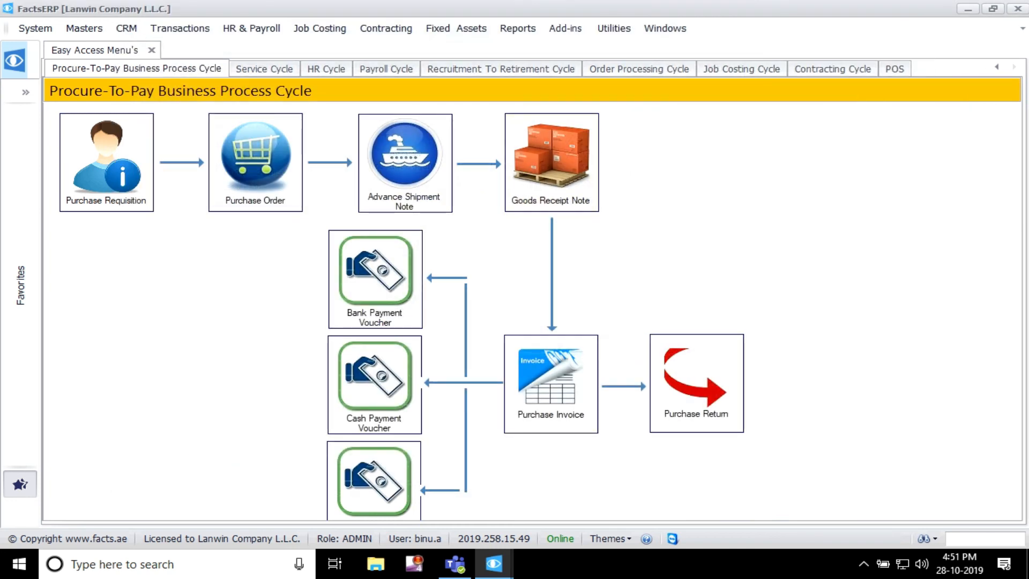
# Step: Open the Stock Master Enquiry from the online enquiries to view its pages and grids, and close it
pyautogui.click(613, 28)
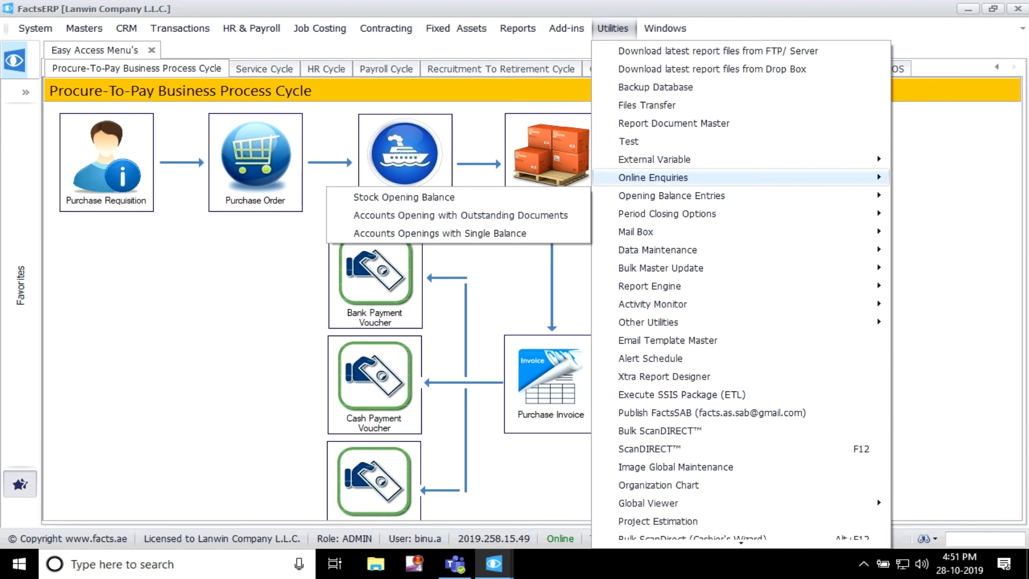
pyautogui.moveTo(653, 178)
pyautogui.click(418, 179)
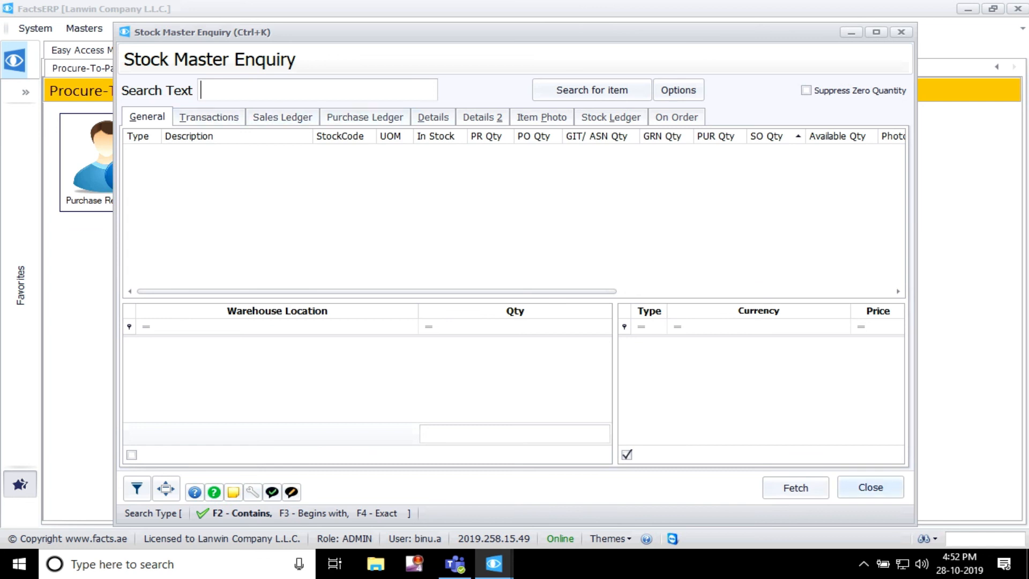
pyautogui.click(871, 487)
# Step: Look through the online enquiries and period closing options, view the Account Master Enquiry pages, and close the enquiry
pyautogui.click(665, 28)
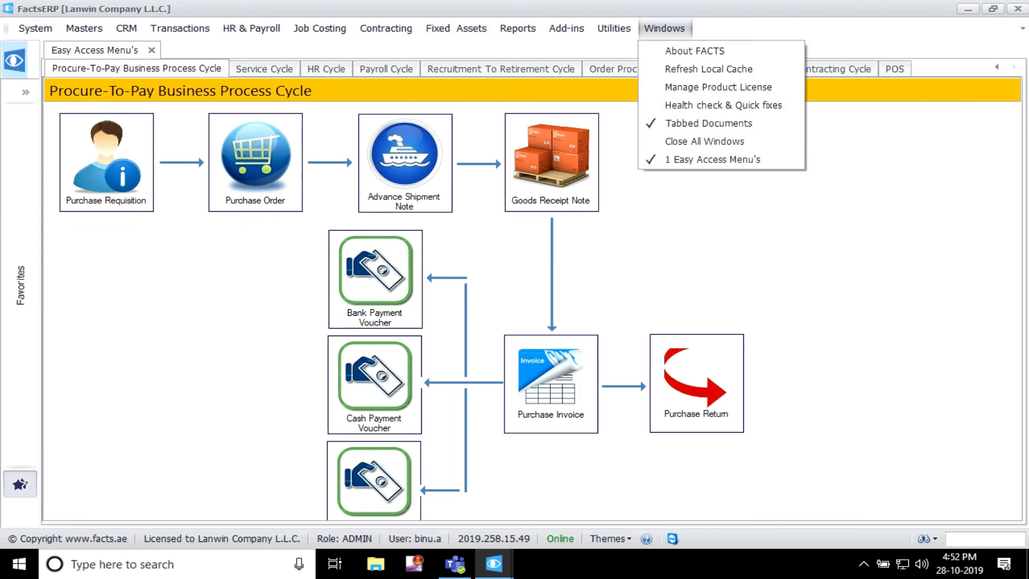
pyautogui.moveTo(613, 29)
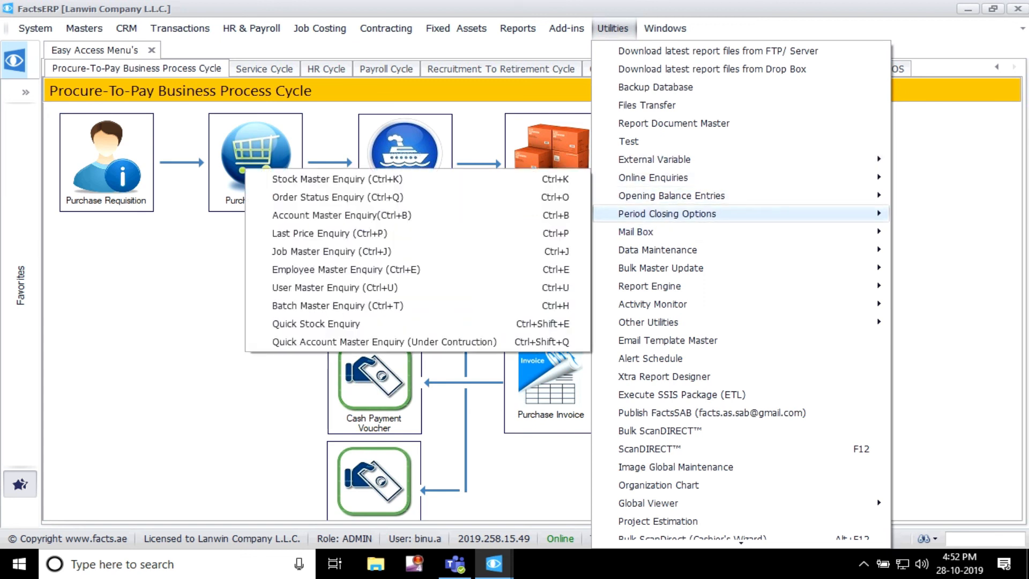
pyautogui.moveTo(667, 213)
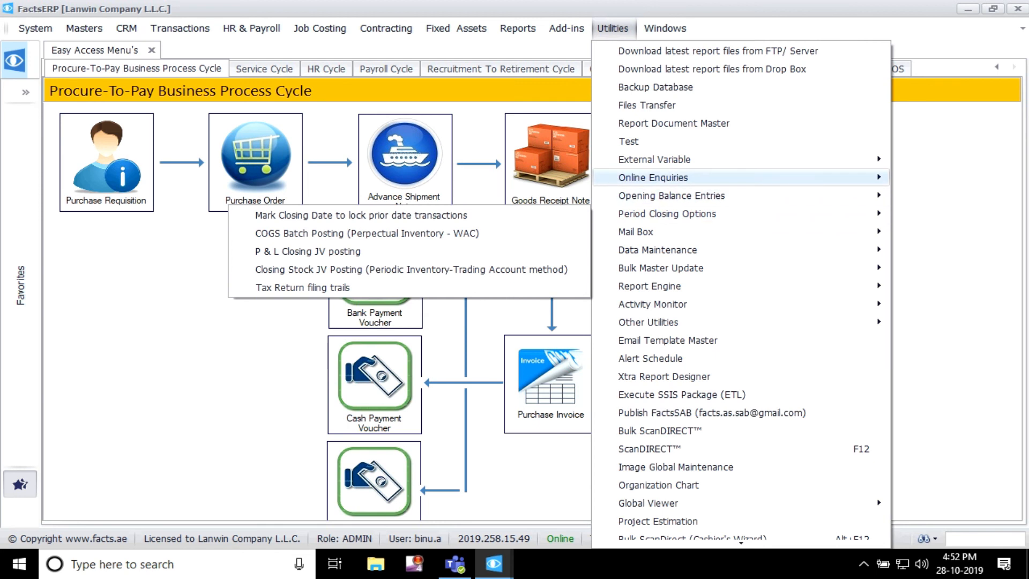
pyautogui.moveTo(654, 178)
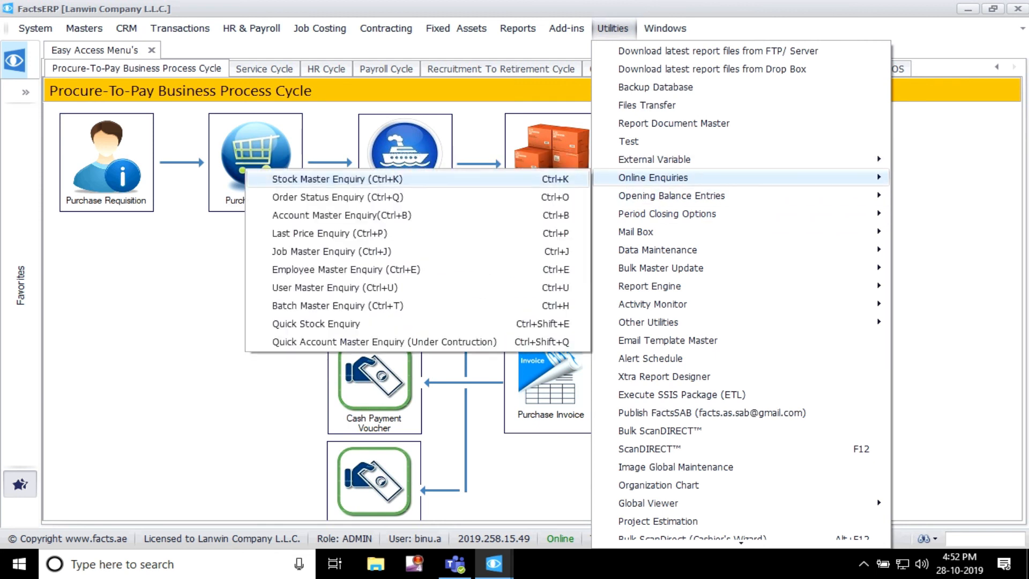
pyautogui.click(342, 215)
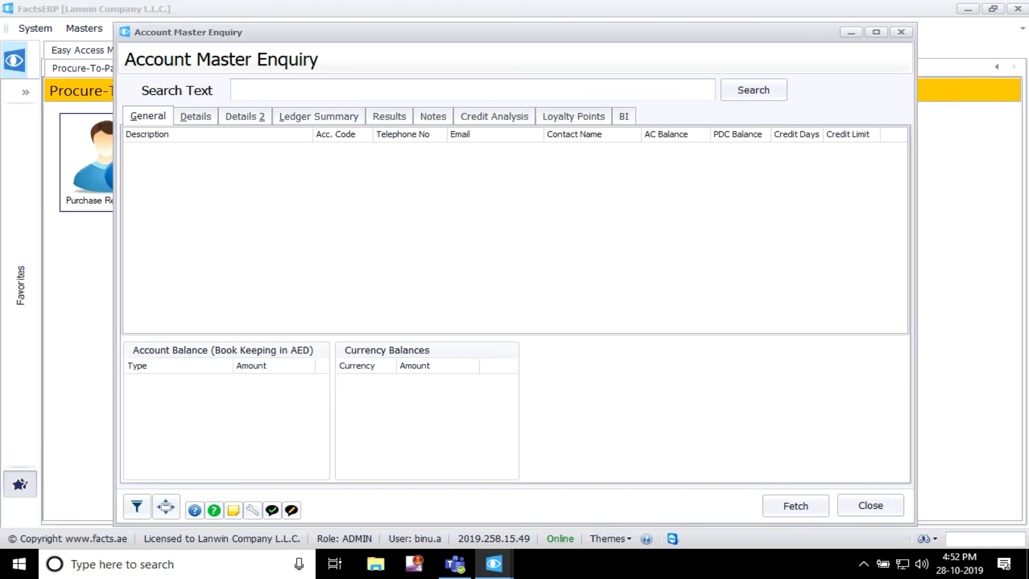
pyautogui.click(871, 506)
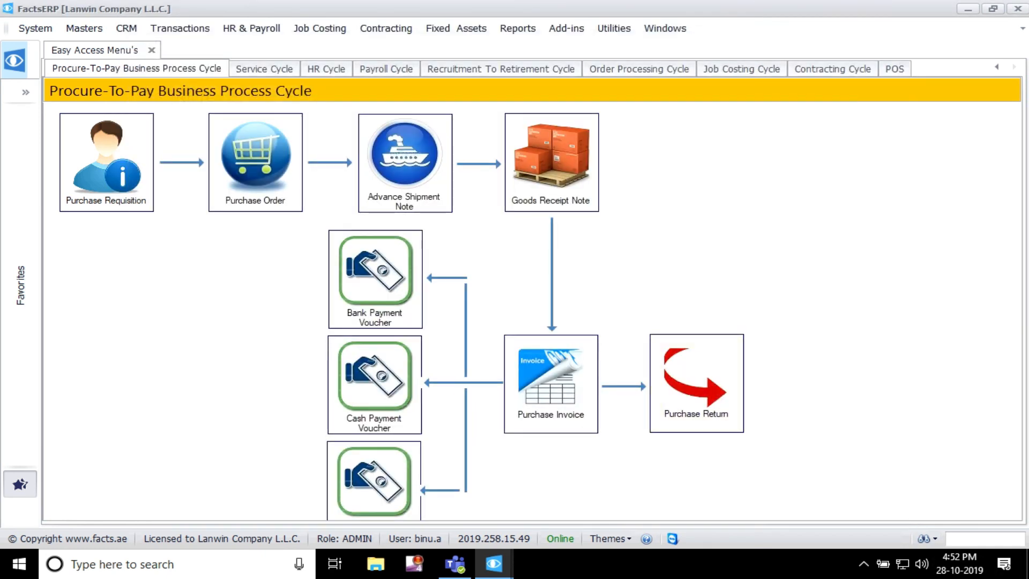
# Step: Return to the installation parameters and examine the Enquiry Options that control the tabs and grids of each enquiry
pyautogui.click(615, 28)
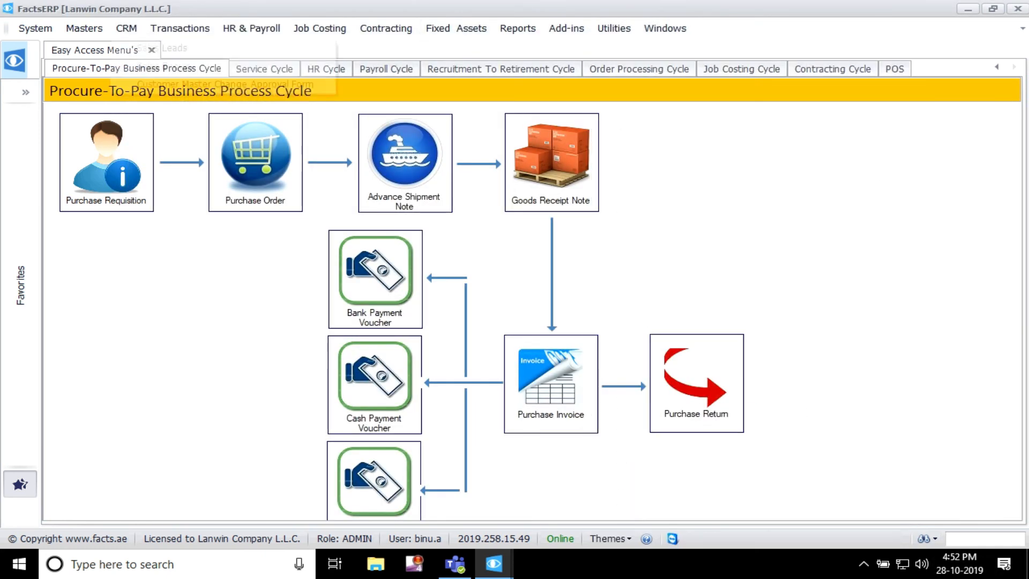
pyautogui.moveTo(35, 28)
pyautogui.moveTo(64, 132)
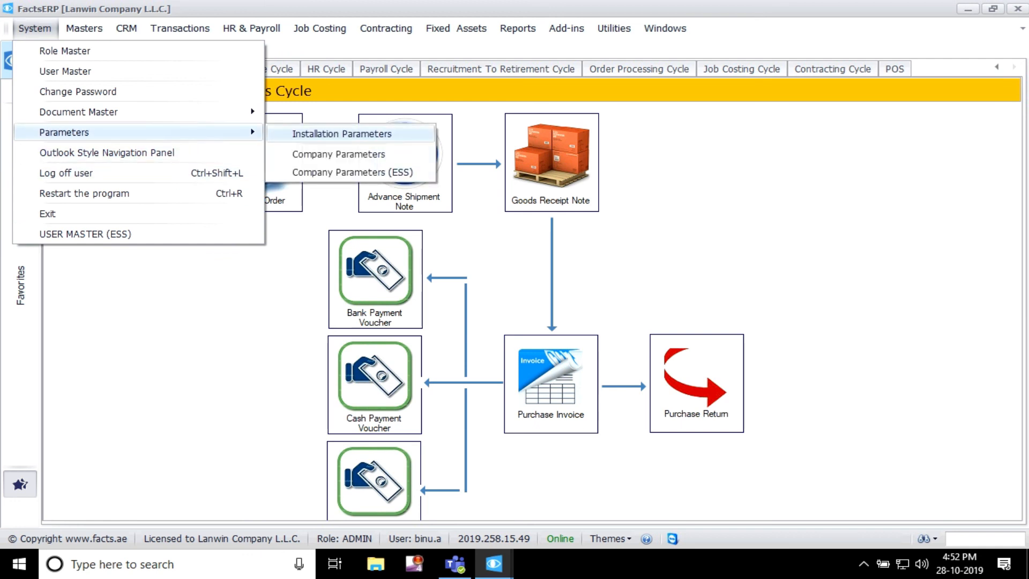
pyautogui.click(341, 134)
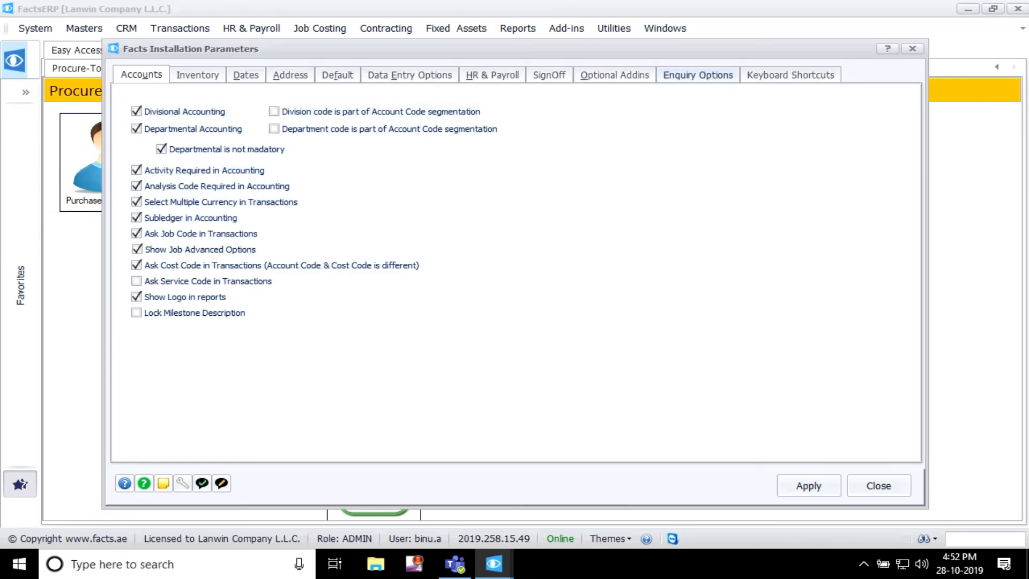
pyautogui.click(698, 74)
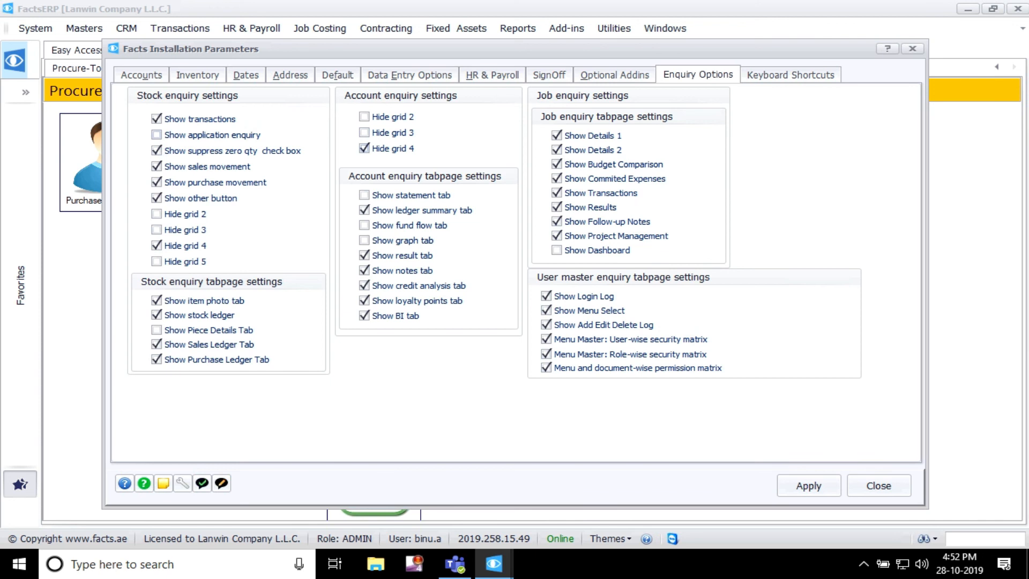
pyautogui.moveTo(643, 49)
pyautogui.mouseDown()
pyautogui.moveTo(654, 32)
pyautogui.moveTo(641, 46)
pyautogui.mouseUp()
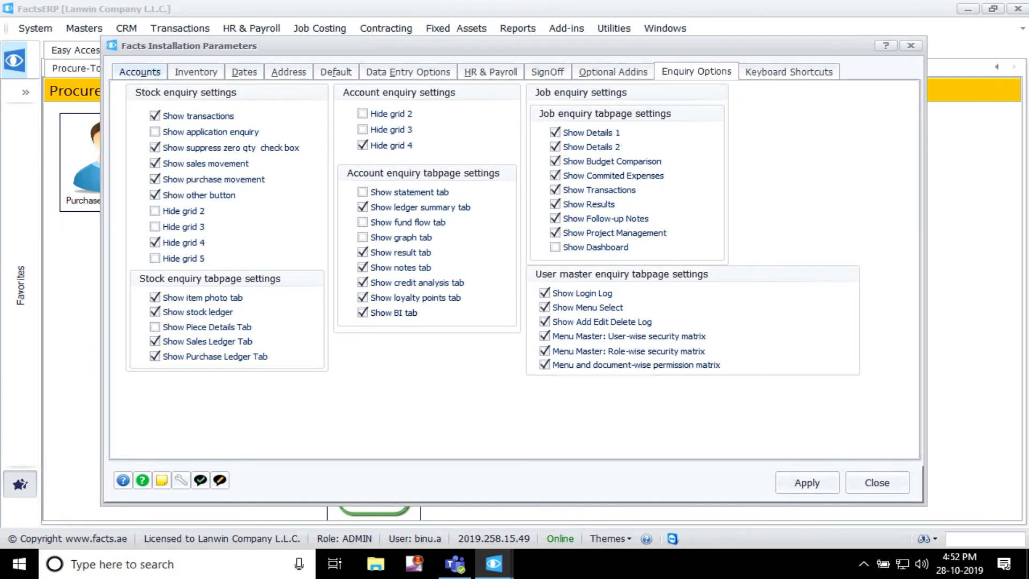
pyautogui.click(140, 72)
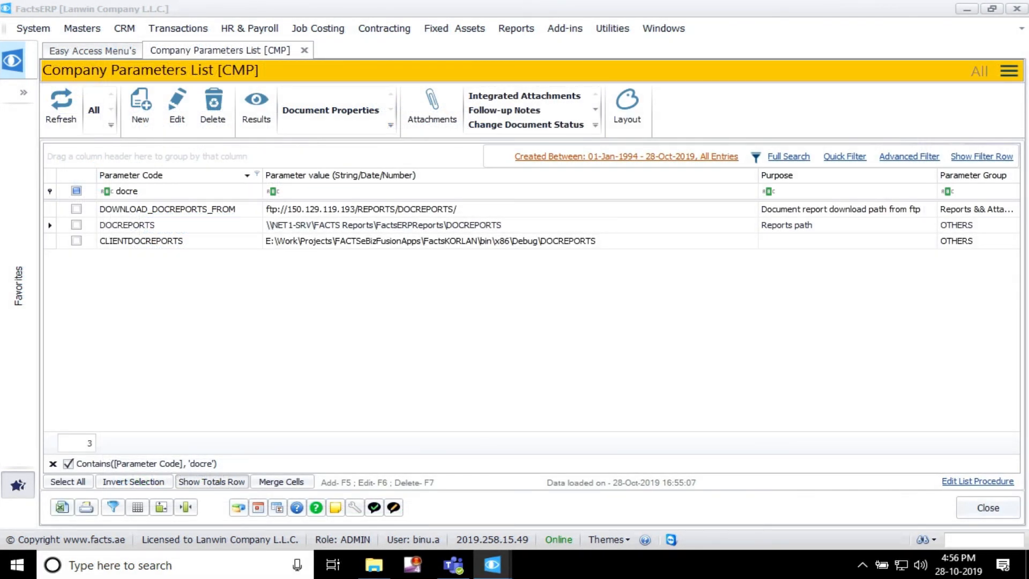
# Step: Filter the Company Parameters list by parameter code "docre" and examine the DOCREPORTS and CLIENTDOCREPORTS path entries
pyautogui.click(32, 29)
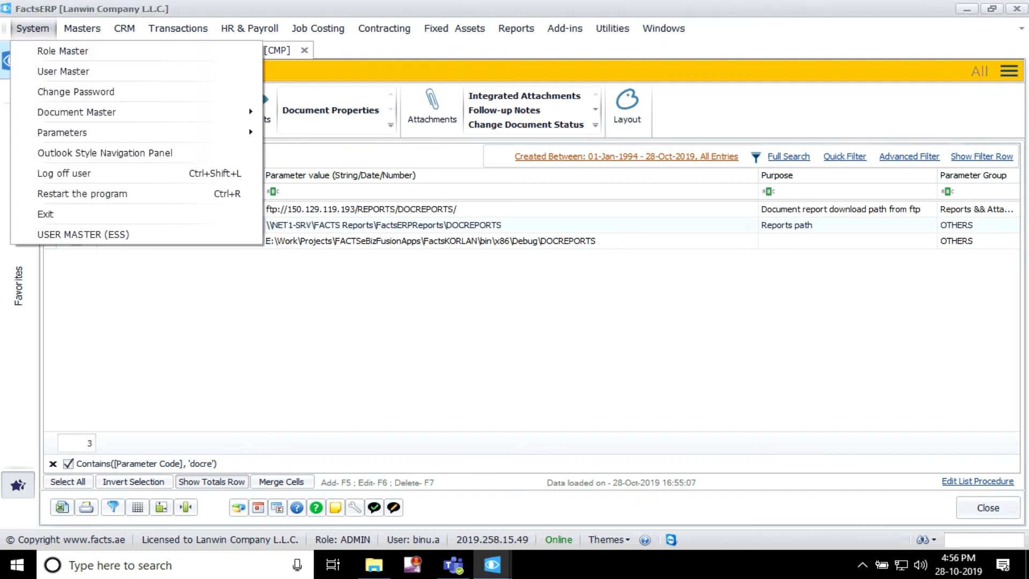
pyautogui.moveTo(136, 133)
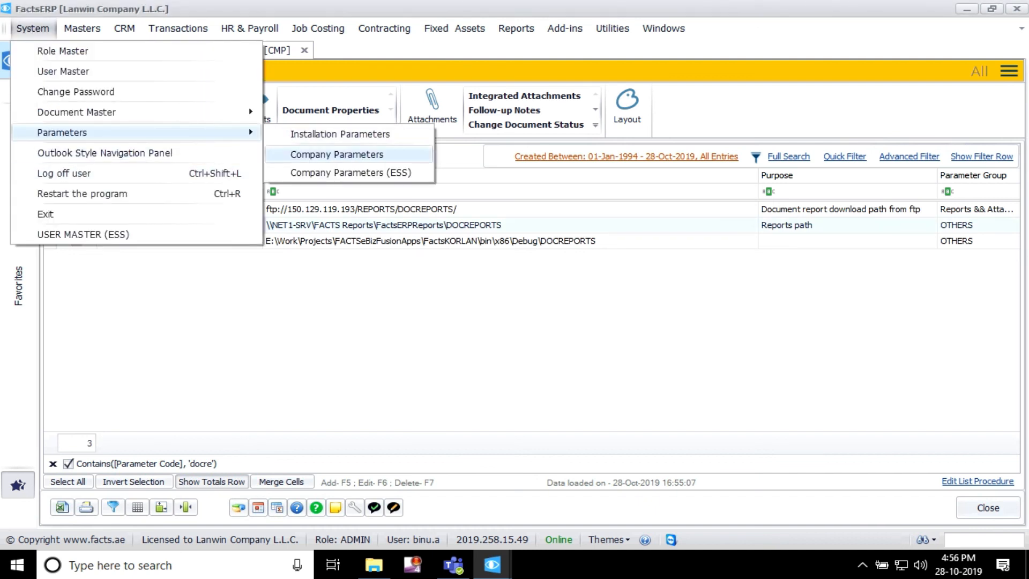
pyautogui.click(337, 154)
pyautogui.click(140, 192)
pyautogui.press('BackSpace')
pyautogui.press('BackSpace')
pyautogui.press('BackSpace')
pyautogui.press('BackSpace')
pyautogui.press('BackSpace')
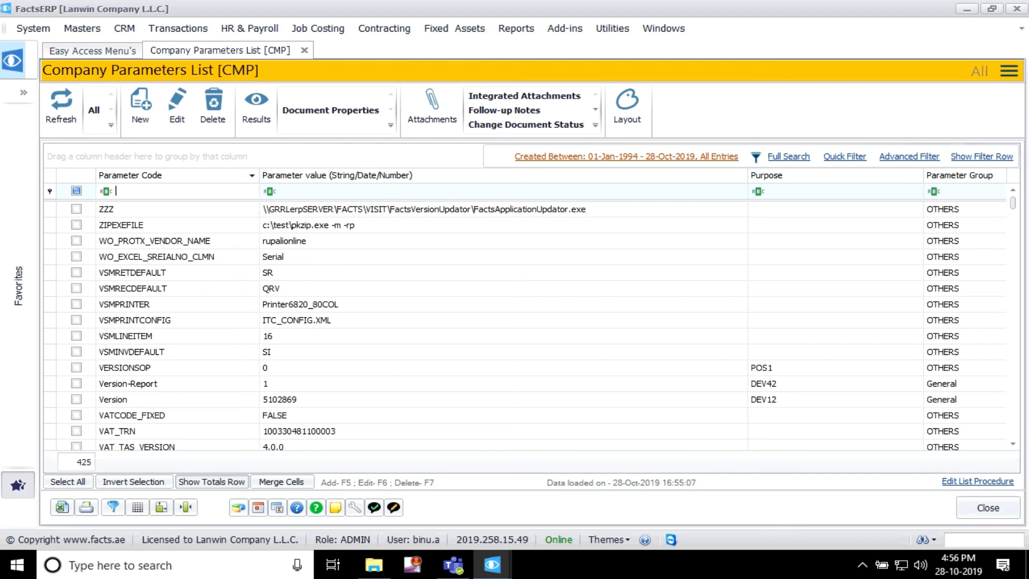
pyautogui.write('do')
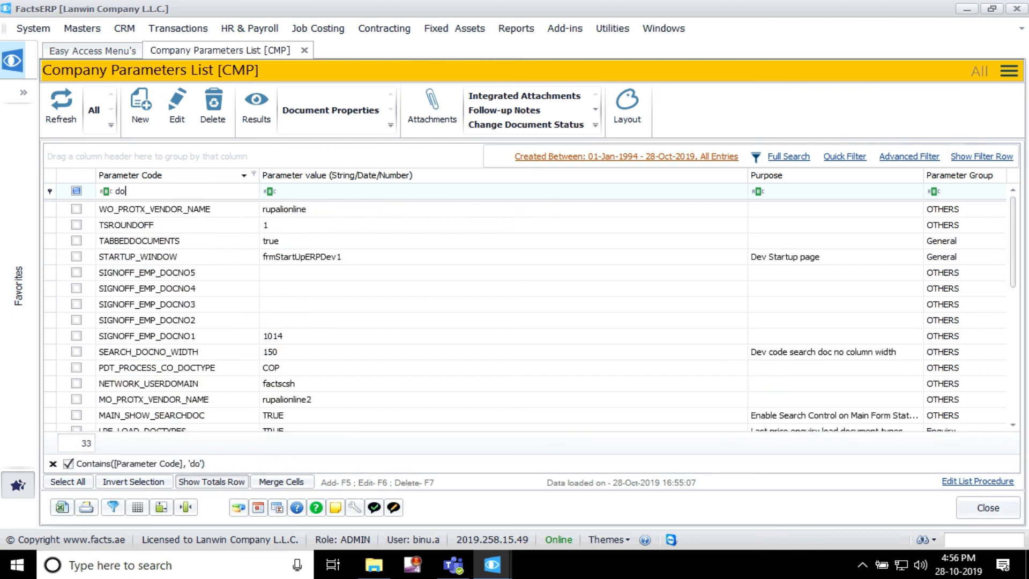
pyautogui.write('cre')
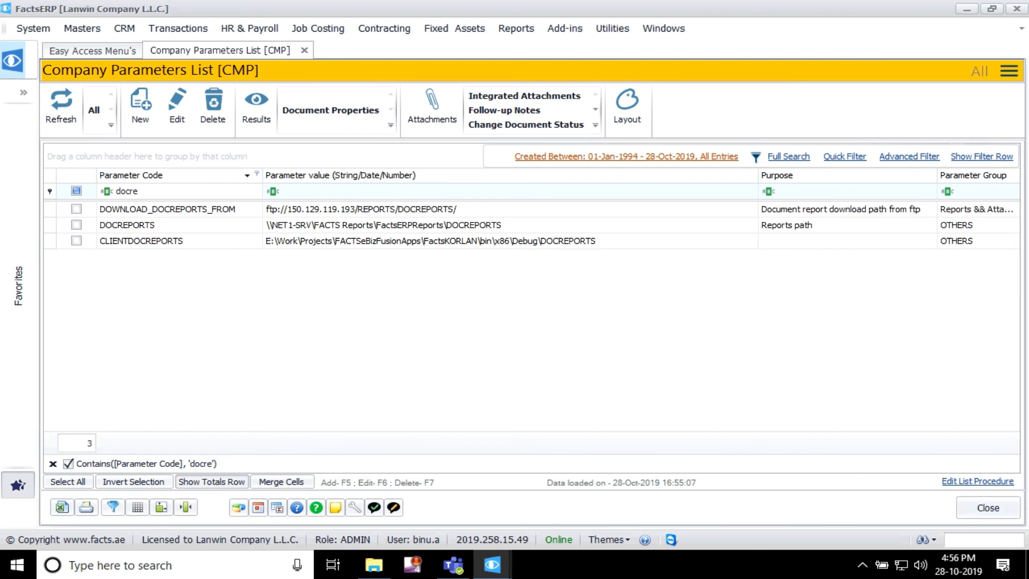
pyautogui.click(127, 225)
pyautogui.click(142, 241)
# Step: Filter the parameter codes by "reports", open the REPORTS parameter to examine its path value, and close the record
pyautogui.moveTo(141, 191); pyautogui.dragTo(115, 192)
pyautogui.write('report')
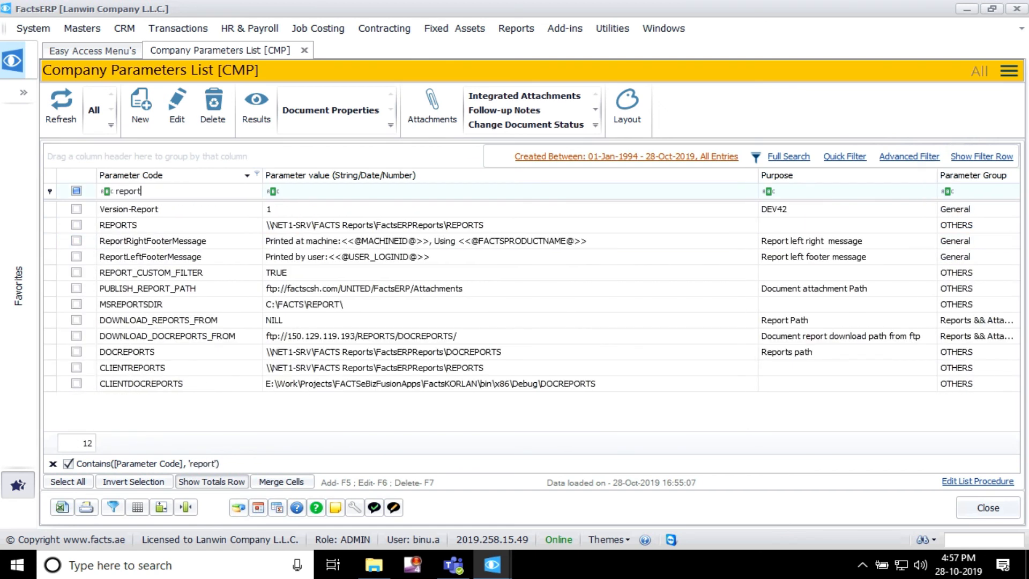
pyautogui.write('s')
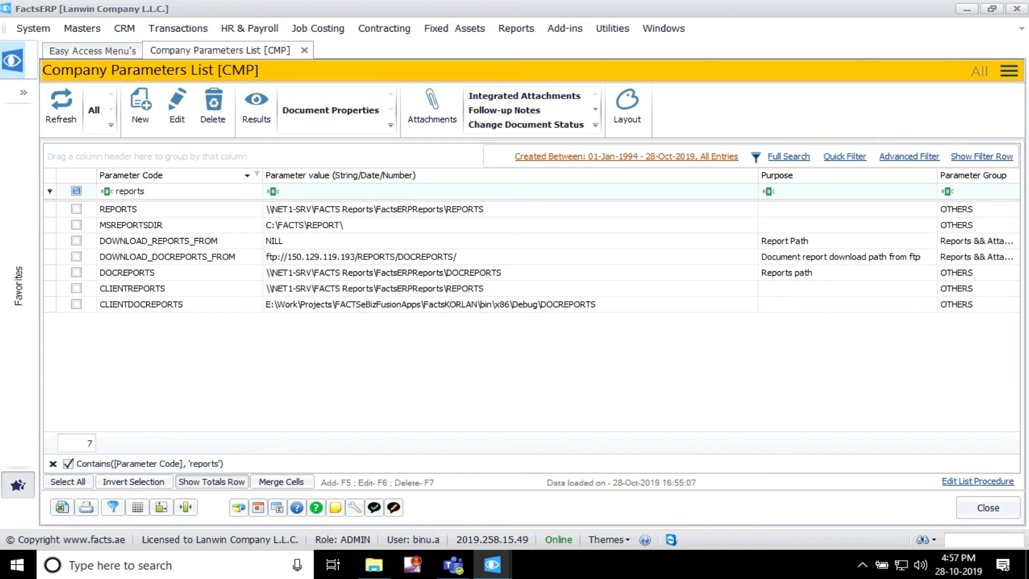
pyautogui.click(128, 273)
pyautogui.doubleClick(127, 209)
pyautogui.click(259, 194)
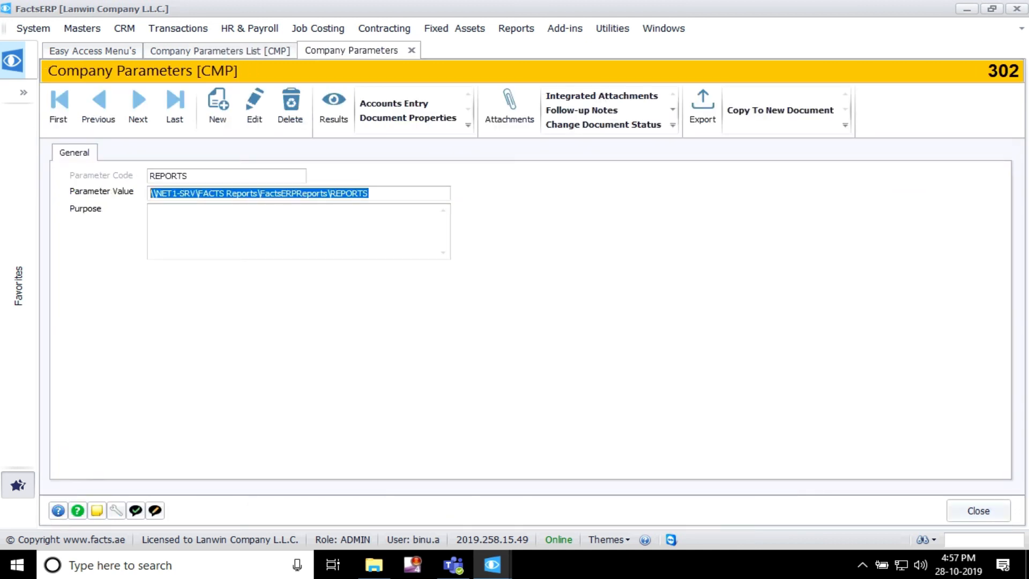
pyautogui.click(979, 511)
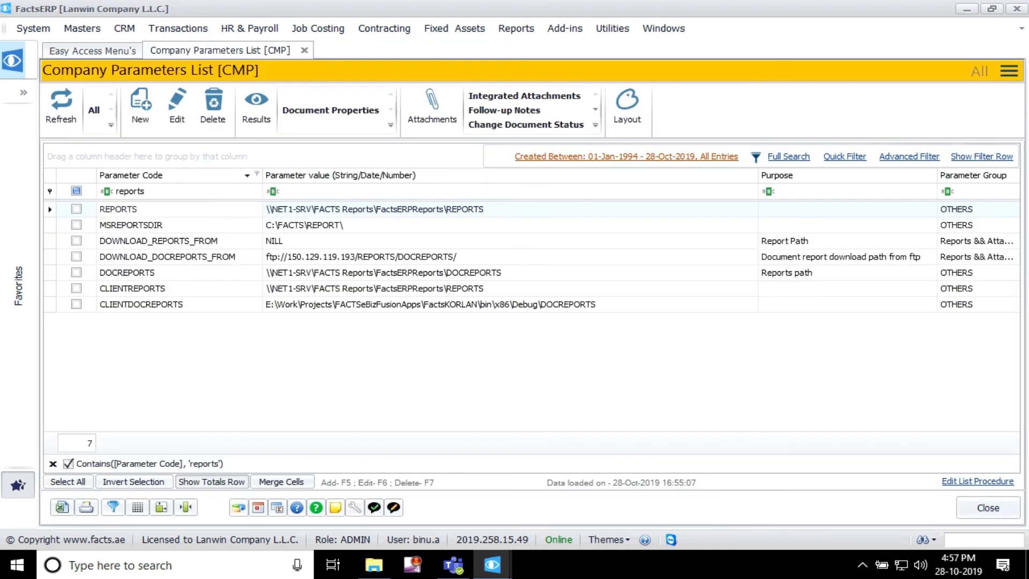
# Step: Filter the parameter codes by "templ" and open the TEMPLATE parameter to examine its path value
pyautogui.click(130, 191)
pyautogui.press('BackSpace')
pyautogui.write('templ')
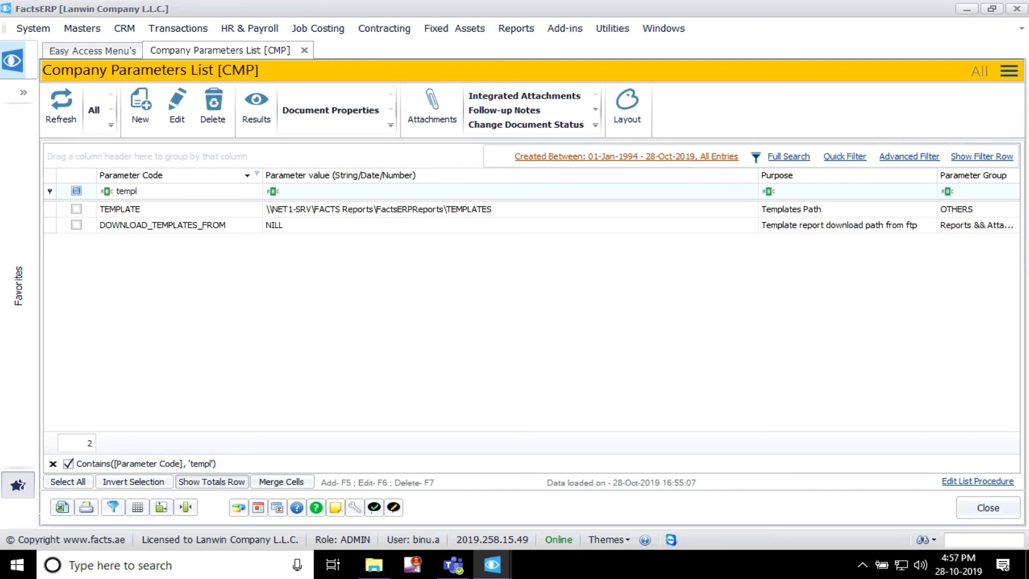
pyautogui.doubleClick(129, 209)
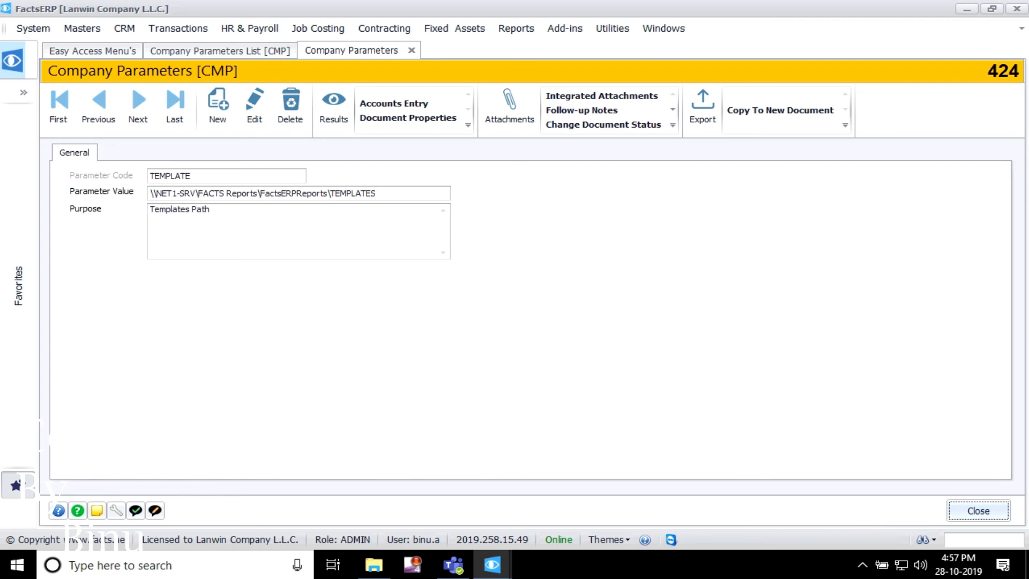
pyautogui.moveTo(378, 193); pyautogui.dragTo(150, 194)
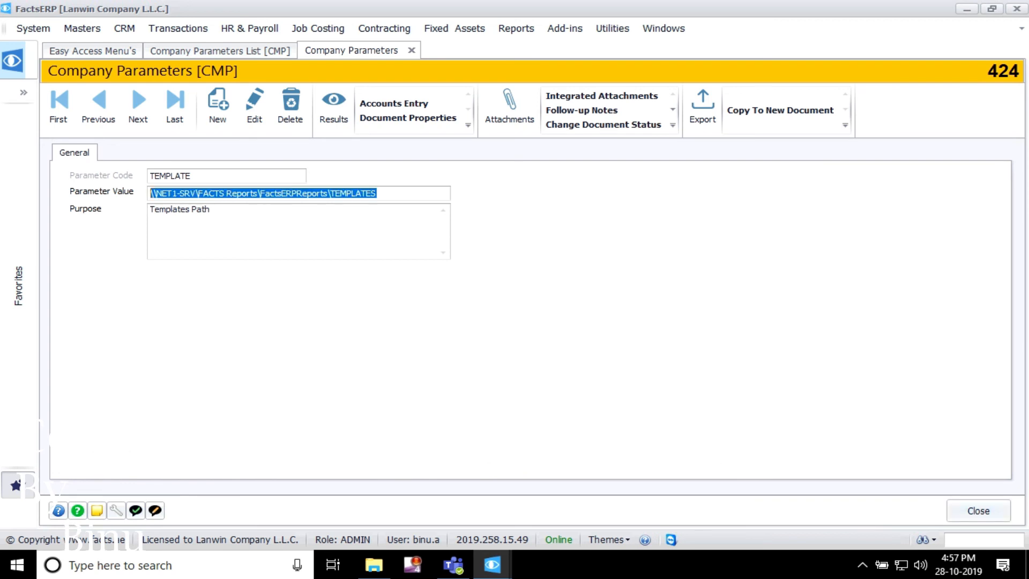